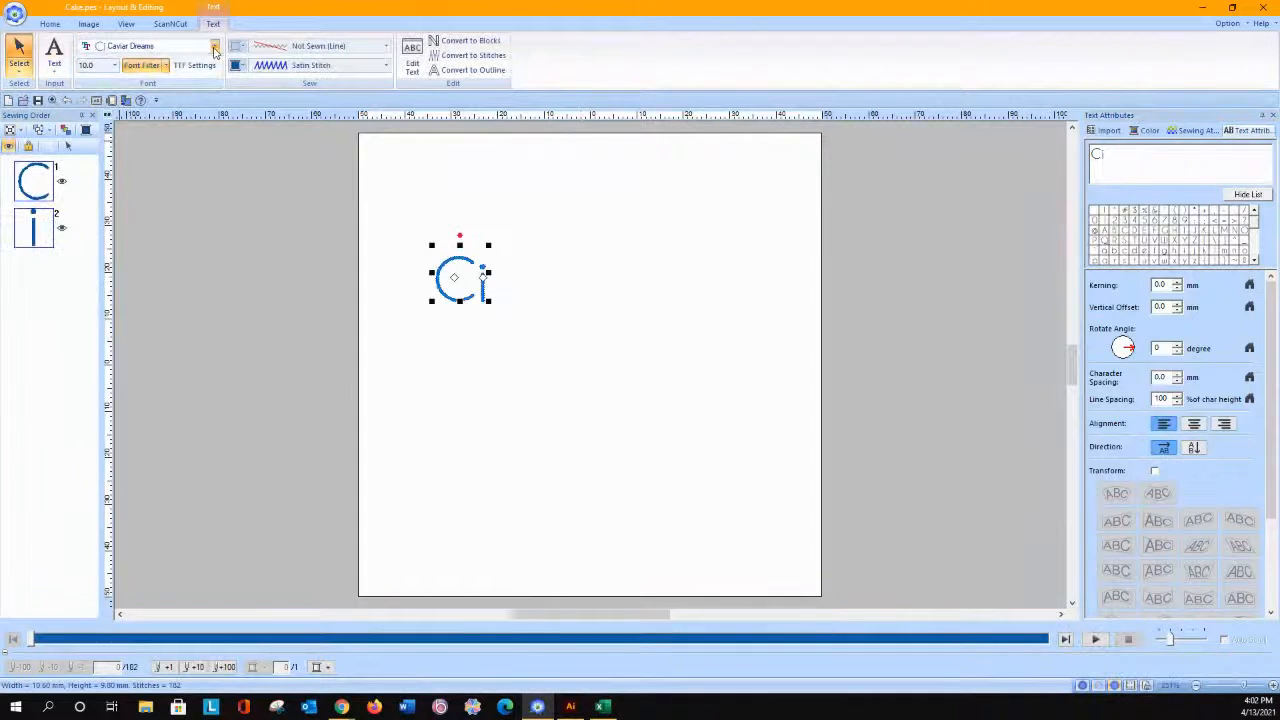
Step: Set the Ci text to the Serif 01 font, enlarge it to about 14.5 mm, and delete it
{"action": "left_click", "coordinate": [183, 143]}
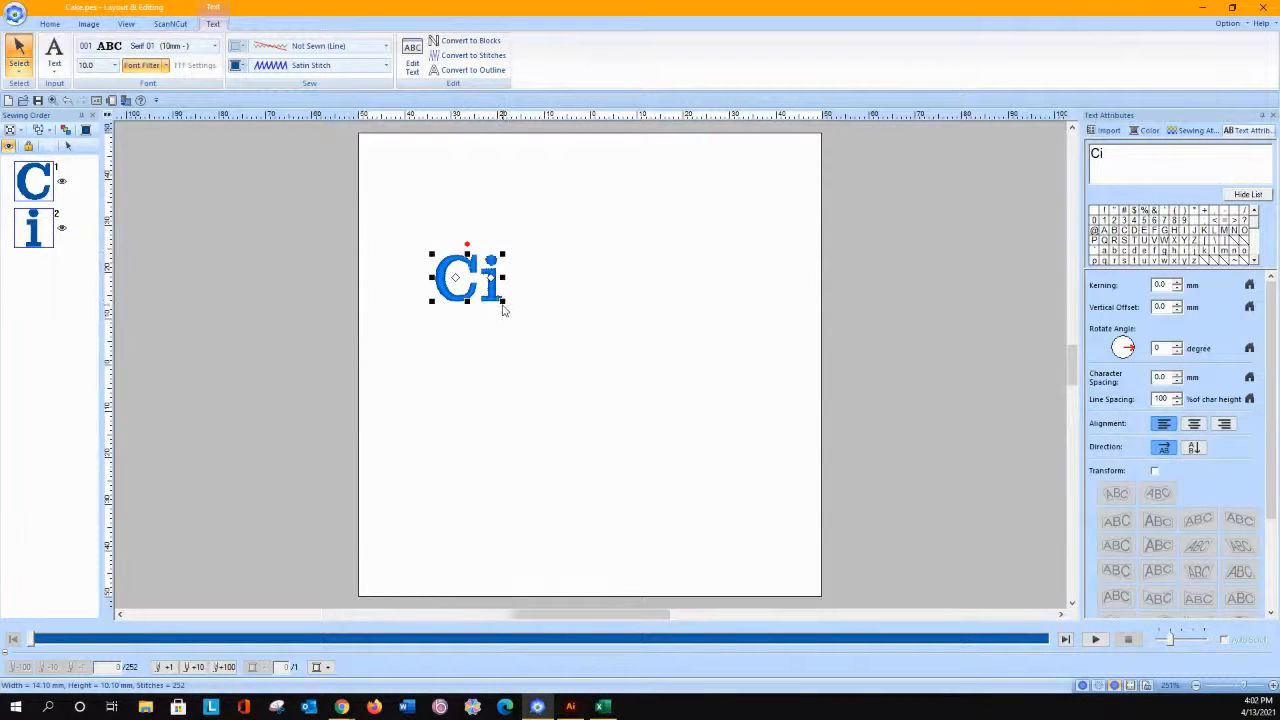
{"action": "left_click_drag", "start_coordinate": [499, 299], "coordinate": [552, 322]}
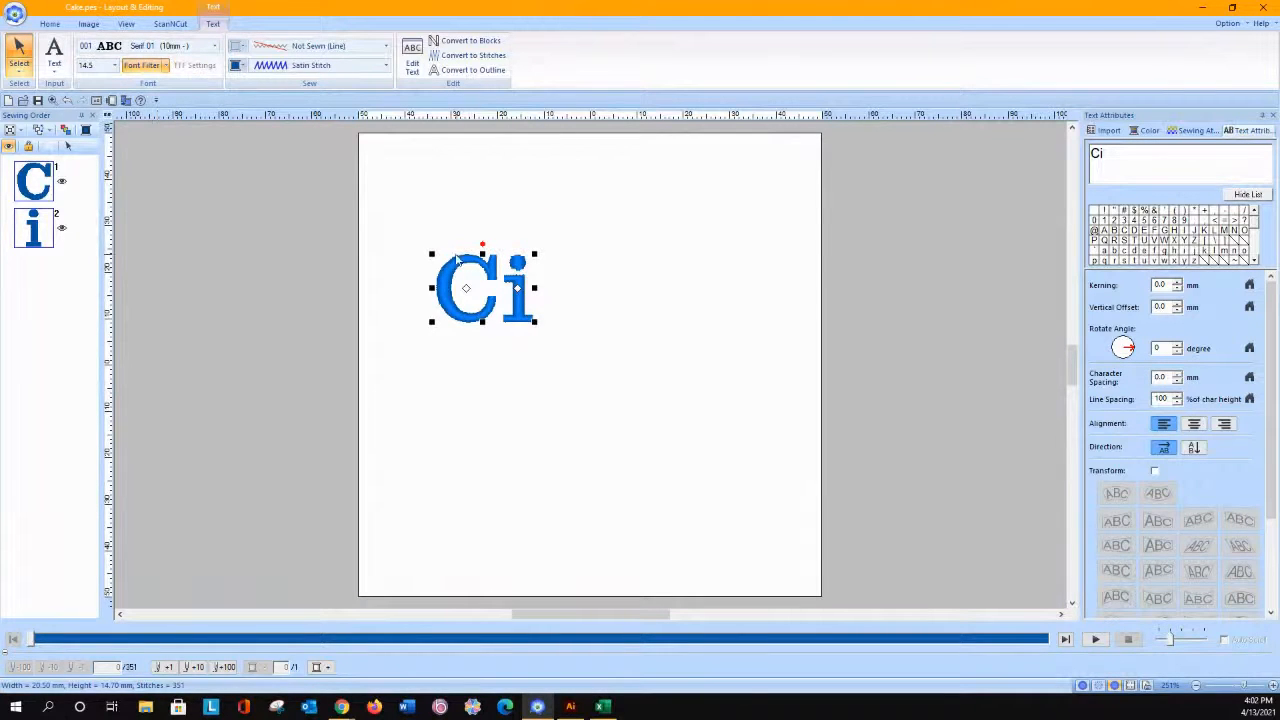
{"action": "key", "text": "Delete"}
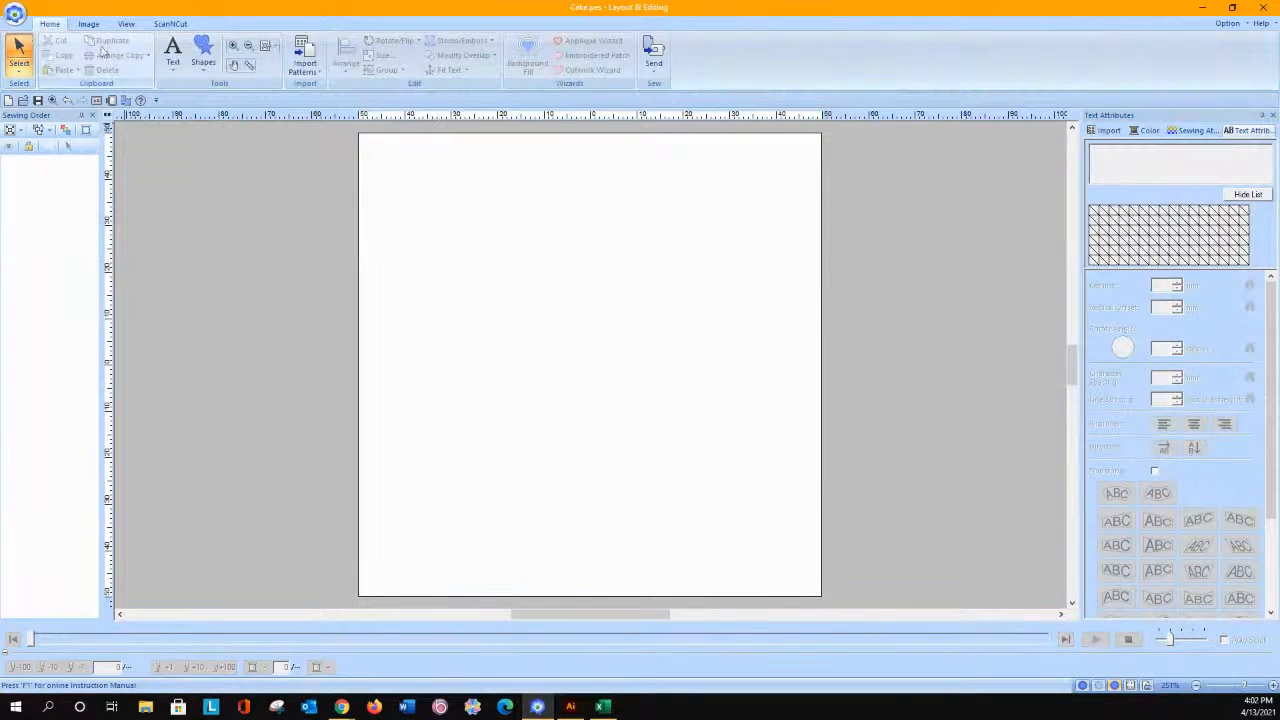
Step: Add the text "River" to the page in Serif 01 at 10 mm
{"action": "left_click", "coordinate": [173, 62]}
{"action": "left_click", "coordinate": [175, 106]}
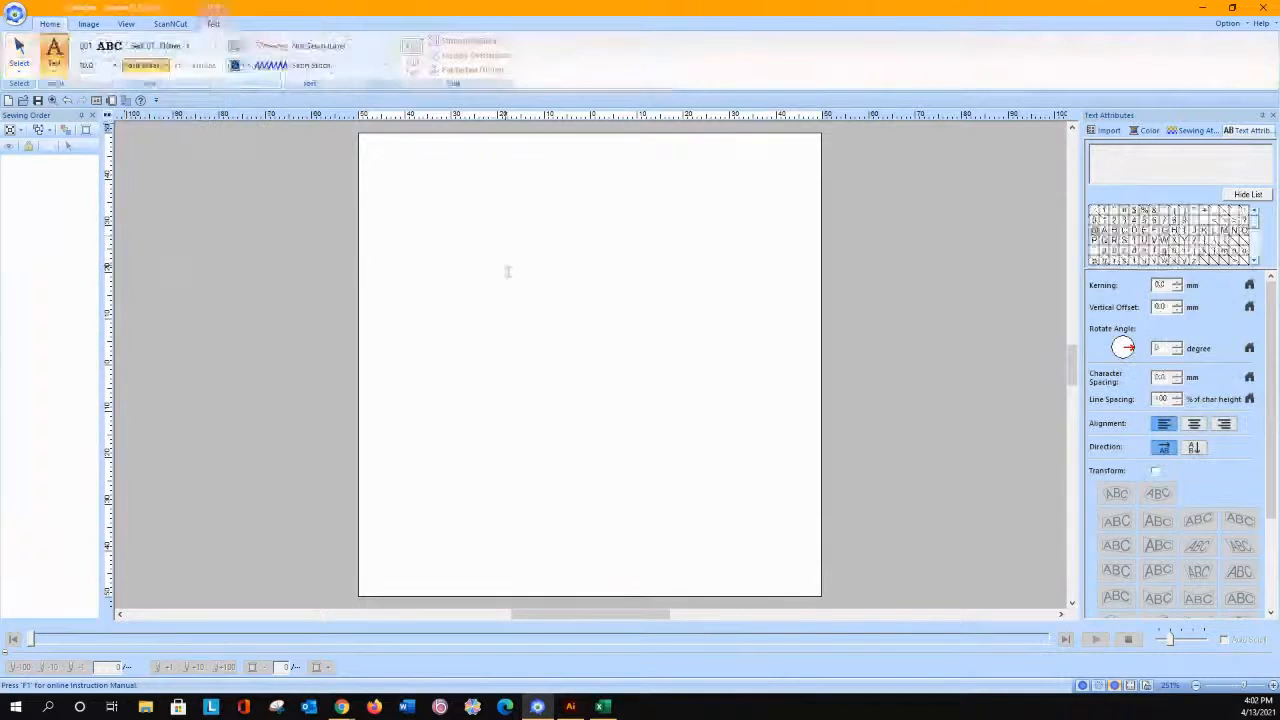
{"action": "left_click", "coordinate": [497, 308]}
{"action": "type", "text": "River"}
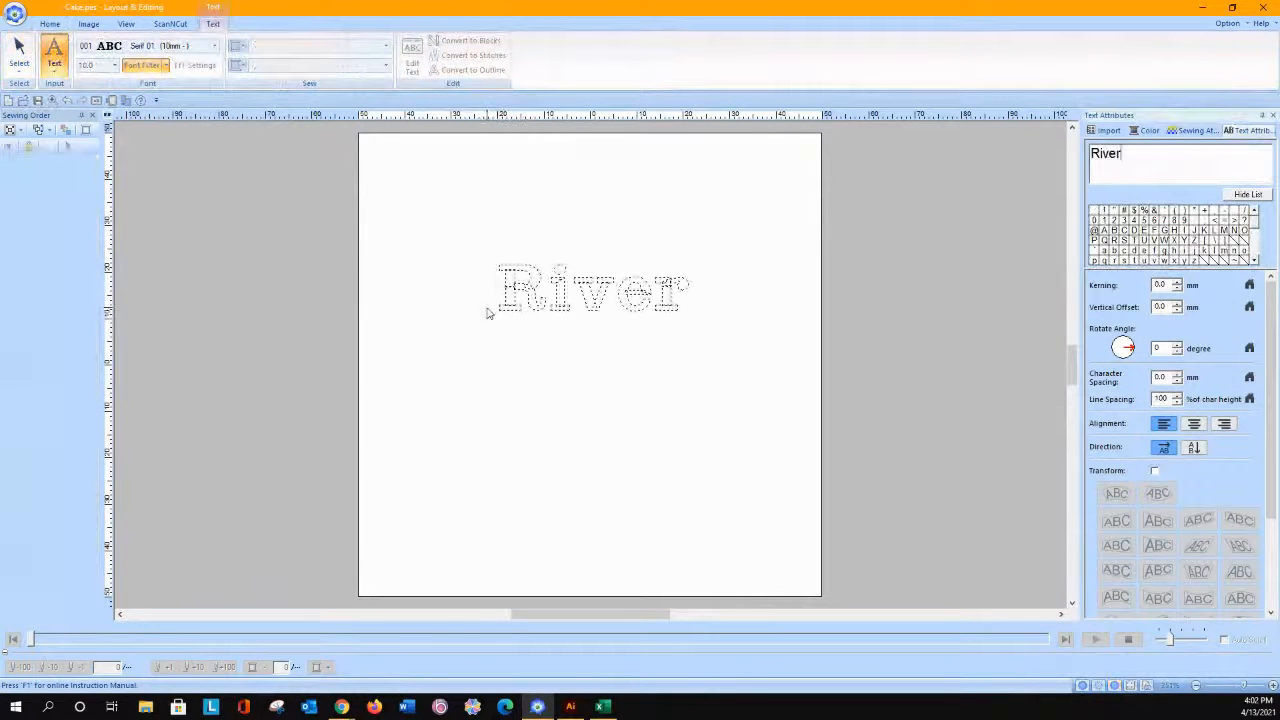
{"action": "key", "text": "Return"}
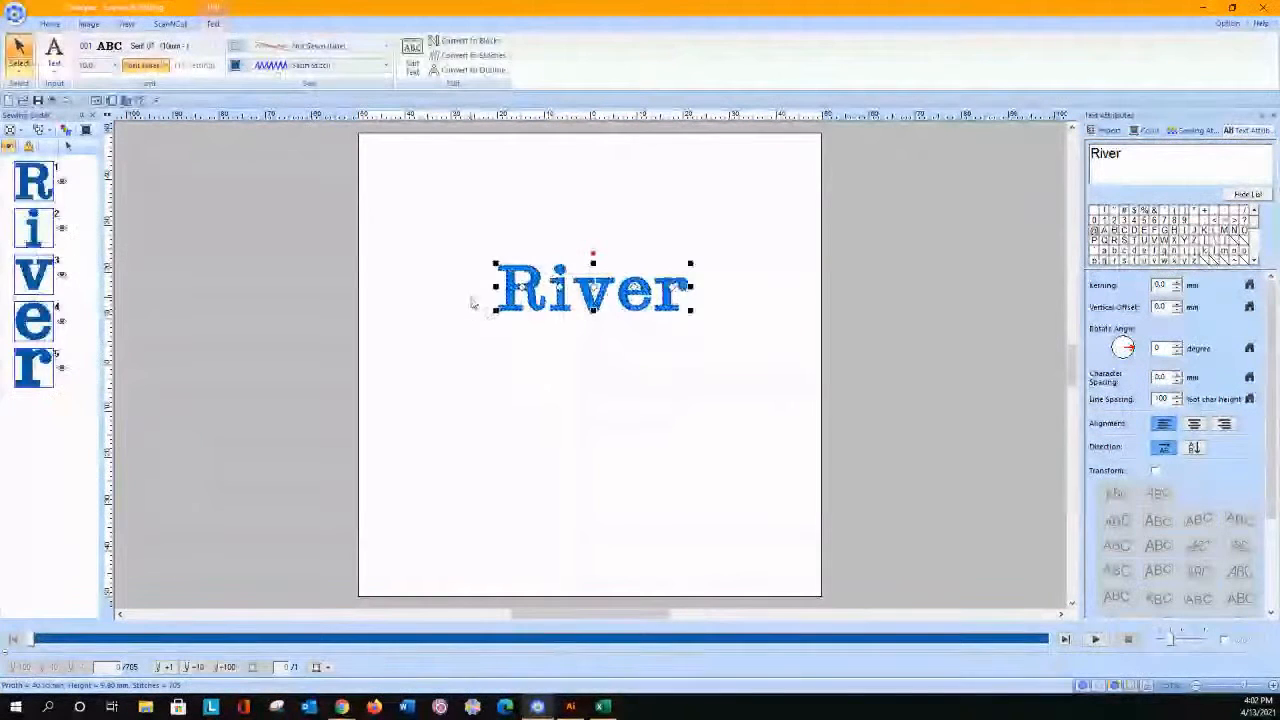
Step: Tighten the kerning of River by moving the i, v, e and final r closer to their preceding letters
{"action": "left_click", "coordinate": [522, 287]}
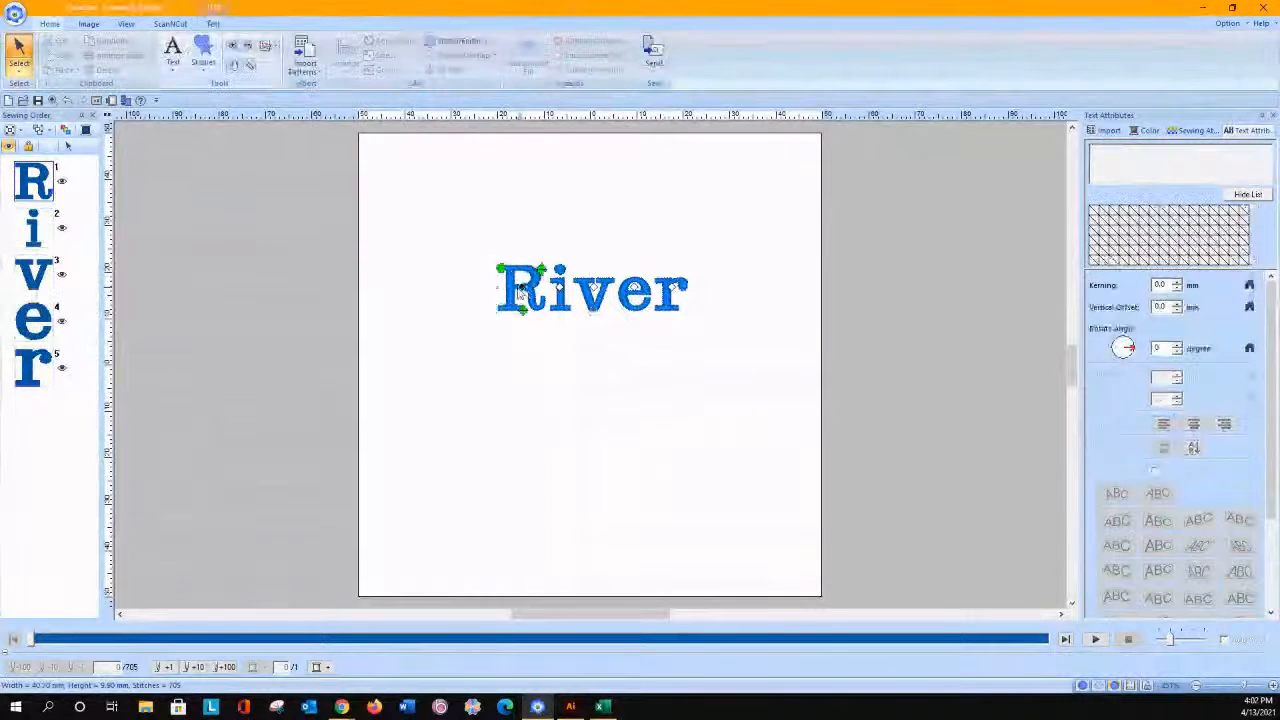
{"action": "left_click", "coordinate": [531, 301]}
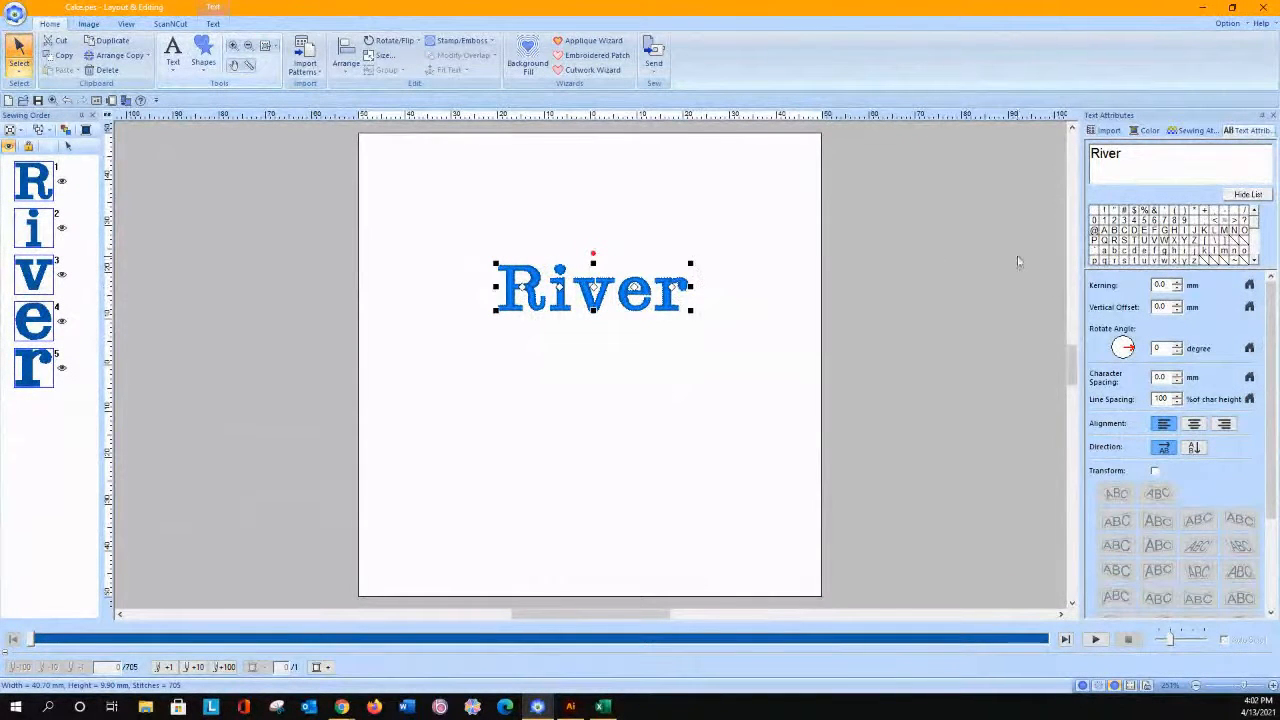
{"action": "left_click", "coordinate": [559, 290]}
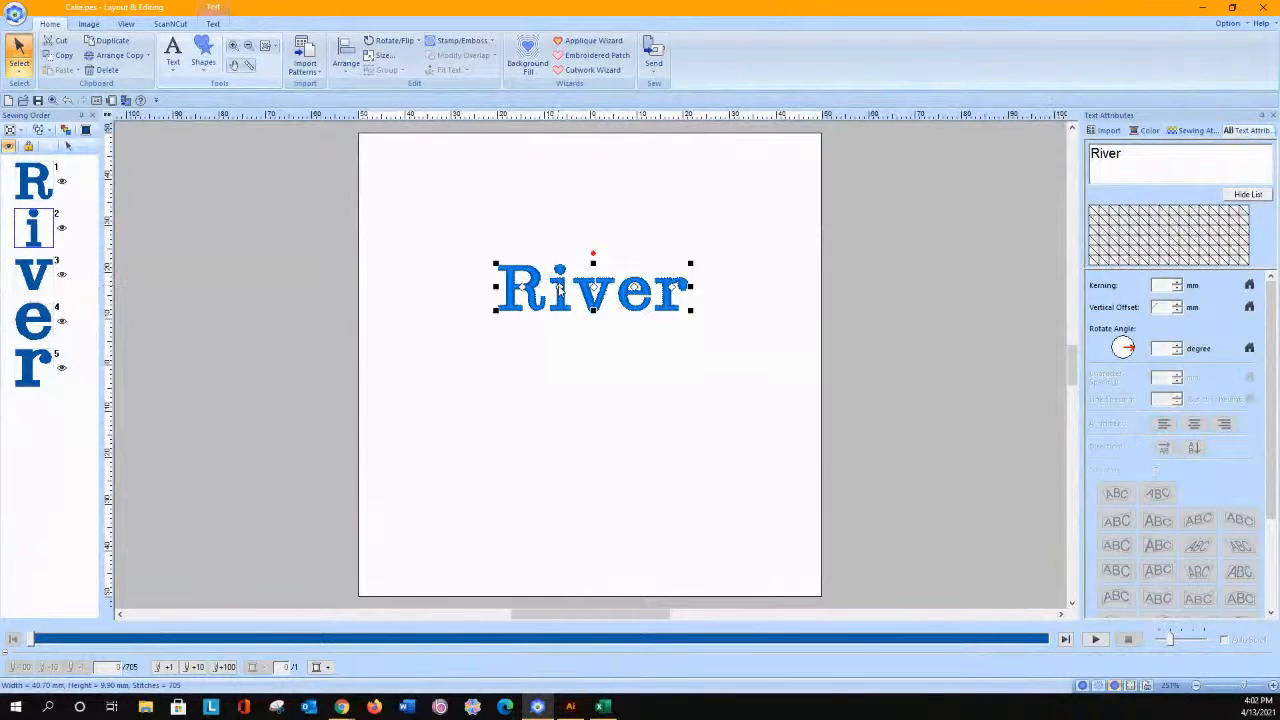
{"action": "left_click_drag", "start_coordinate": [561, 292], "coordinate": [553, 290]}
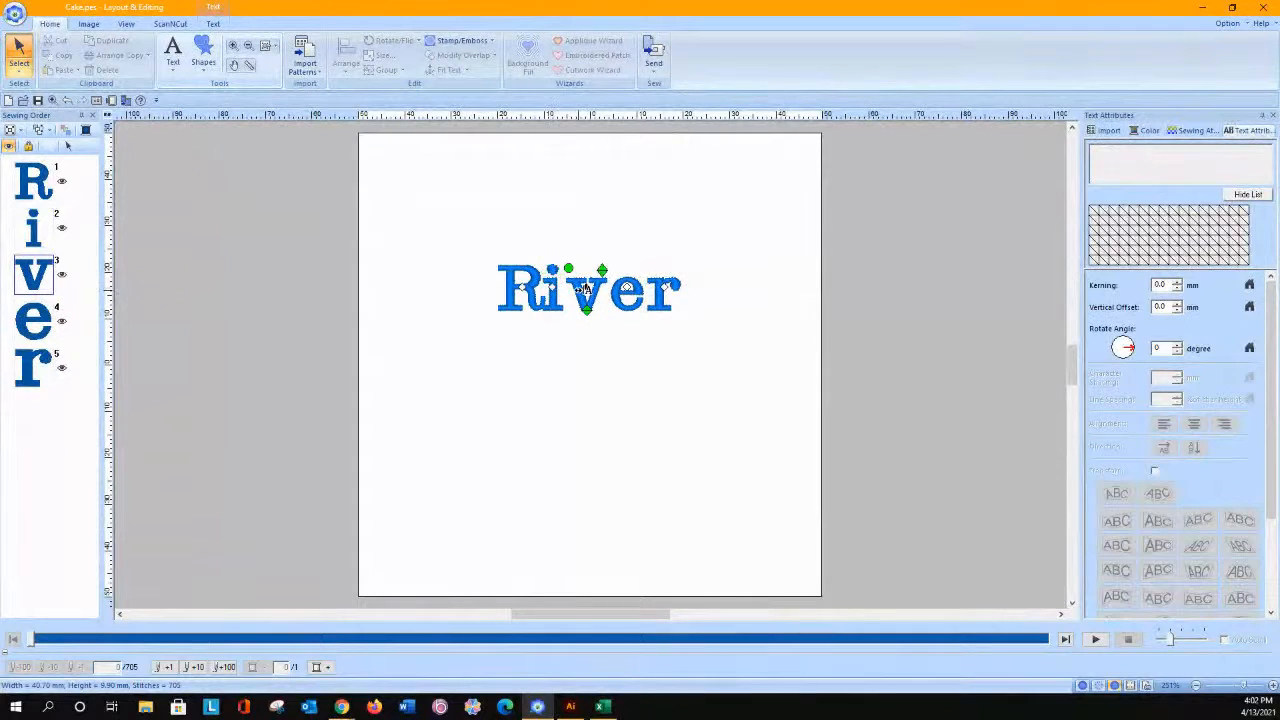
{"action": "left_click", "coordinate": [580, 292]}
{"action": "left_click_drag", "start_coordinate": [580, 292], "coordinate": [606, 290]}
{"action": "left_click", "coordinate": [621, 292]}
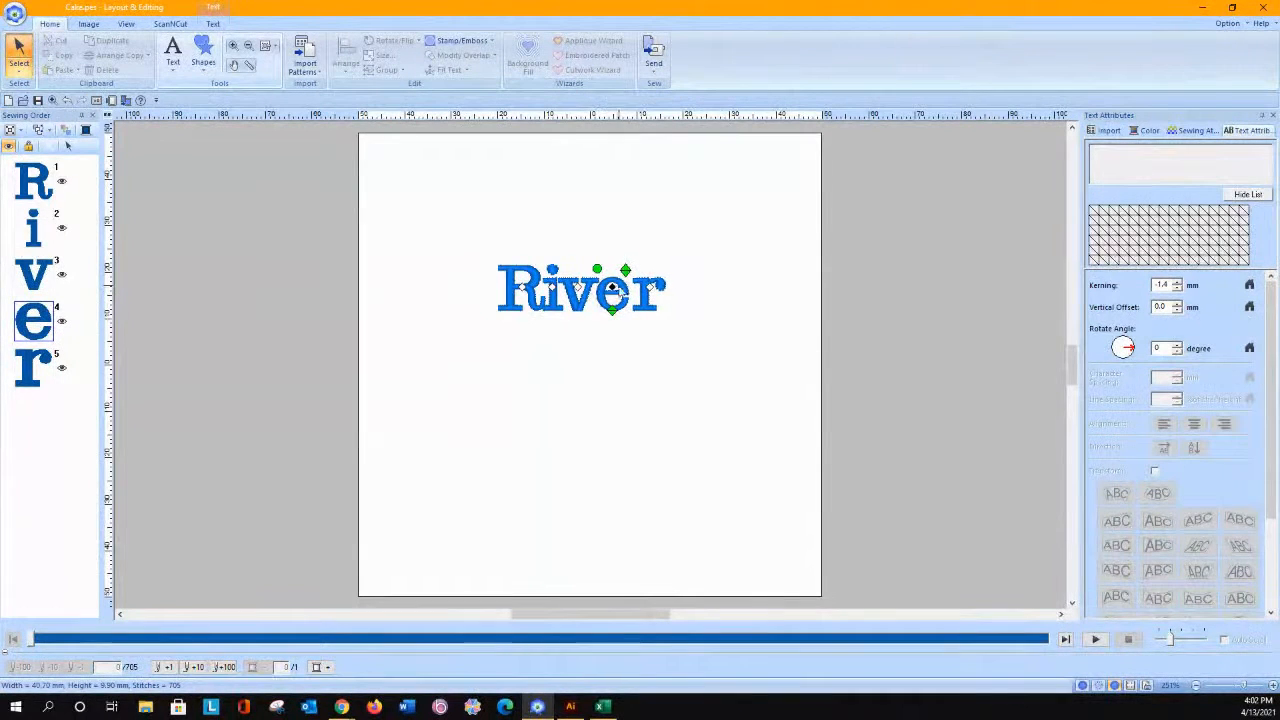
{"action": "left_click", "coordinate": [652, 289]}
{"action": "left_click_drag", "start_coordinate": [648, 289], "coordinate": [640, 289]}
Step: Convert the whole River text to blocks
{"action": "left_click", "coordinate": [514, 267]}
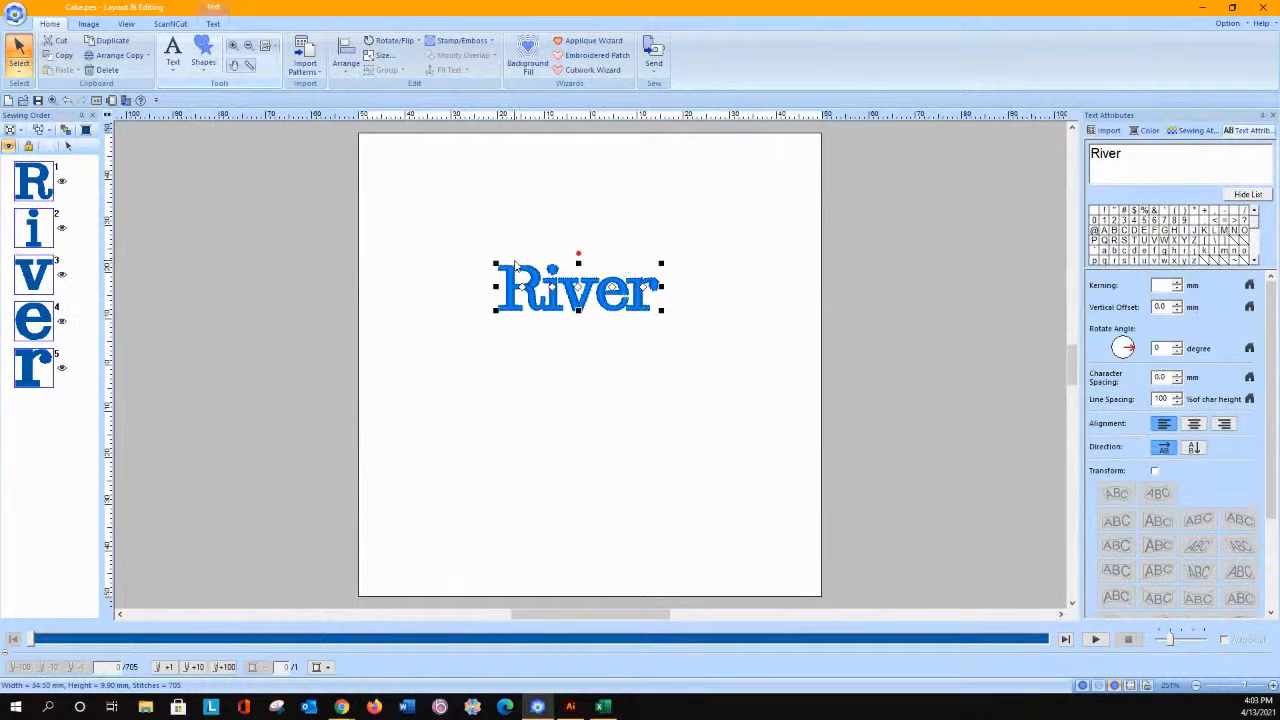
{"action": "left_click", "coordinate": [213, 24]}
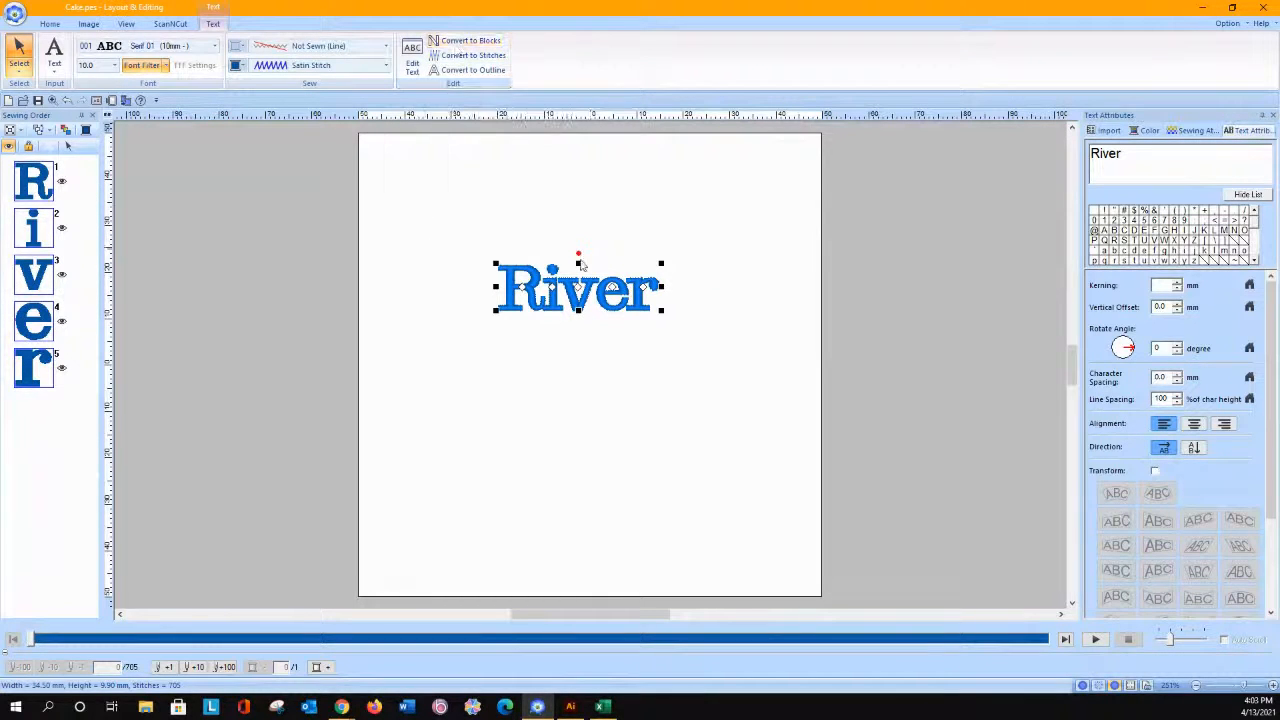
{"action": "left_click", "coordinate": [466, 40]}
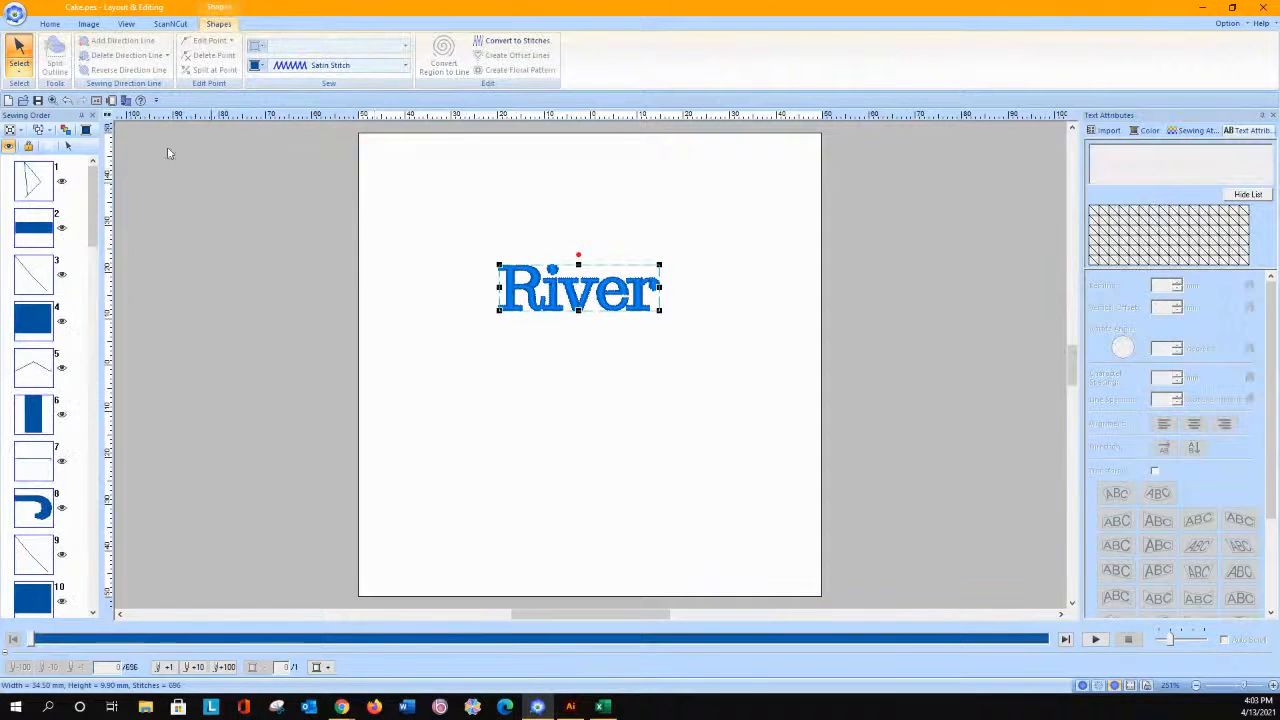
Step: Select the R's curved leg block for point editing and move its end points down below the i's base
{"action": "left_click", "coordinate": [49, 24]}
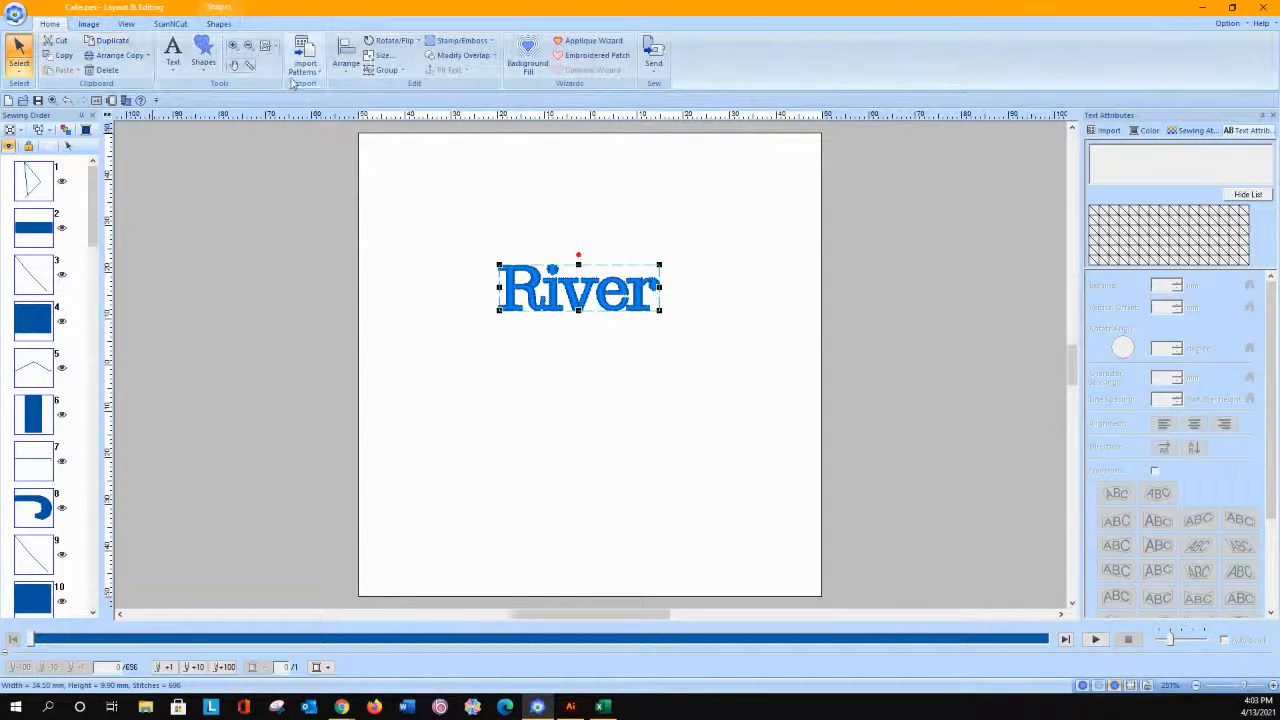
{"action": "left_click", "coordinate": [276, 47]}
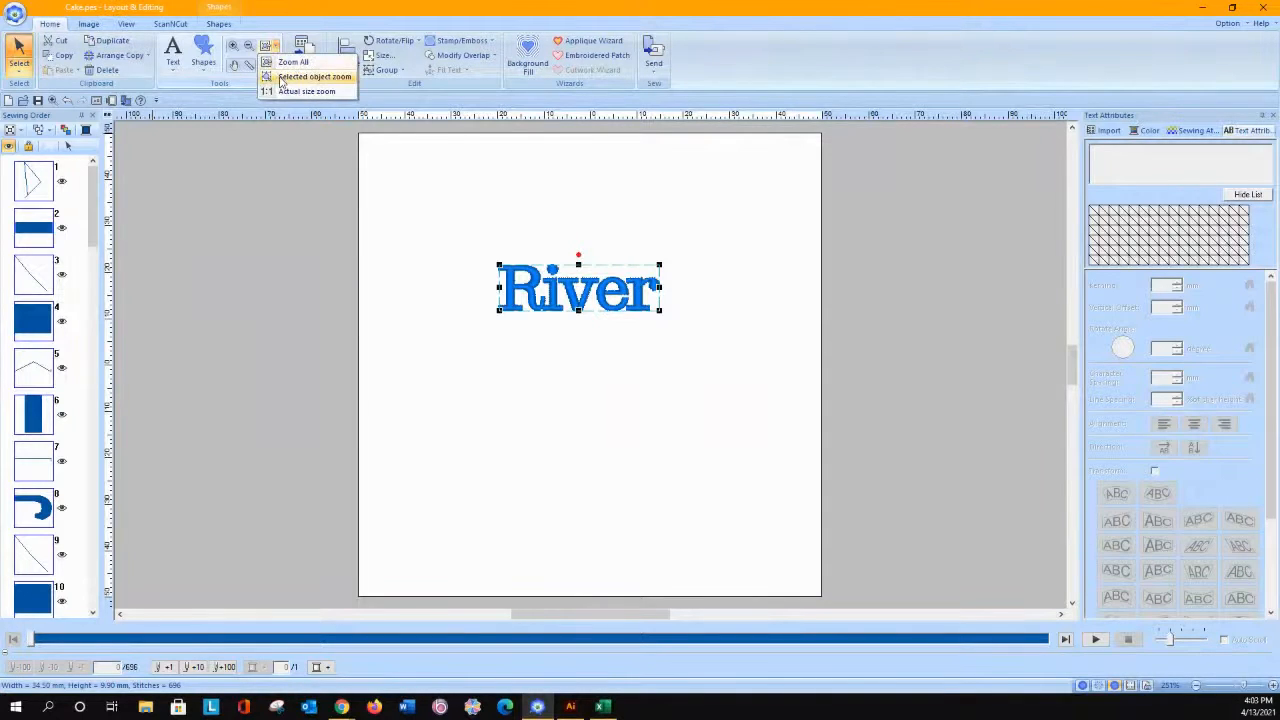
{"action": "left_click", "coordinate": [312, 77]}
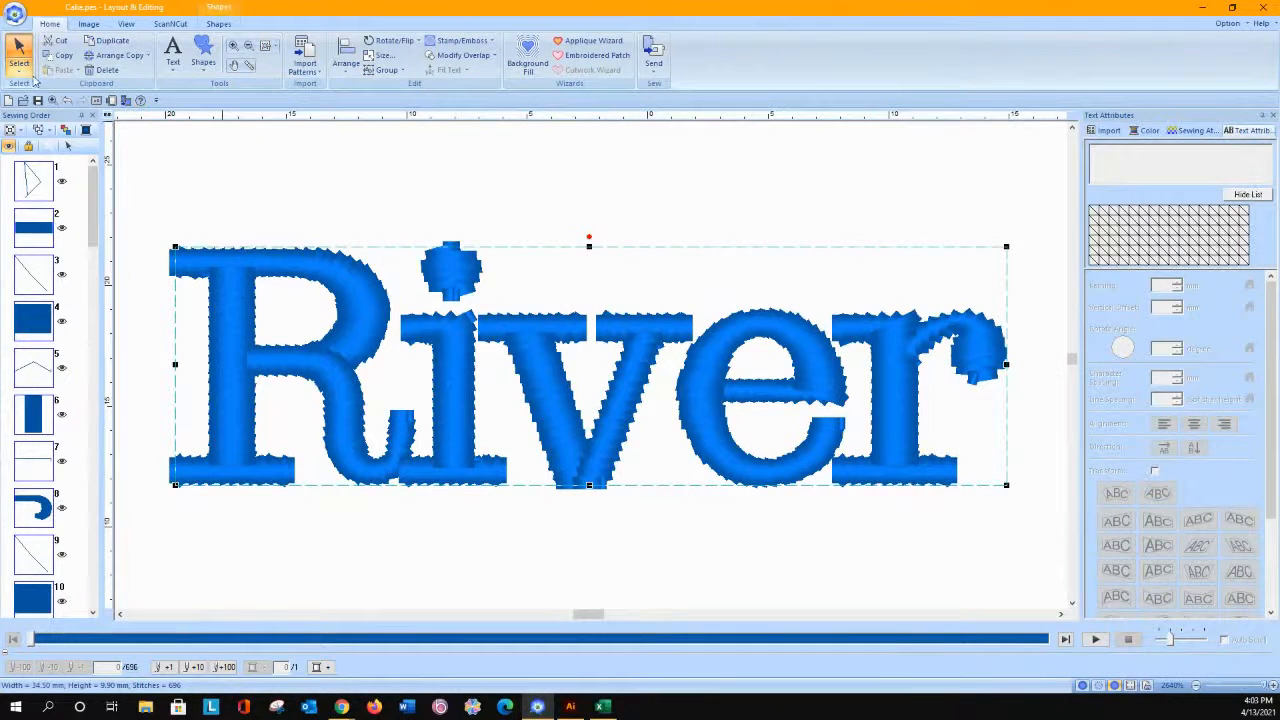
{"action": "left_click", "coordinate": [21, 67]}
{"action": "left_click", "coordinate": [46, 106]}
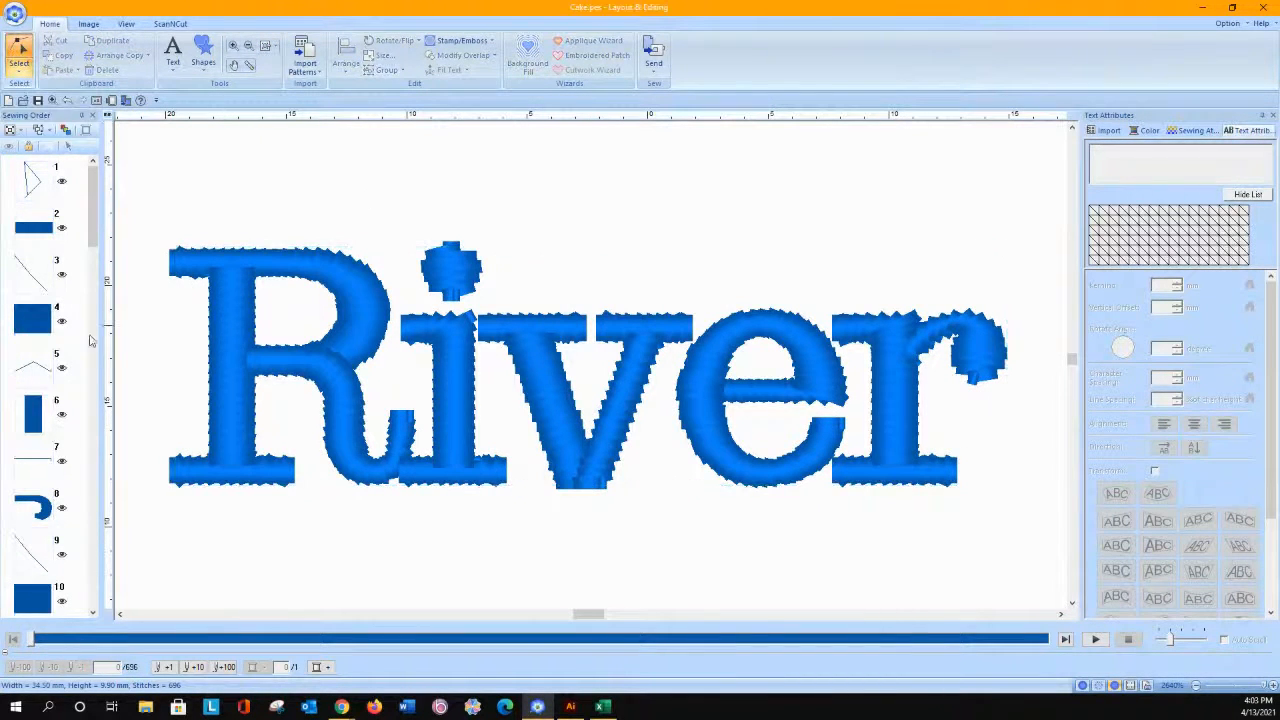
{"action": "key", "text": "alt"}
{"action": "left_click", "coordinate": [349, 440]}
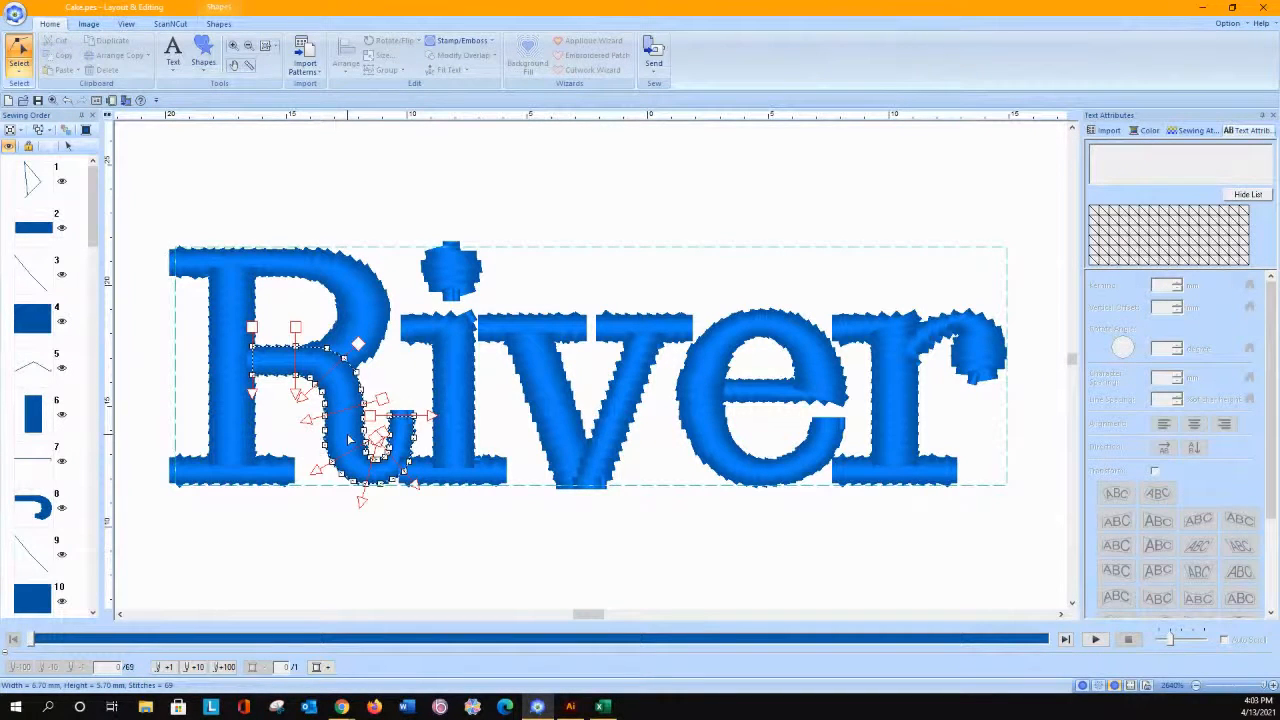
{"action": "key", "text": "alt"}
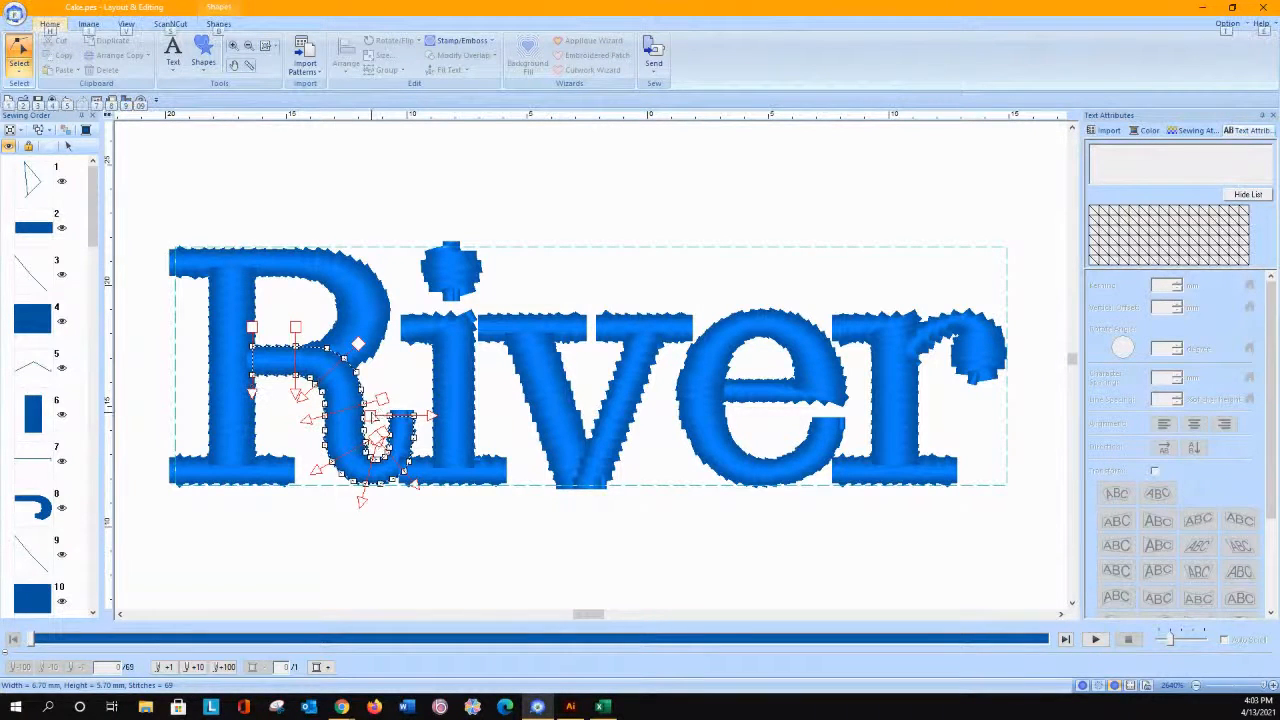
{"action": "left_click_drag", "start_coordinate": [377, 410], "coordinate": [423, 503]}
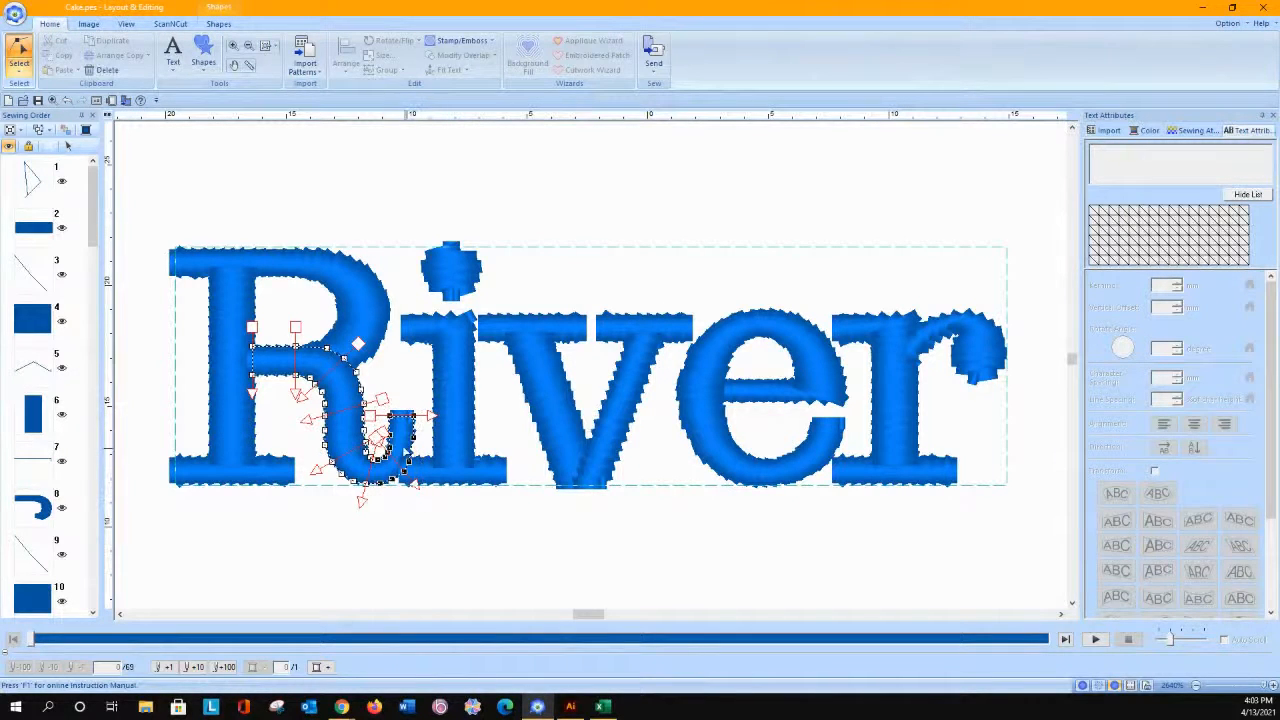
{"action": "left_click_drag", "start_coordinate": [390, 437], "coordinate": [470, 521]}
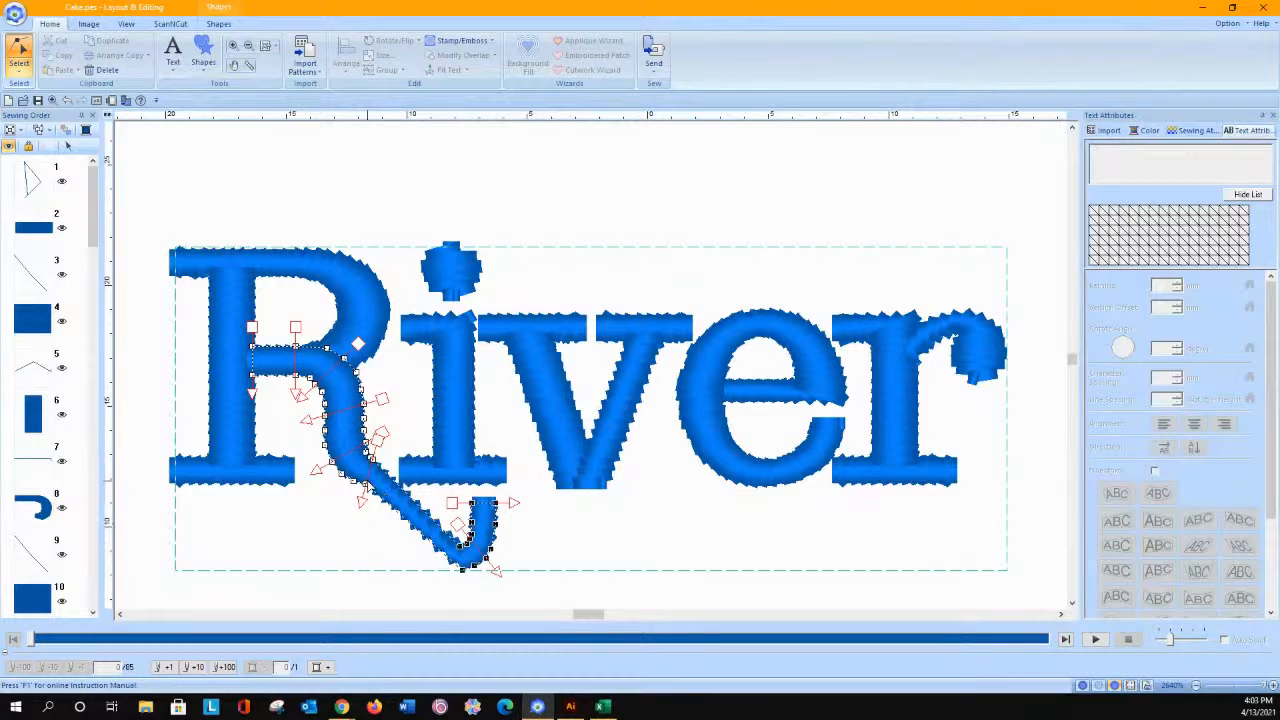
Step: Even out the upper edge of the R's diagonal leg and delete the points forming its upturned hook
{"action": "mouse_move", "coordinate": [366, 483]}
{"action": "left_mouse_down"}
{"action": "mouse_move", "coordinate": [369, 496]}
{"action": "mouse_move", "coordinate": [389, 479]}
{"action": "left_mouse_up"}
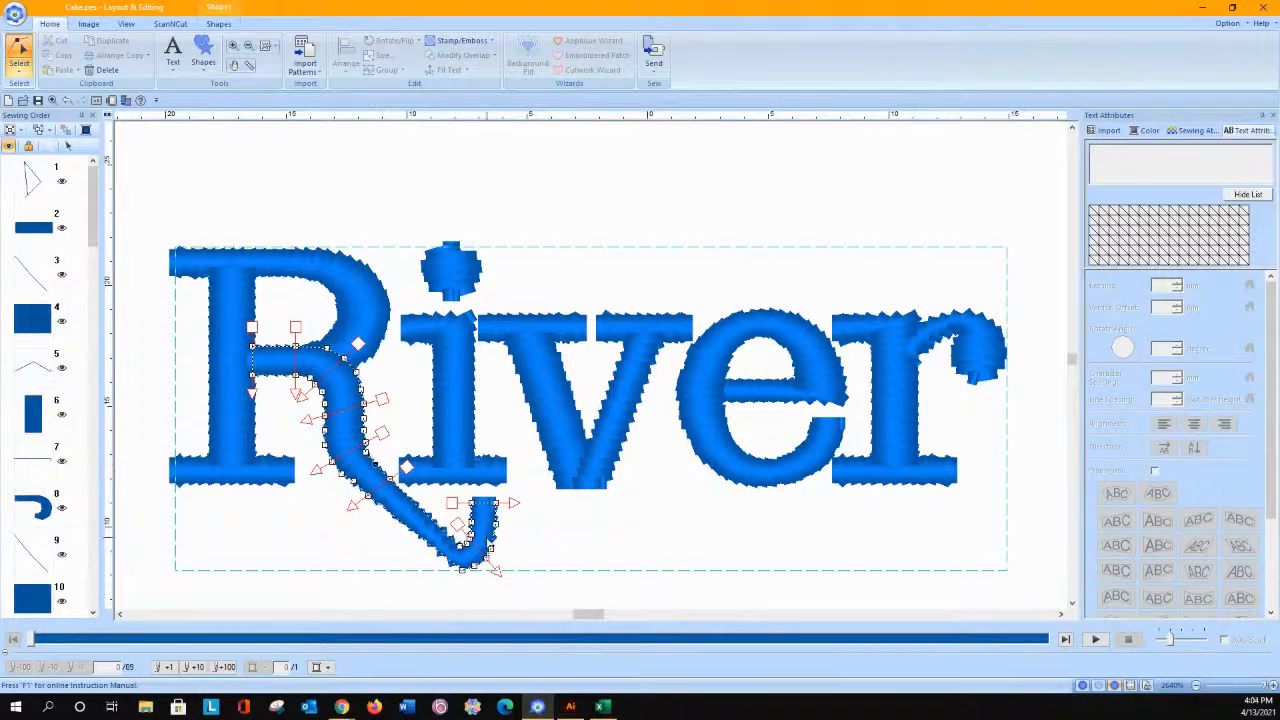
{"action": "left_click_drag", "start_coordinate": [434, 521], "coordinate": [423, 505]}
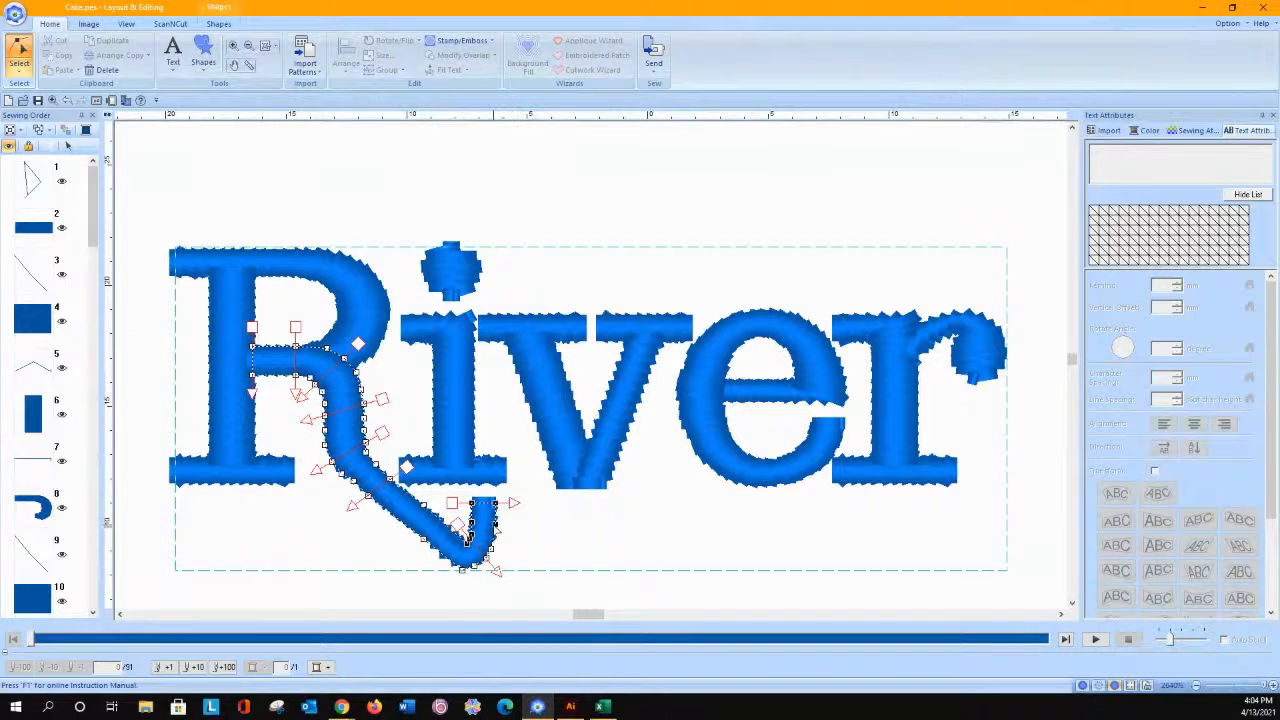
{"action": "key", "text": "Delete"}
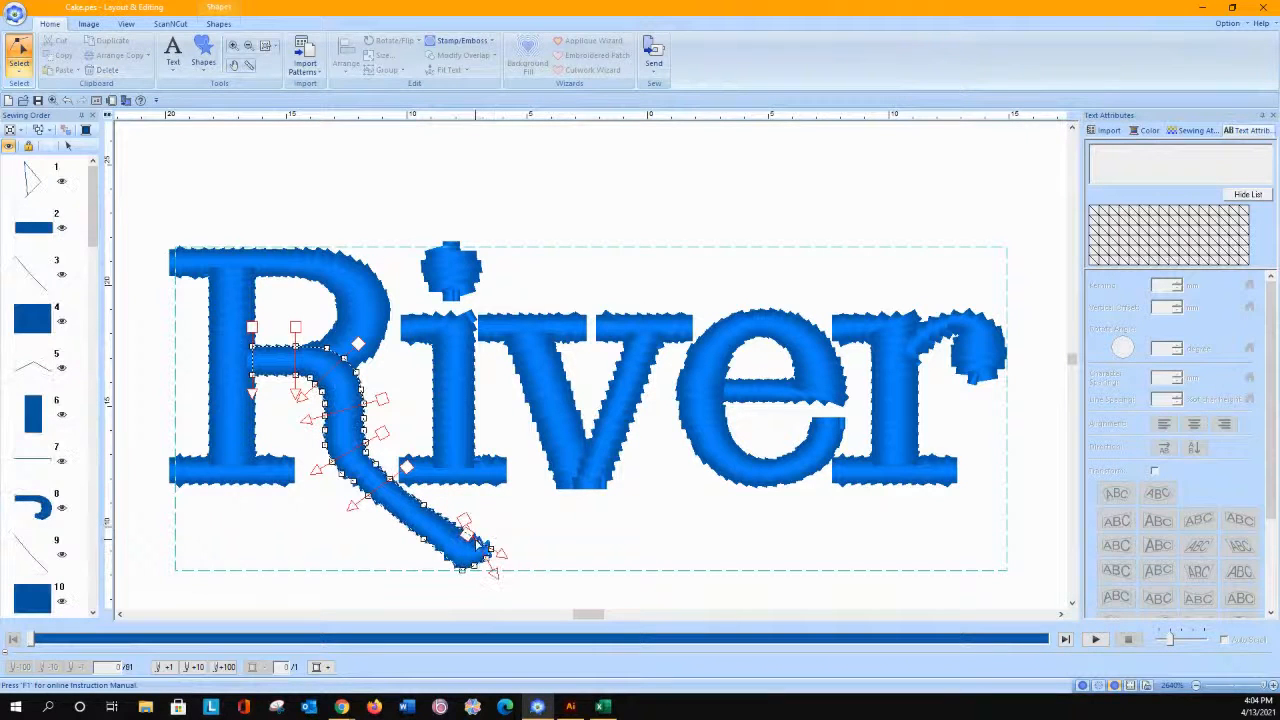
Step: Extend the R's leg into a long swash under the word, reaching below the final r
{"action": "left_click", "coordinate": [450, 521]}
{"action": "left_click_drag", "start_coordinate": [450, 521], "coordinate": [596, 553]}
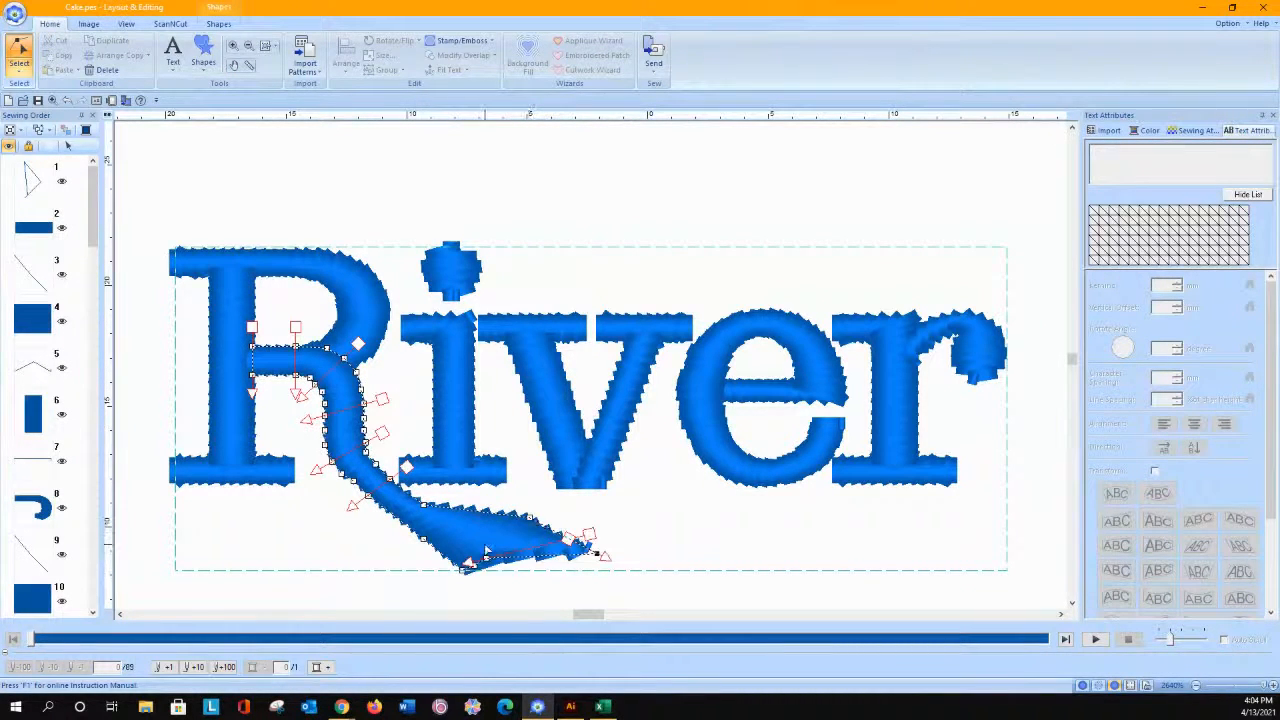
{"action": "left_click_drag", "start_coordinate": [596, 553], "coordinate": [856, 540]}
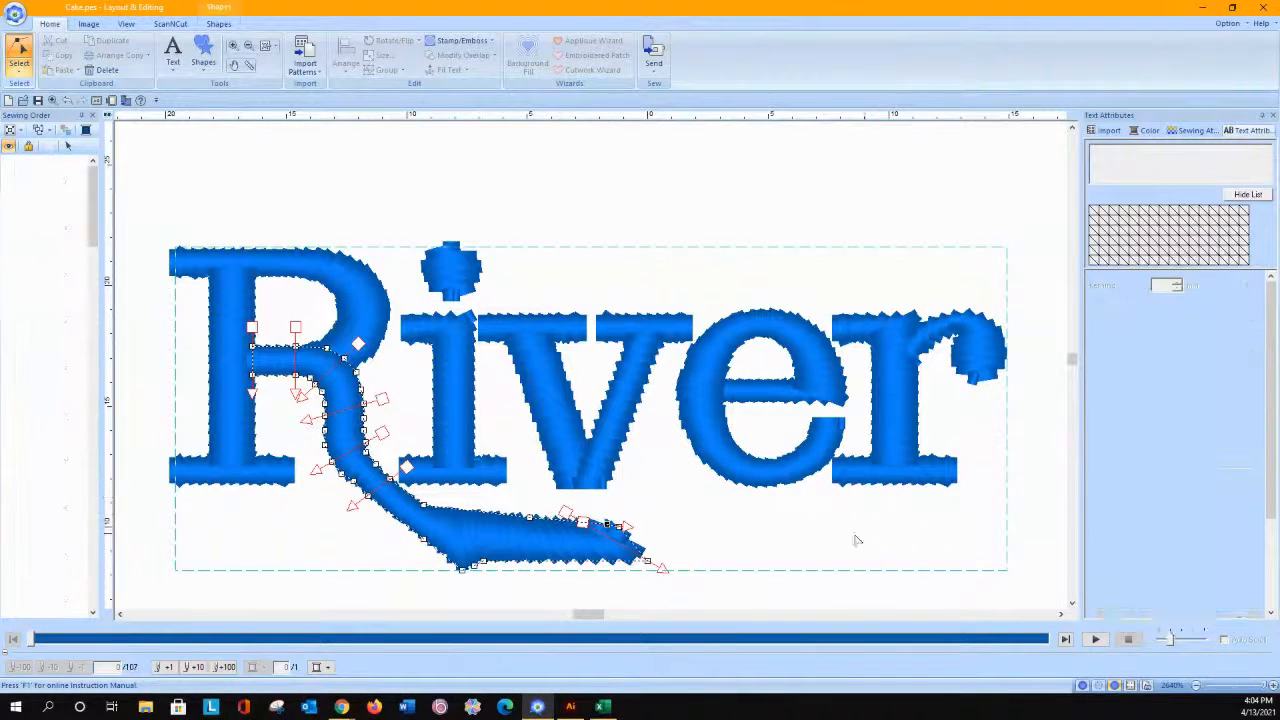
{"action": "left_click_drag", "start_coordinate": [618, 528], "coordinate": [970, 531]}
{"action": "left_click_drag", "start_coordinate": [650, 562], "coordinate": [853, 567]}
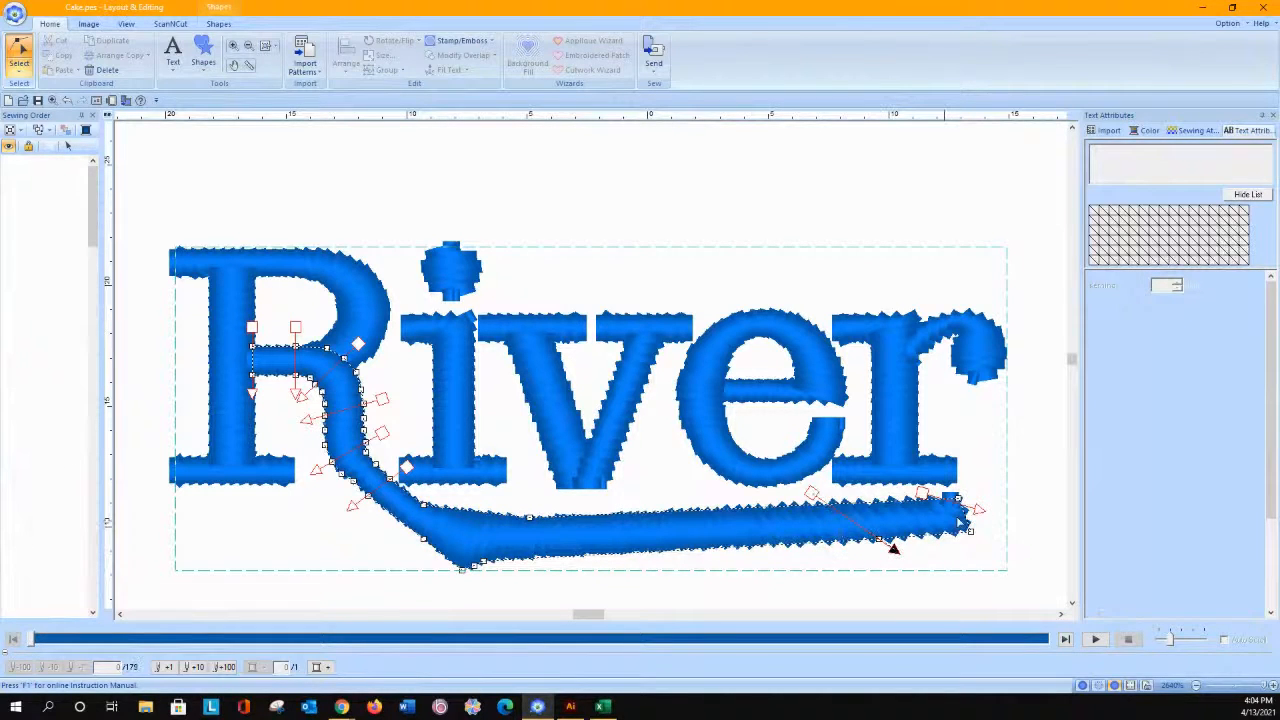
Step: Angle the stitch direction line across the swash's far end and reshape its edge points to round the bend
{"action": "left_click_drag", "start_coordinate": [979, 511], "coordinate": [953, 553]}
{"action": "left_click_drag", "start_coordinate": [482, 564], "coordinate": [577, 558]}
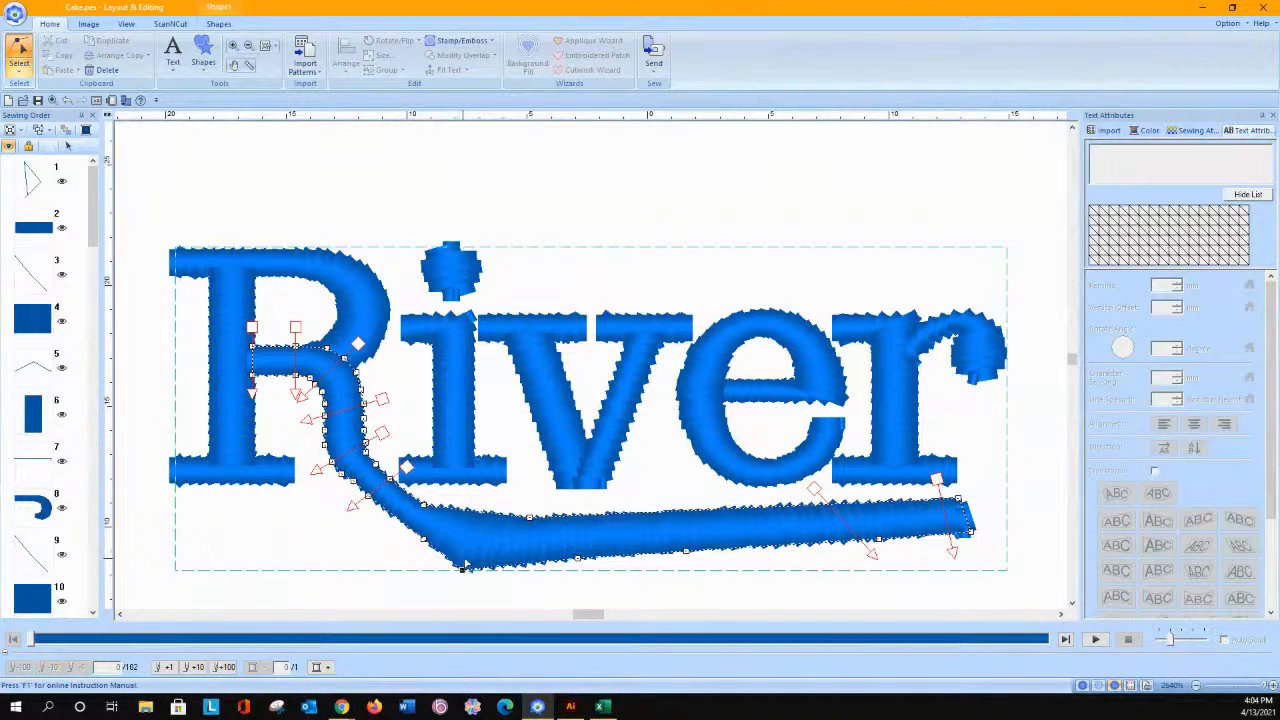
{"action": "left_click_drag", "start_coordinate": [465, 566], "coordinate": [467, 549]}
{"action": "left_click_drag", "start_coordinate": [533, 521], "coordinate": [521, 525]}
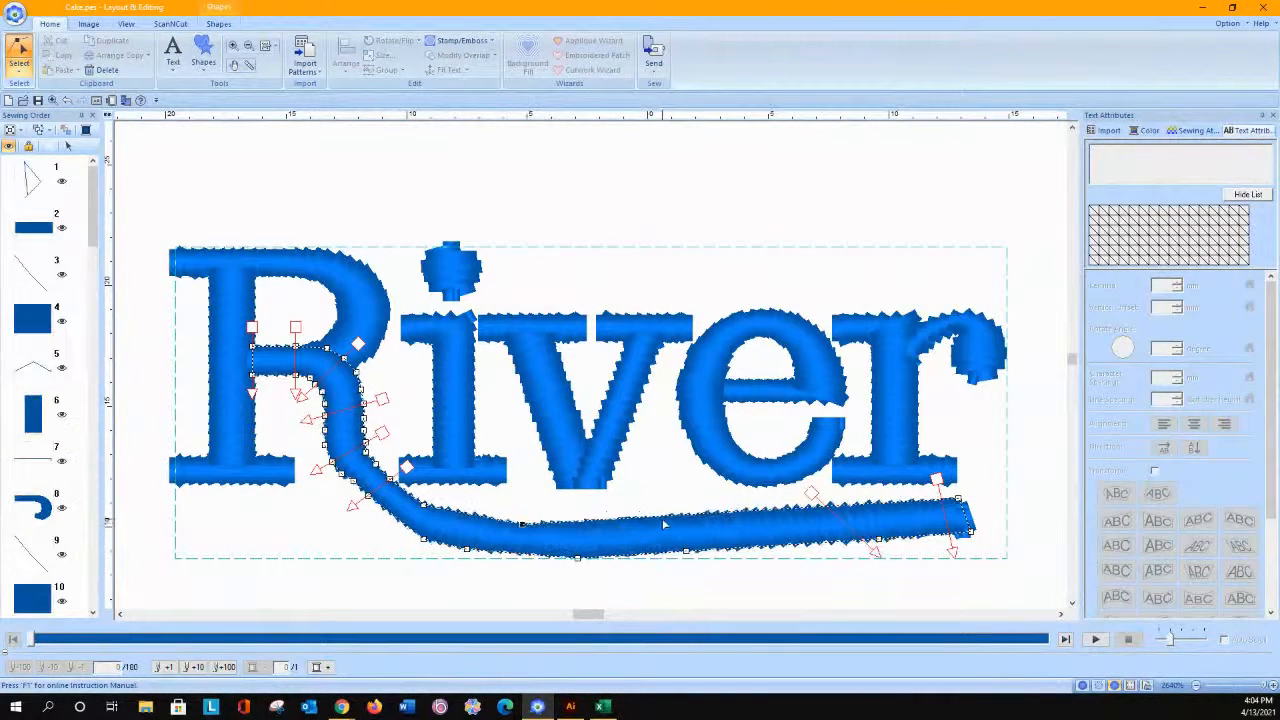
Step: Slim the swash along its upper edge and taper its far end beneath the final r
{"action": "left_click", "coordinate": [663, 524]}
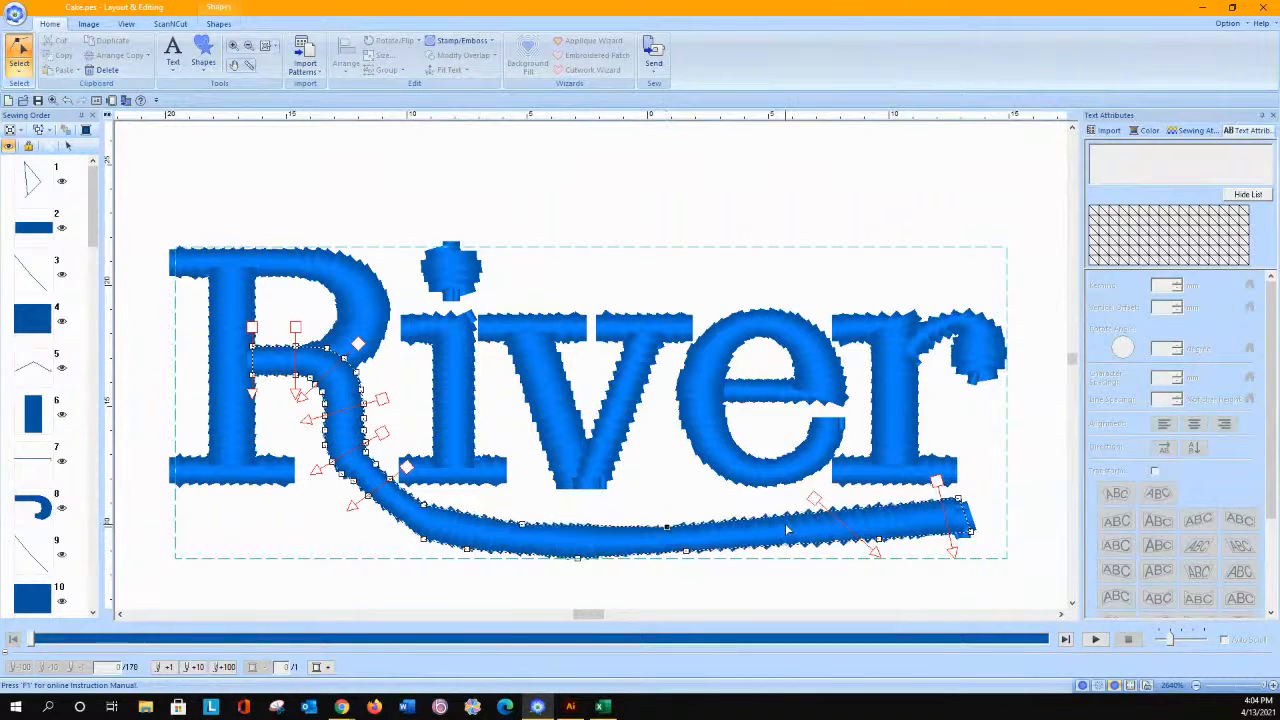
{"action": "left_click_drag", "start_coordinate": [886, 507], "coordinate": [958, 491]}
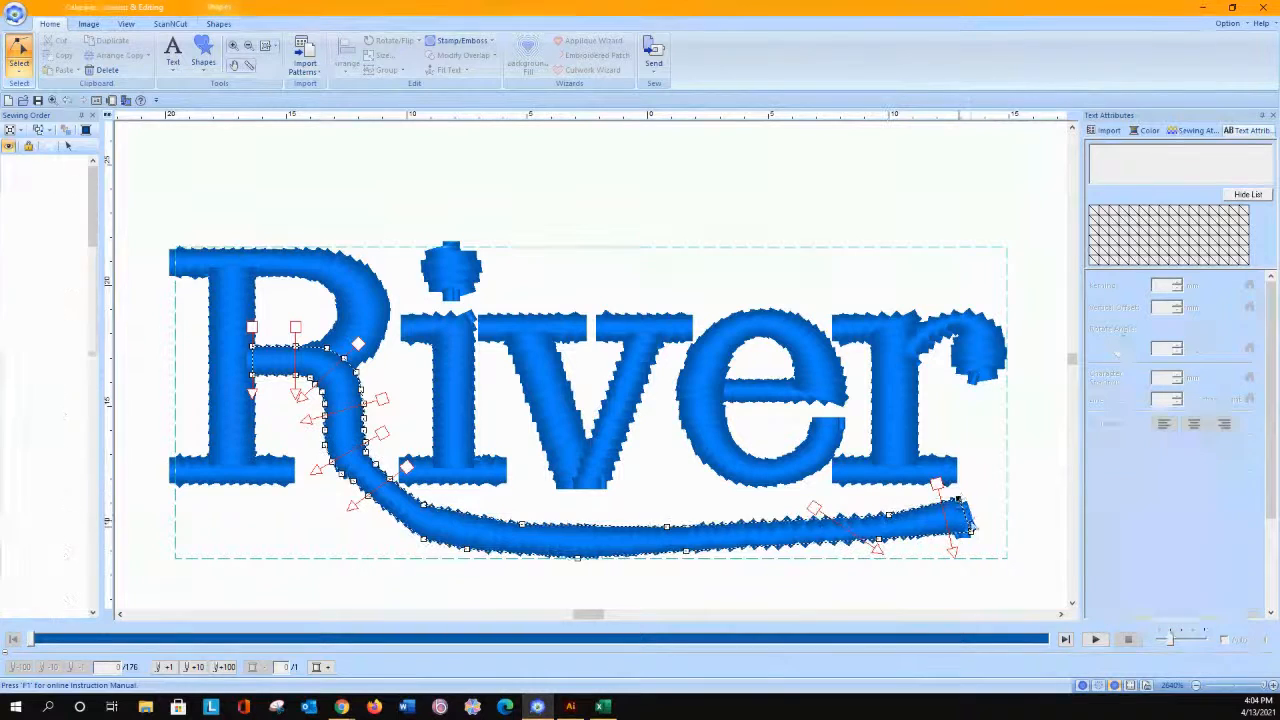
{"action": "left_click_drag", "start_coordinate": [972, 535], "coordinate": [963, 506]}
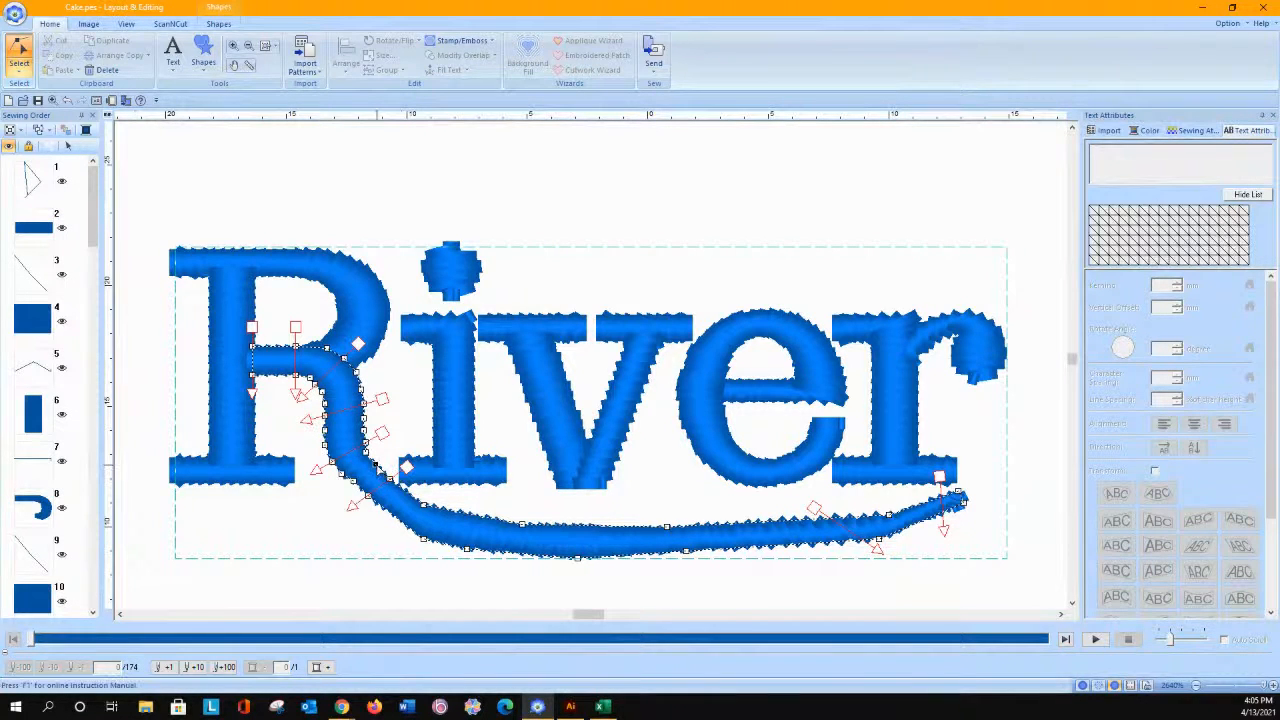
Step: Remove surplus points where the R's leg bends into the swash and convert the lower edge point to a curve
{"action": "key", "text": "Delete"}
{"action": "left_click", "coordinate": [354, 482]}
{"action": "key", "text": "Delete"}
{"action": "left_click", "coordinate": [367, 497]}
{"action": "right_click", "coordinate": [369, 507]}
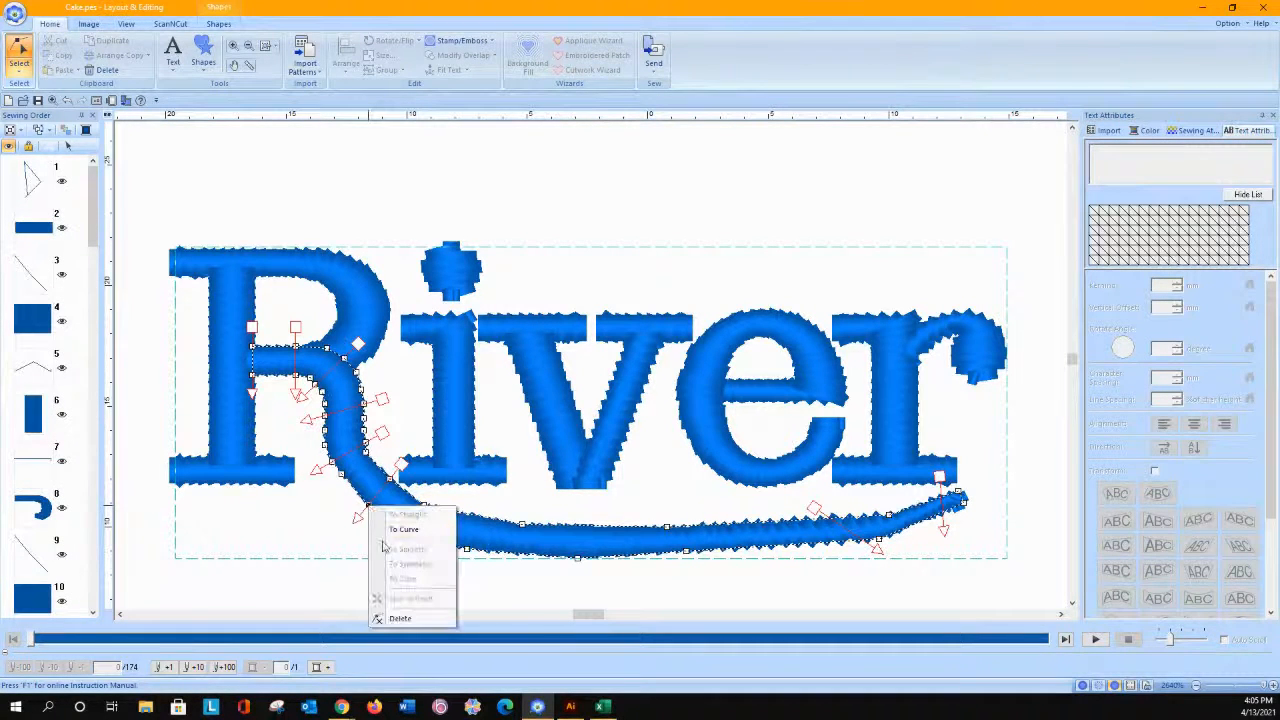
{"action": "left_click", "coordinate": [393, 530]}
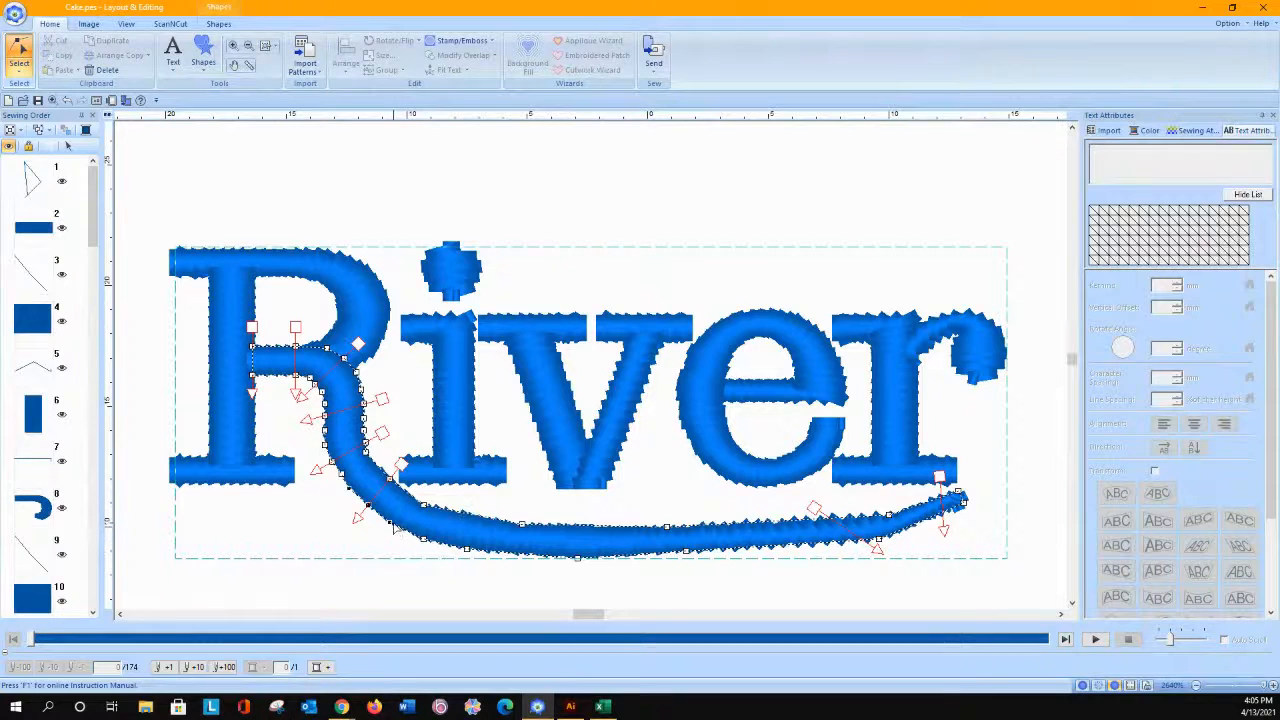
Step: Try to pull the lower edge point at the swash's bend farther down, and undo the change
{"action": "left_click_drag", "start_coordinate": [391, 525], "coordinate": [376, 566]}
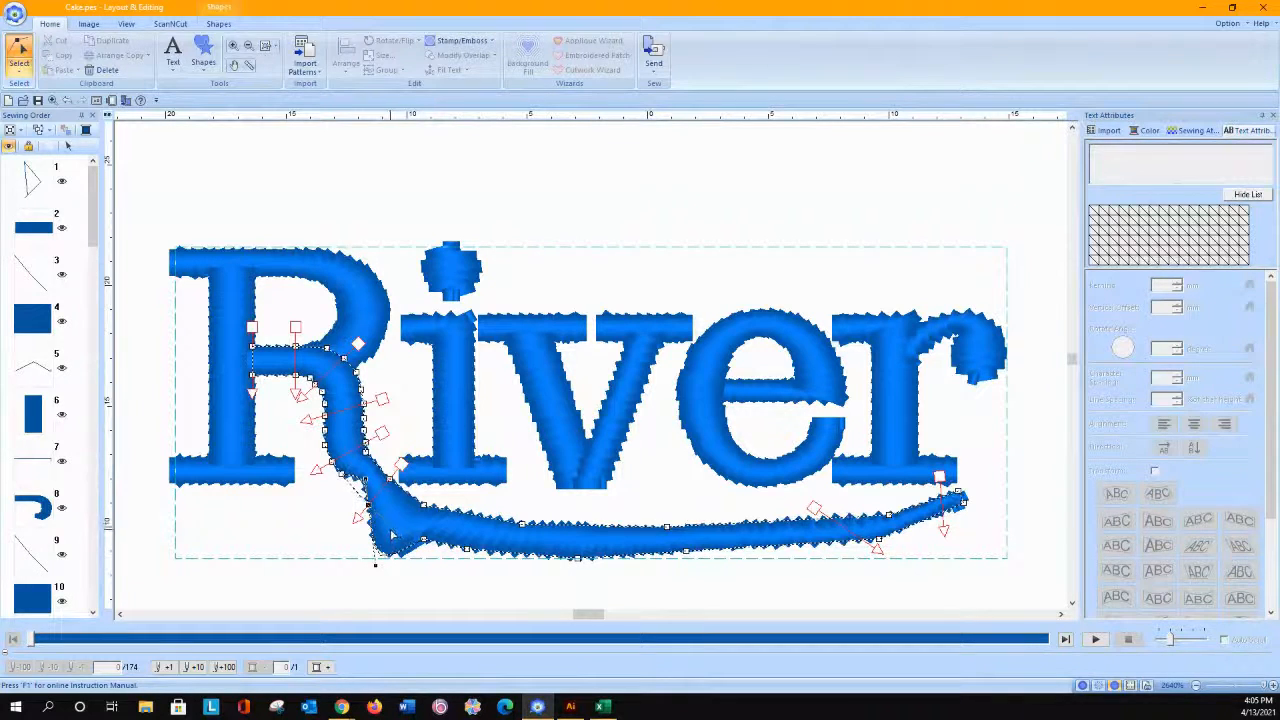
{"action": "key", "text": "ctrl+z"}
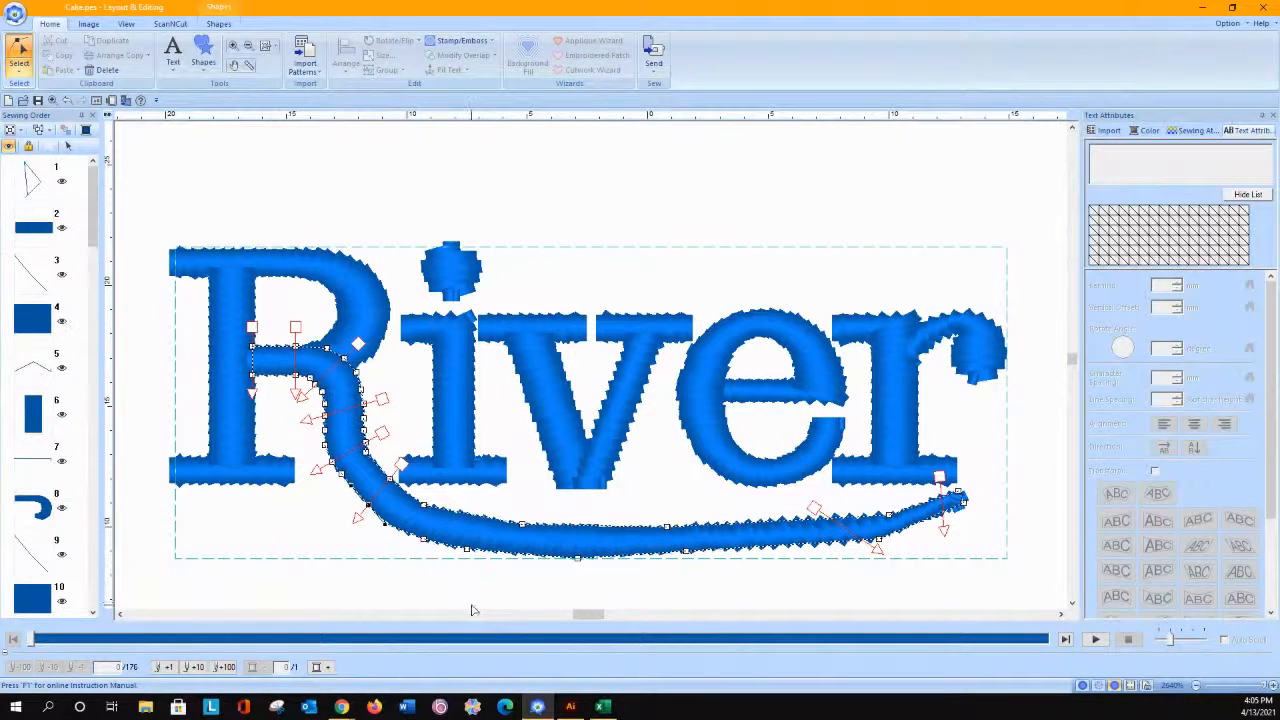
Step: Select all pieces of the River lettering, including the swash, and convert them to stitches
{"action": "left_click", "coordinate": [40, 116]}
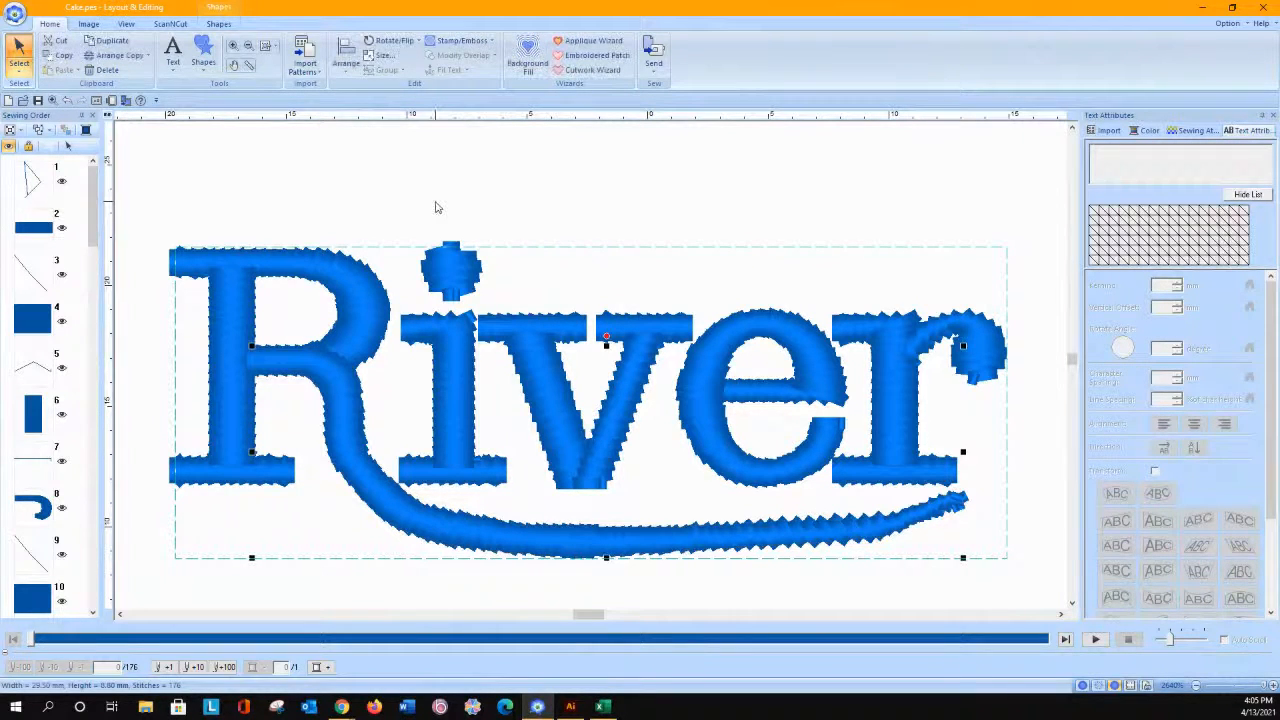
{"action": "left_click", "coordinate": [217, 24]}
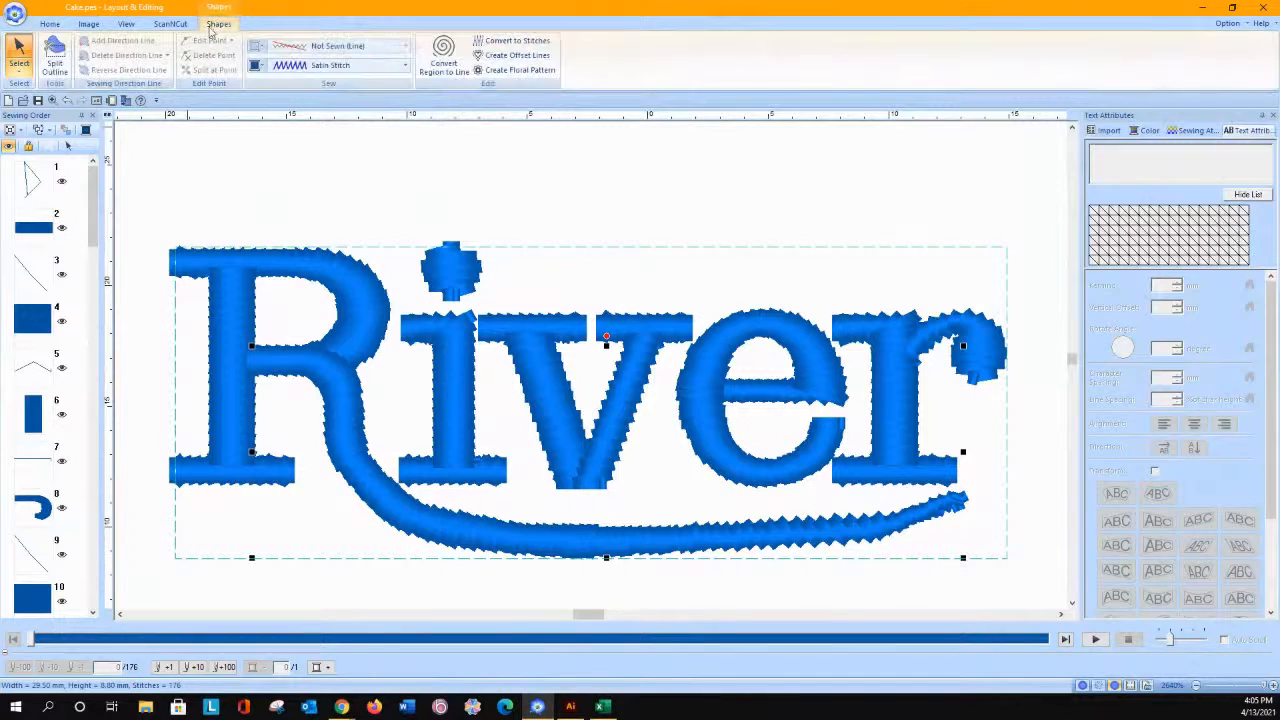
{"action": "left_click", "coordinate": [515, 44]}
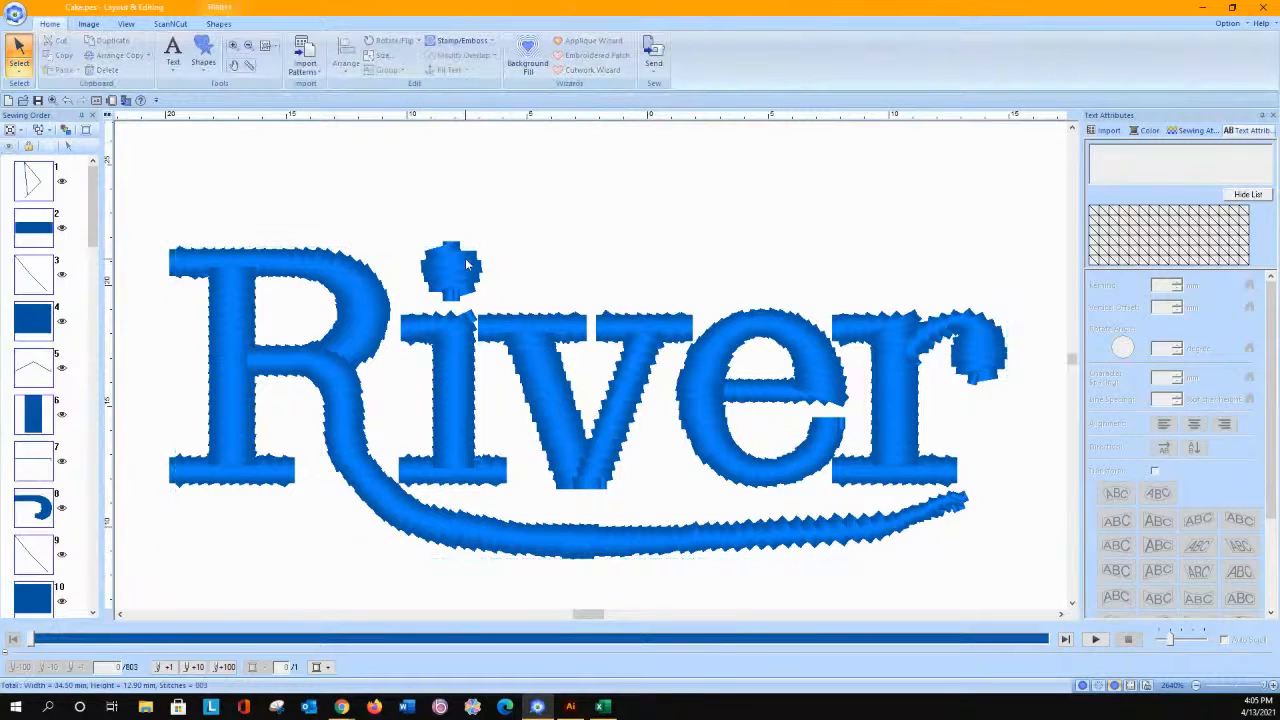
{"action": "left_click", "coordinate": [240, 23]}
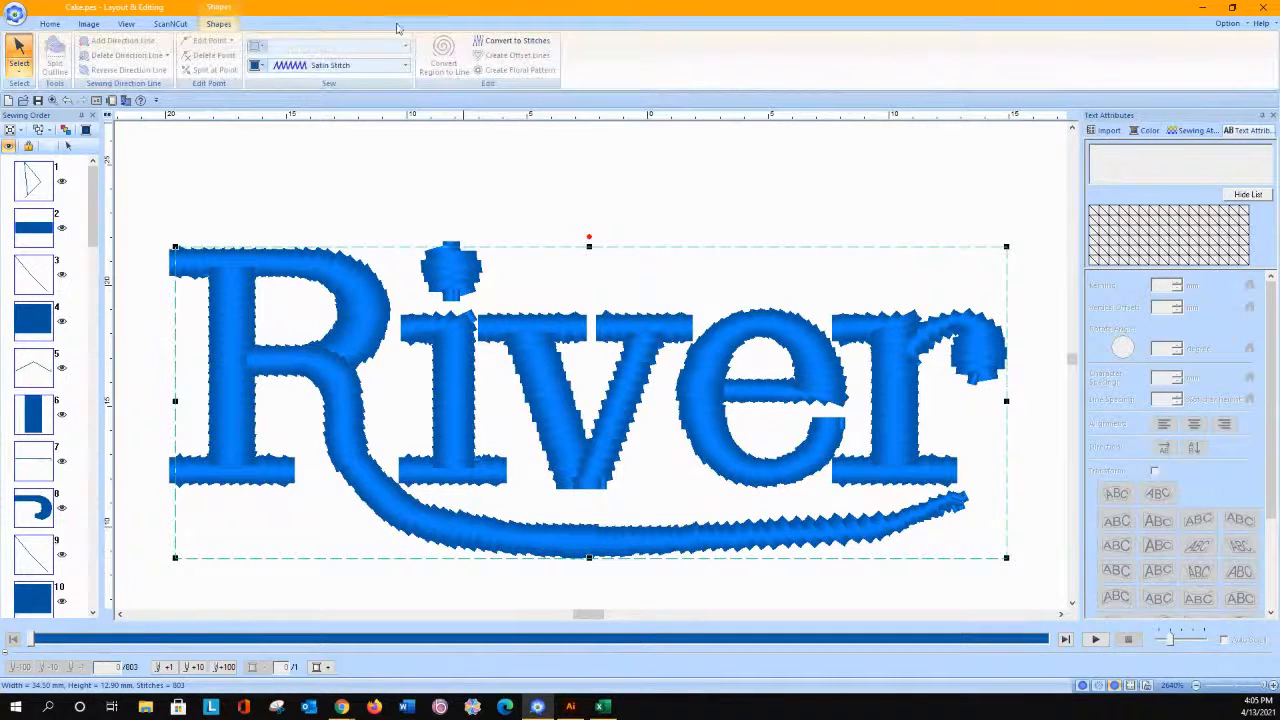
{"action": "left_click", "coordinate": [500, 48]}
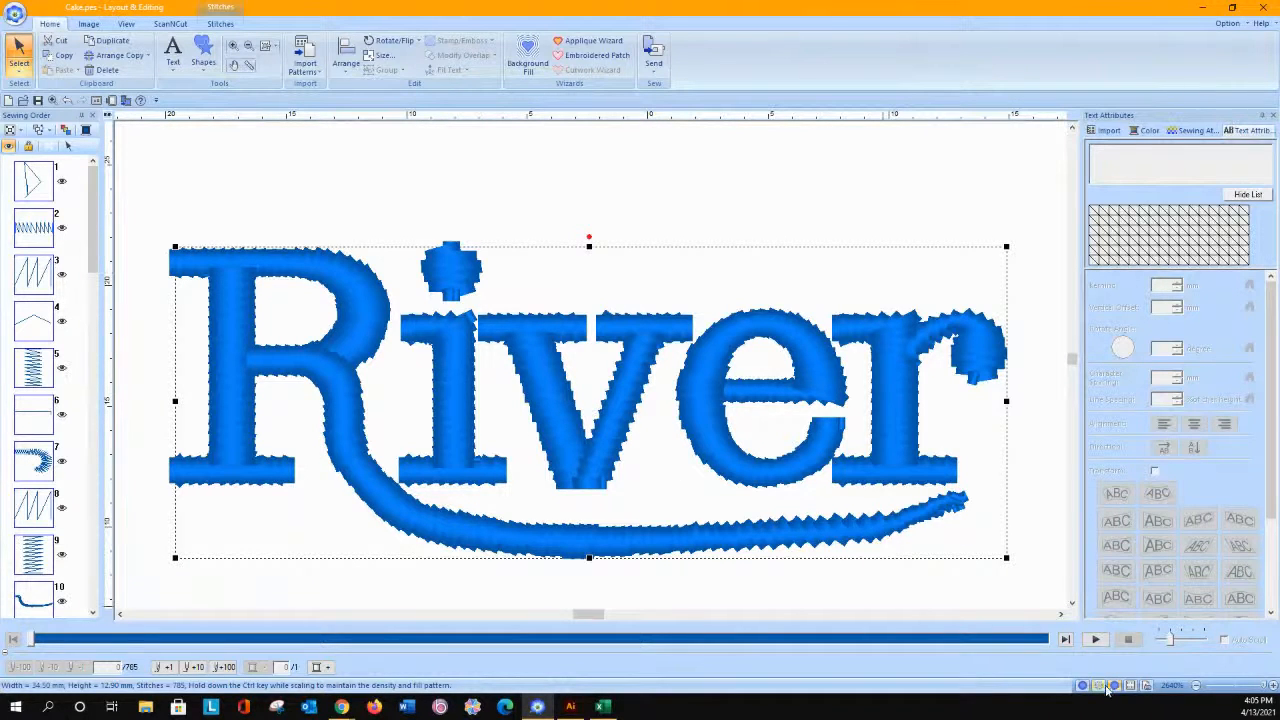
Step: Switch to stitch point editing, pull the R's starting stitch below its base serif and insert an extra point on it
{"action": "left_click", "coordinate": [19, 66]}
{"action": "left_click", "coordinate": [46, 105]}
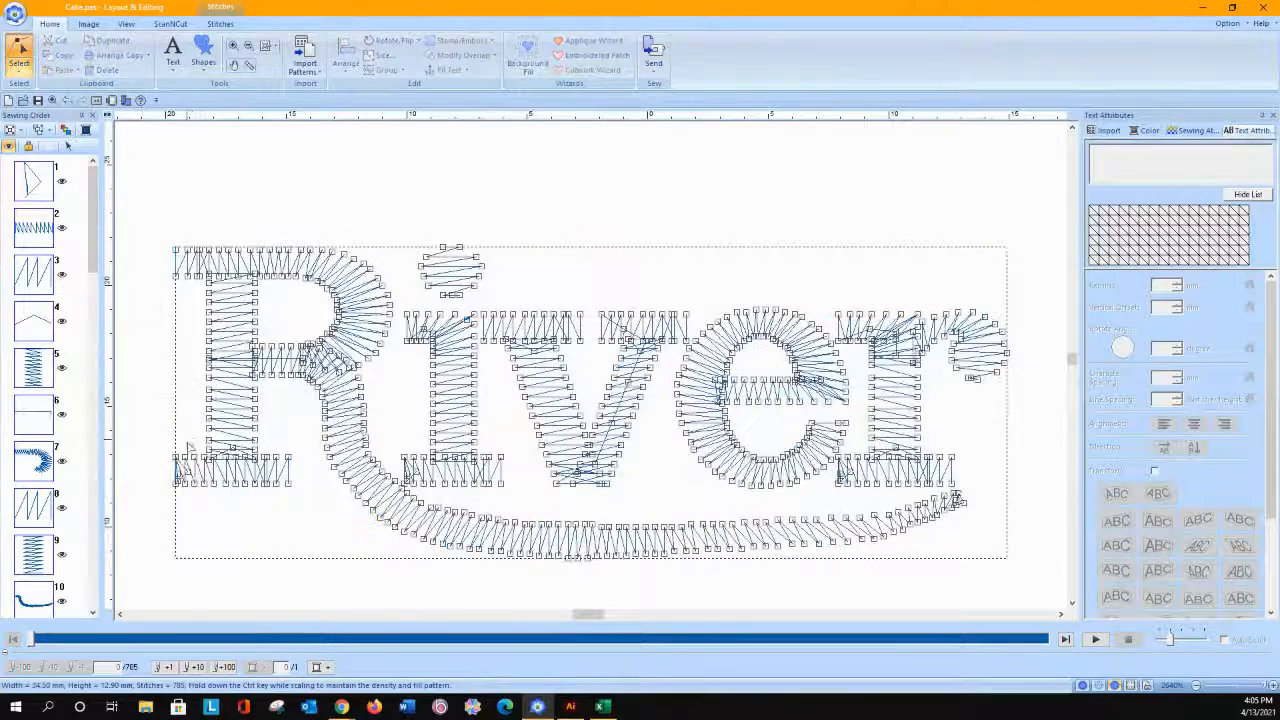
{"action": "left_click_drag", "start_coordinate": [187, 472], "coordinate": [157, 479]}
{"action": "left_click_drag", "start_coordinate": [150, 524], "coordinate": [150, 519]}
{"action": "left_click_drag", "start_coordinate": [182, 466], "coordinate": [182, 467]}
{"action": "left_click", "coordinate": [160, 507]}
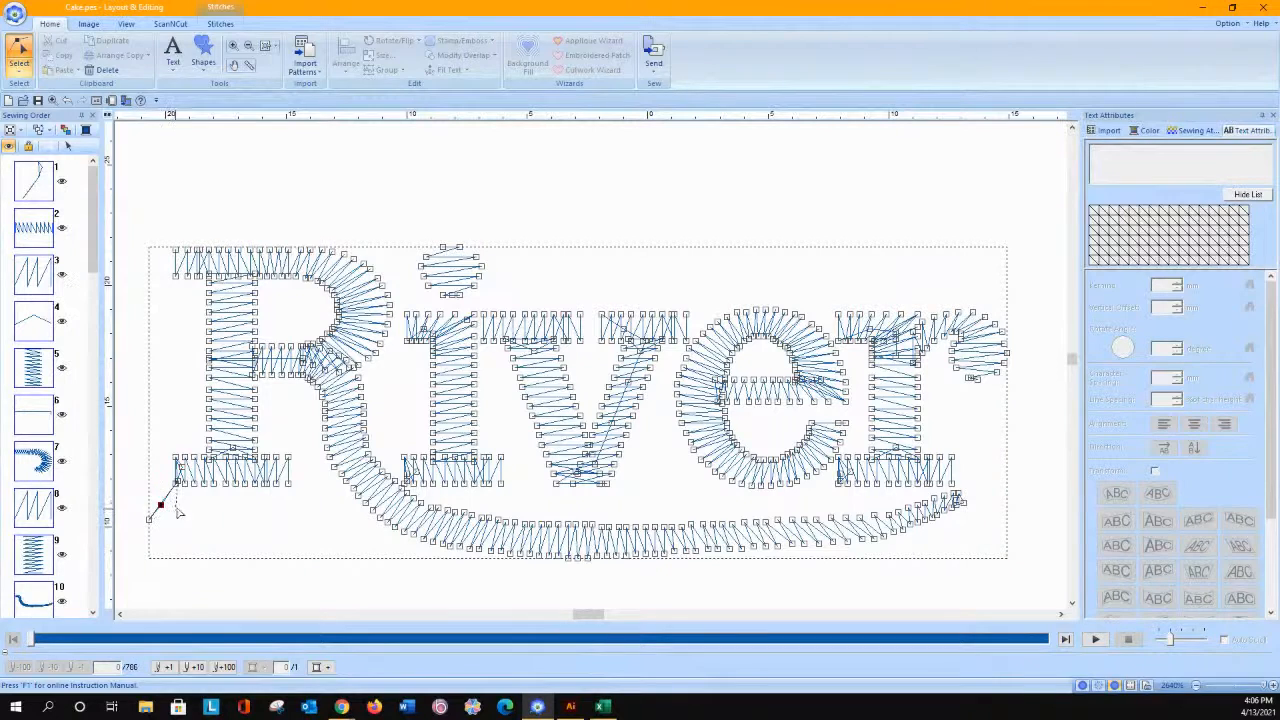
Step: Arrange the extra starting points as small tie-in stitches inside the R's base serif
{"action": "key", "text": "Delete"}
{"action": "left_click", "coordinate": [165, 498]}
{"action": "key", "text": "Delete"}
{"action": "left_click", "coordinate": [149, 519]}
{"action": "key", "text": "Delete"}
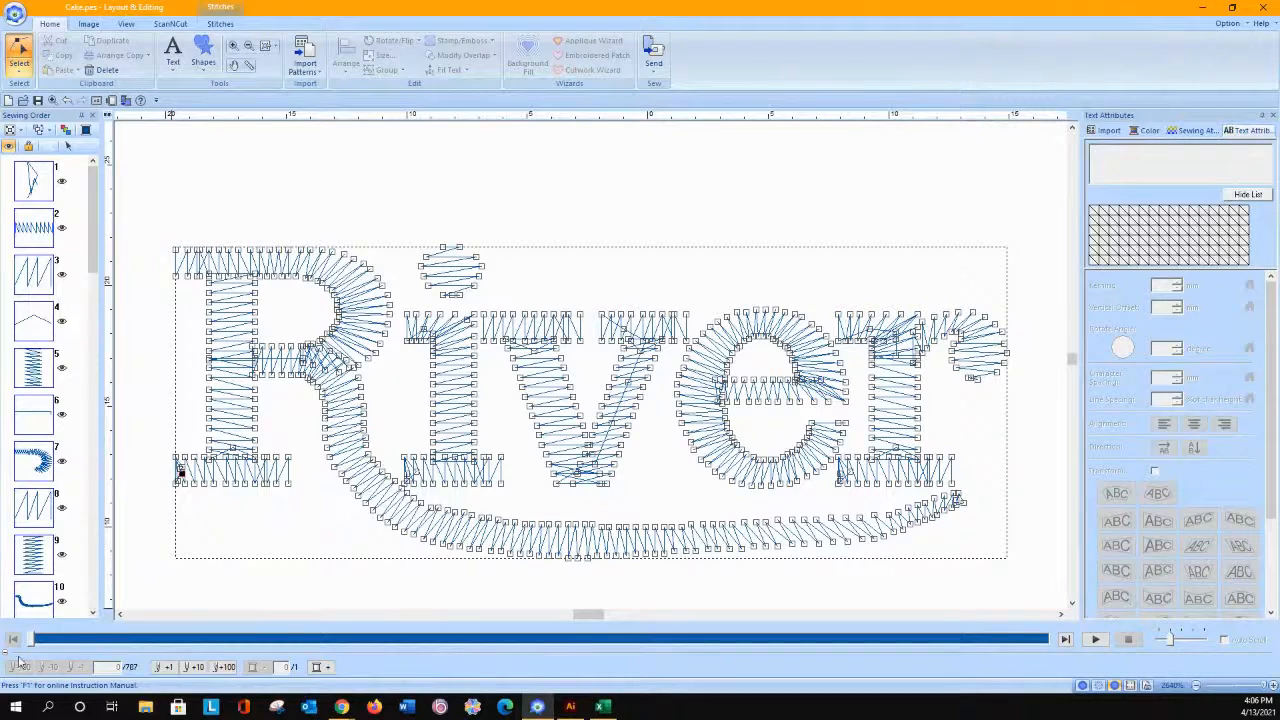
Step: Simulate the stitching through the R's swash and insert extra stitch points at the start of the i's base serif
{"action": "mouse_move", "coordinate": [30, 643]}
{"action": "left_mouse_down"}
{"action": "mouse_move", "coordinate": [512, 548]}
{"action": "mouse_move", "coordinate": [440, 546]}
{"action": "left_mouse_up"}
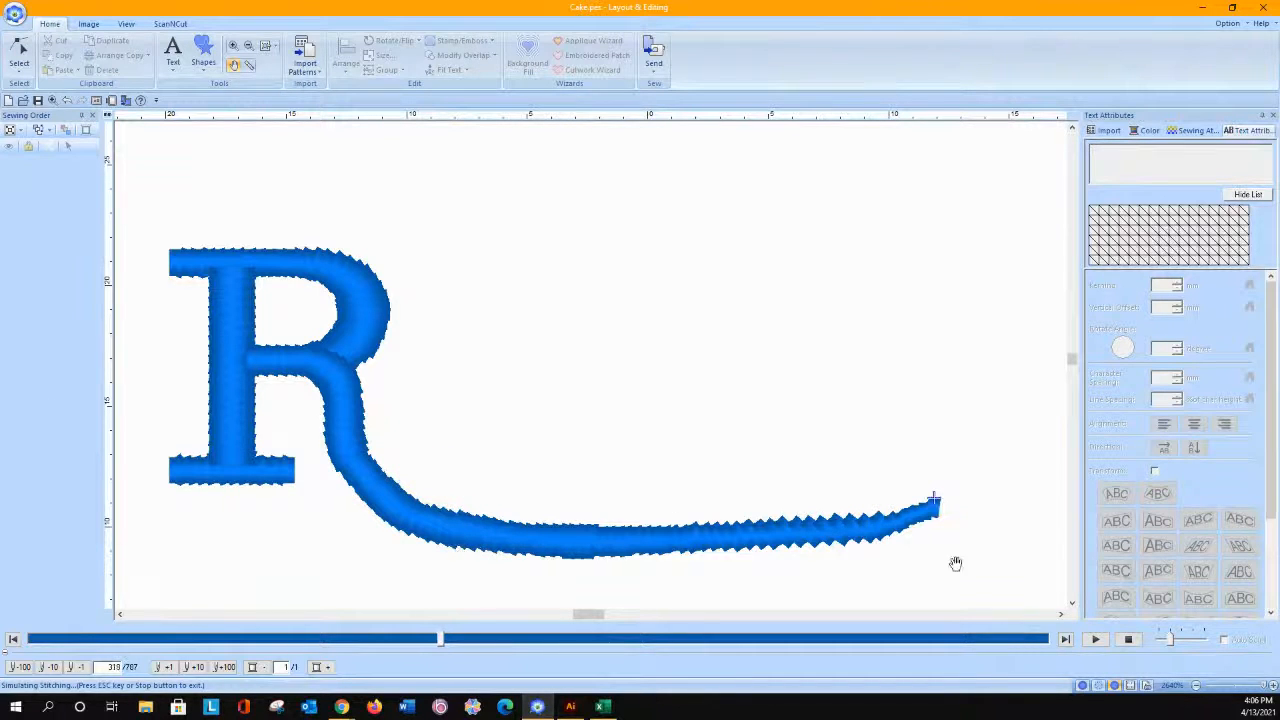
{"action": "left_click", "coordinate": [1128, 639]}
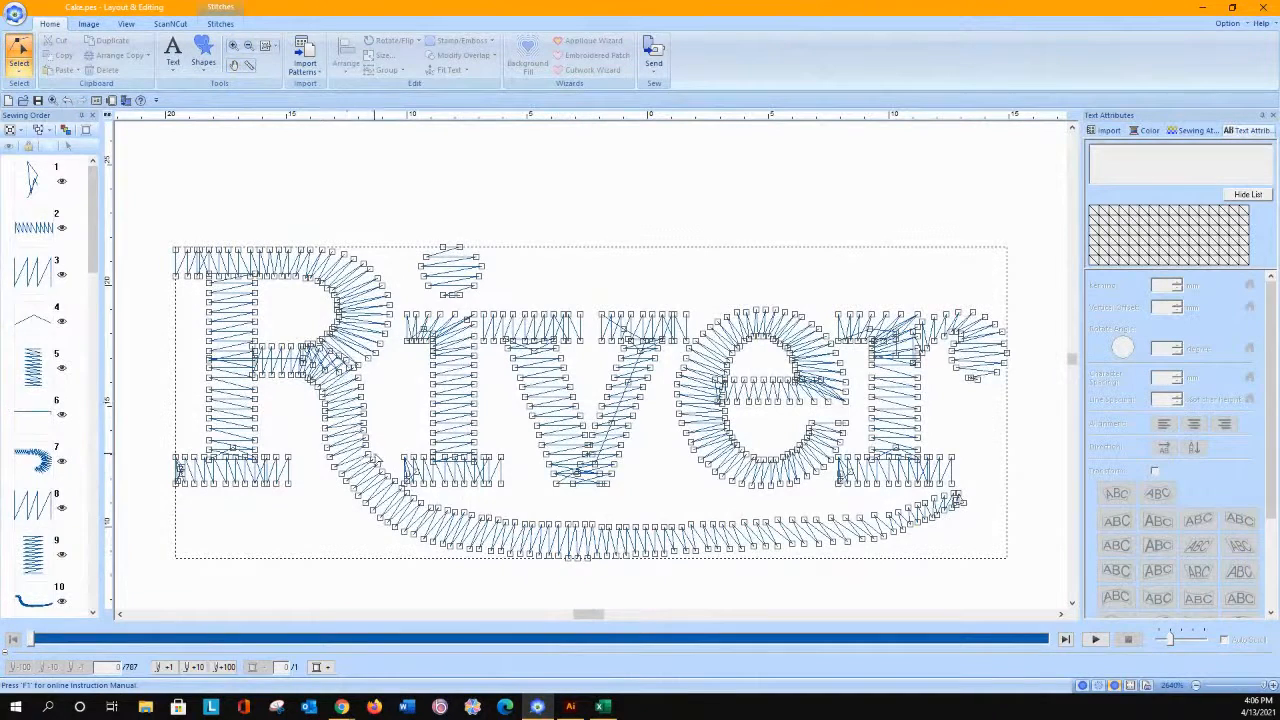
{"action": "left_click", "coordinate": [437, 499]}
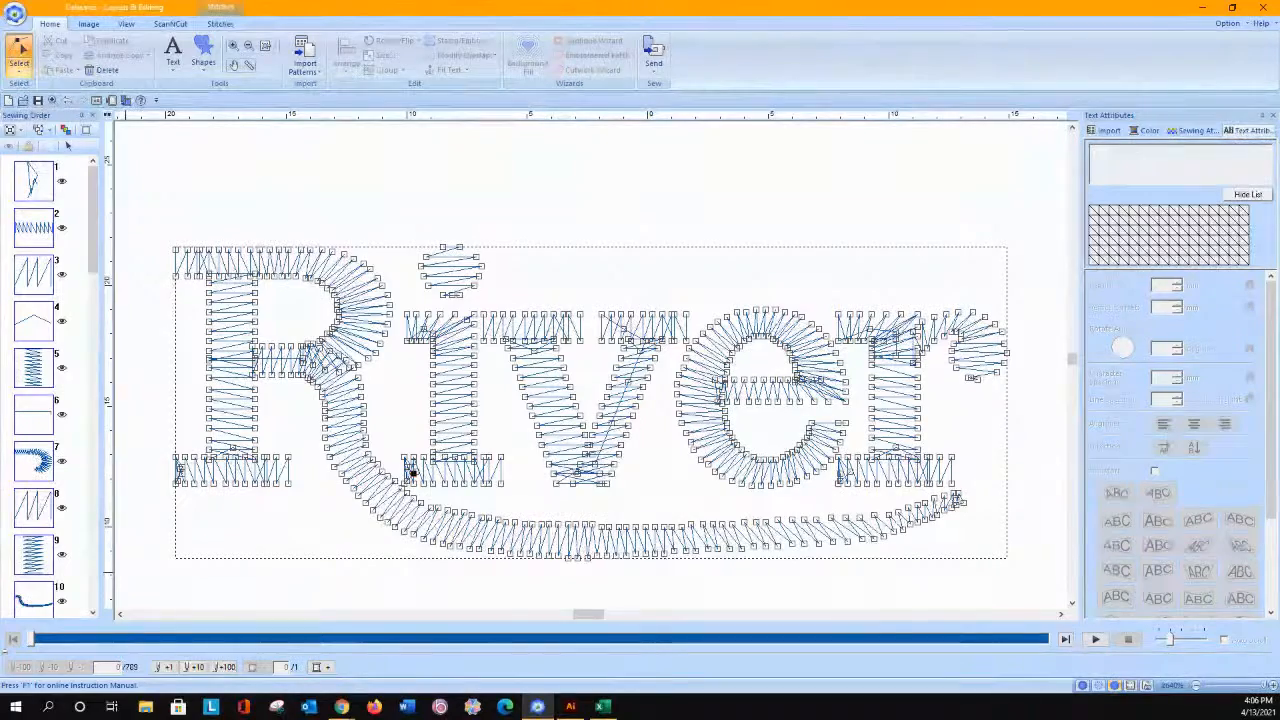
Step: Return to object selection and delete the entire River lettering
{"action": "left_click", "coordinate": [22, 68]}
{"action": "left_click", "coordinate": [67, 145]}
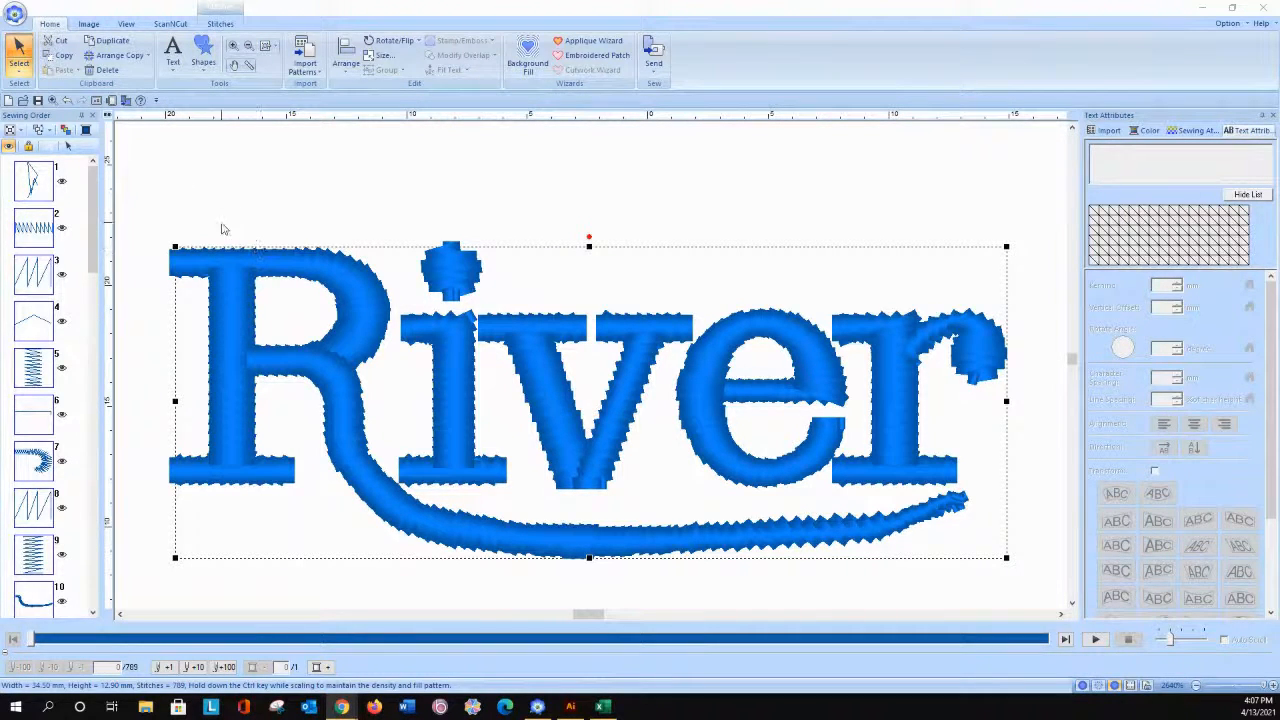
{"action": "key", "text": "Delete"}
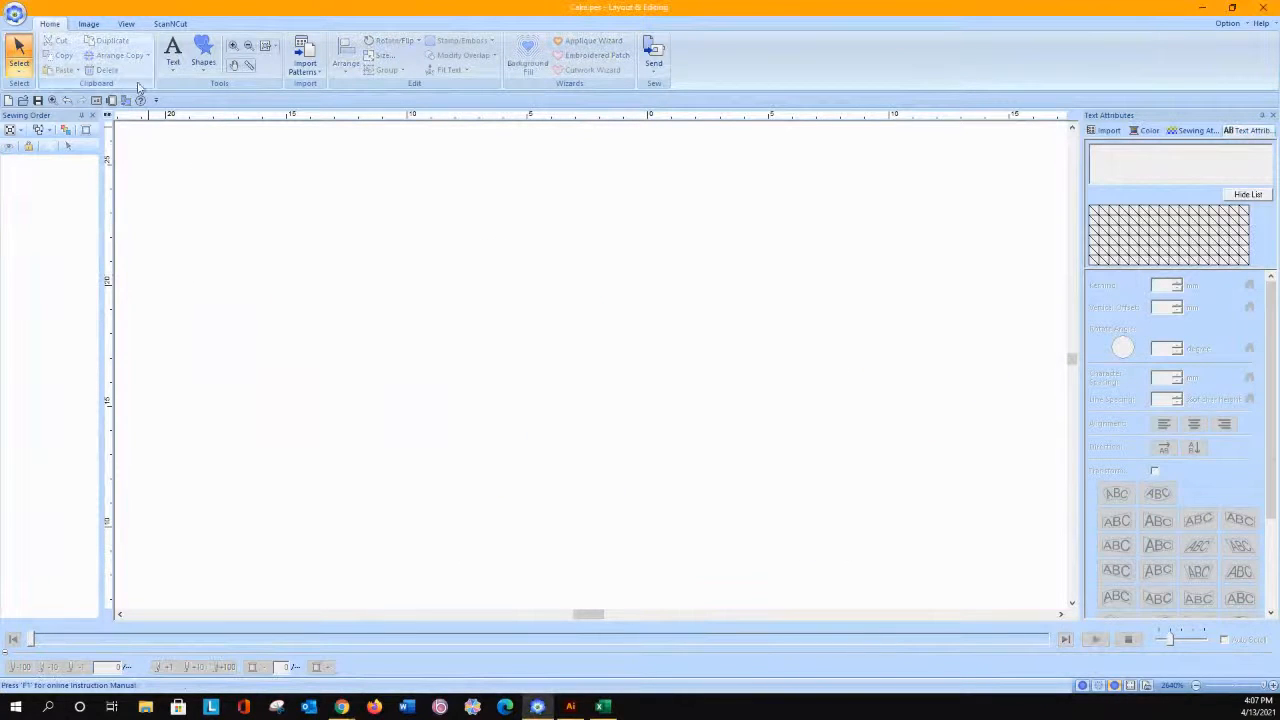
Step: Create the text Cin in the Serif 01 font at size 10.0
{"action": "left_click", "coordinate": [173, 52]}
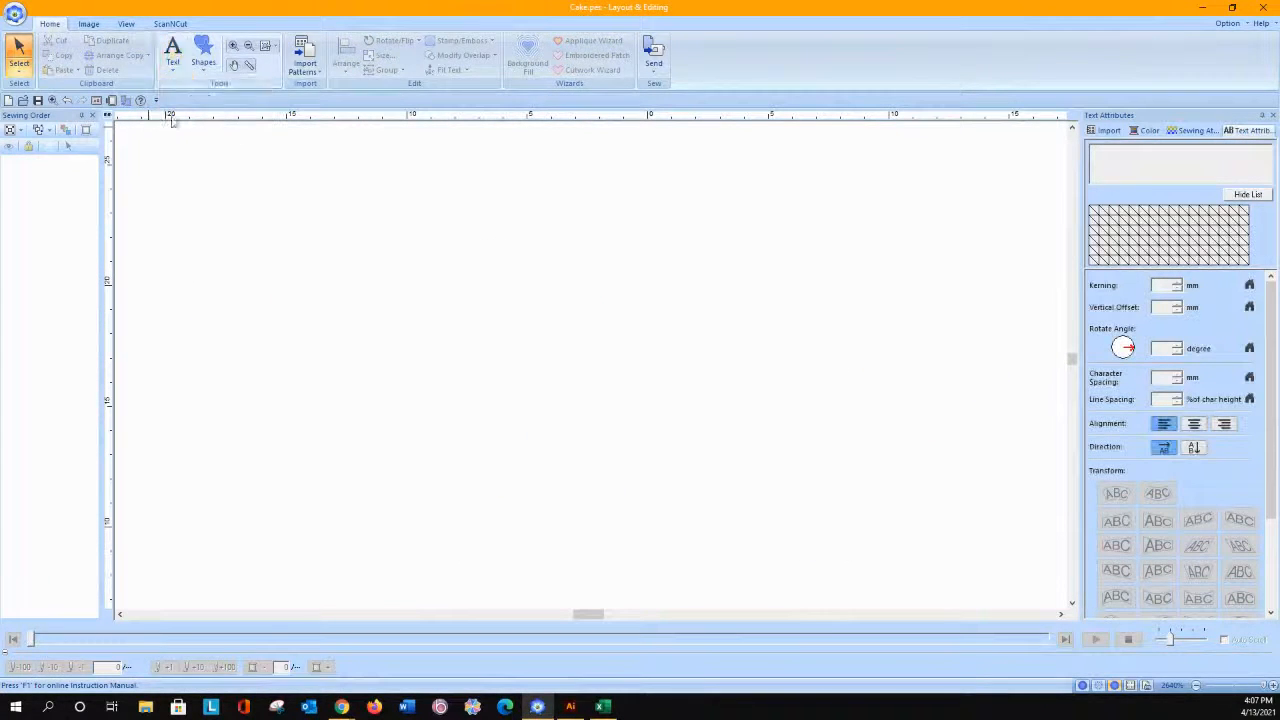
{"action": "left_click", "coordinate": [287, 360]}
{"action": "type", "text": "C"}
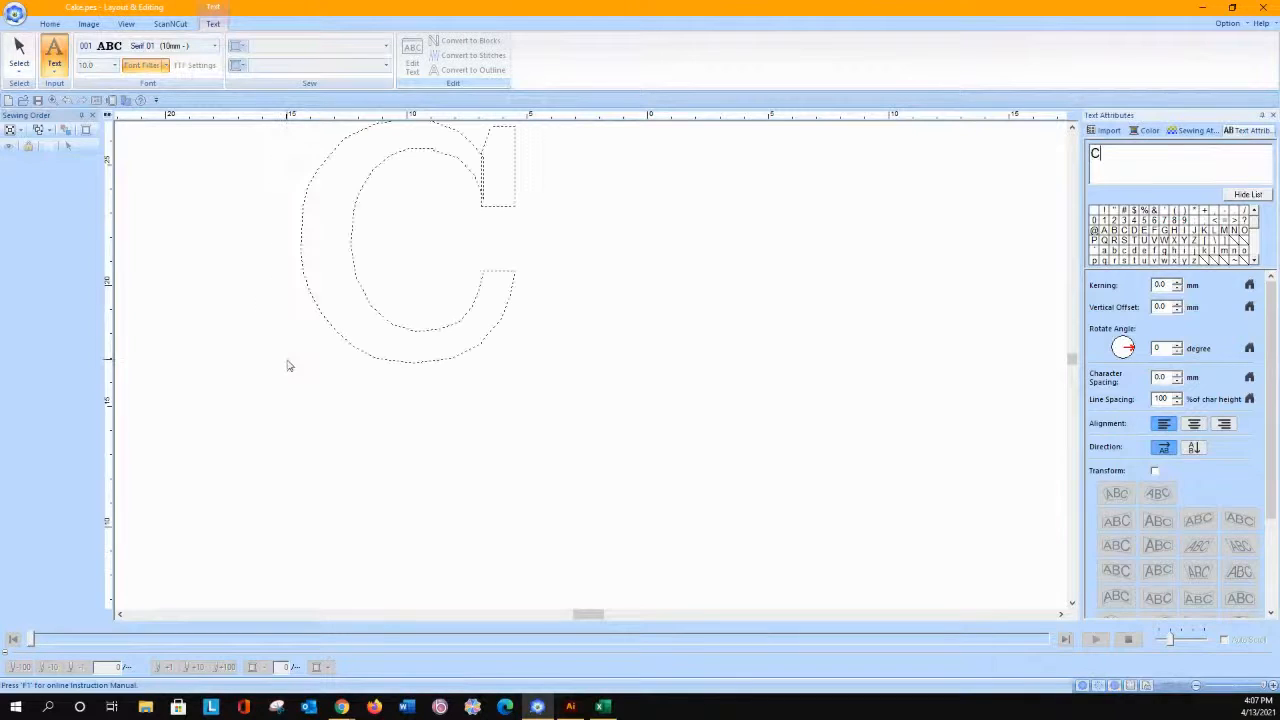
{"action": "type", "text": "in"}
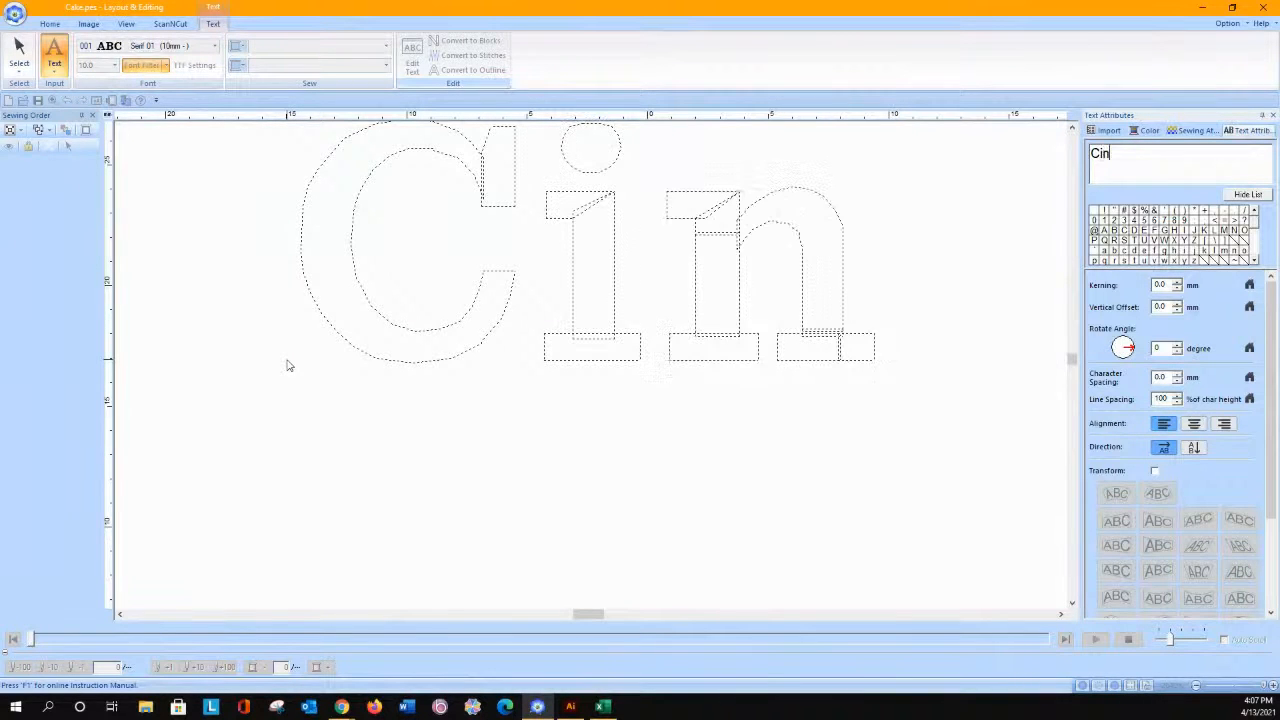
{"action": "key", "text": "Return"}
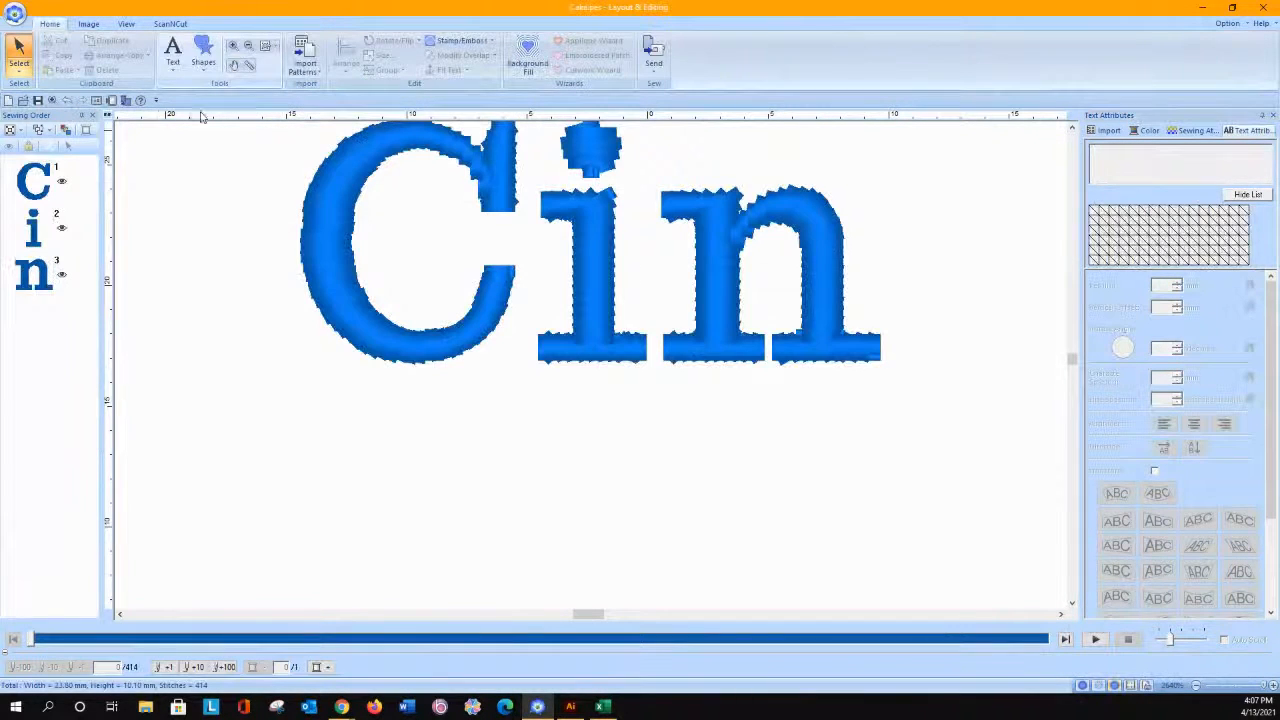
Step: Set the region sewing density of the Cin text to 14.0 line/mm
{"action": "left_click", "coordinate": [268, 48]}
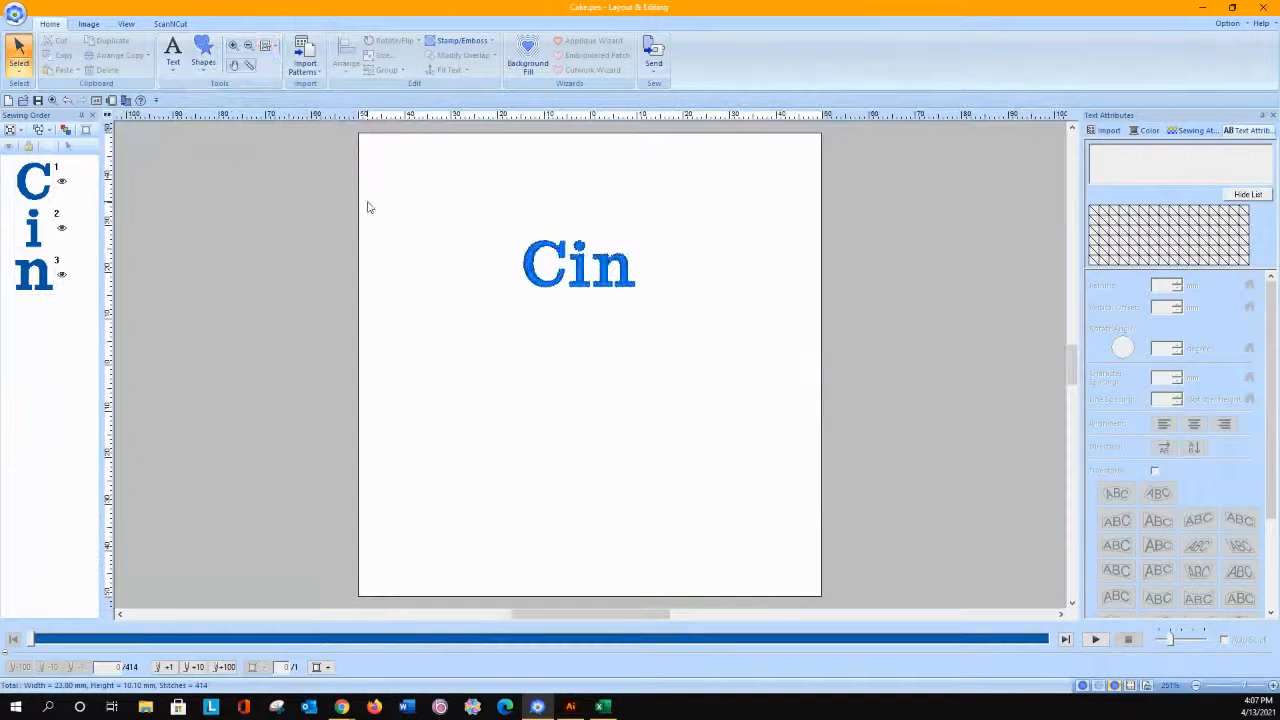
{"action": "left_click", "coordinate": [530, 266]}
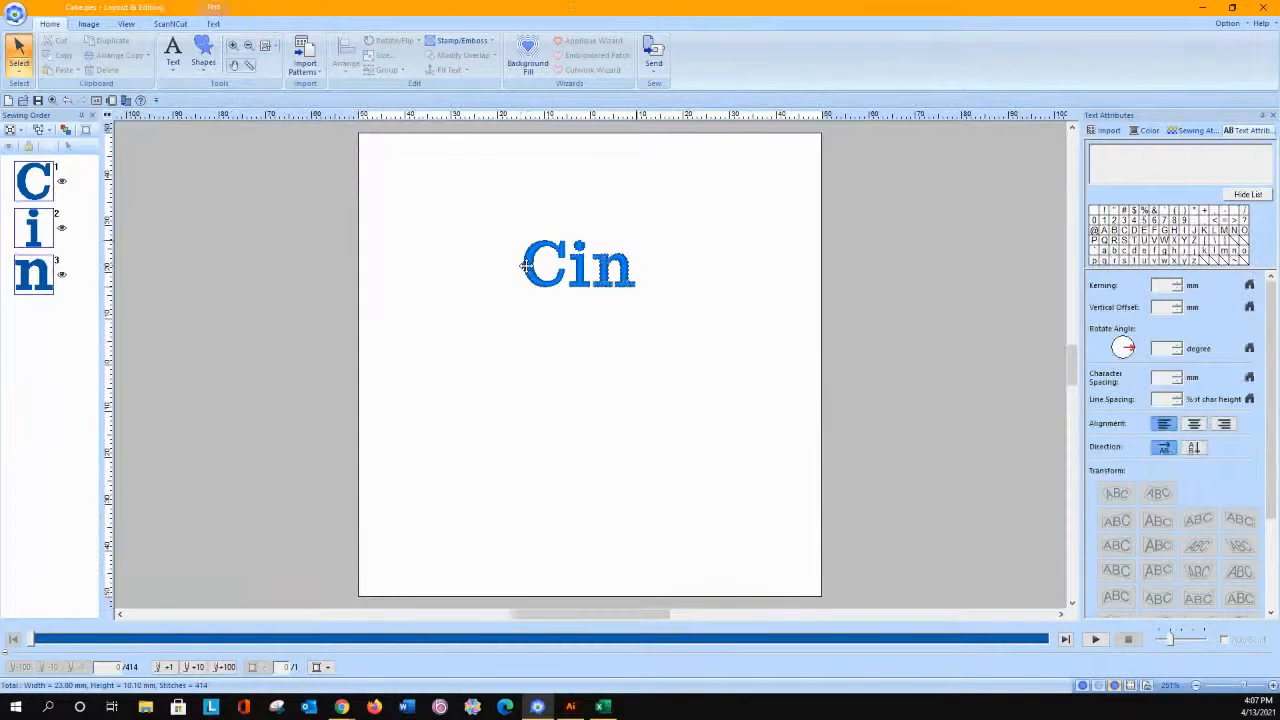
{"action": "left_click", "coordinate": [276, 46]}
{"action": "left_click", "coordinate": [288, 80]}
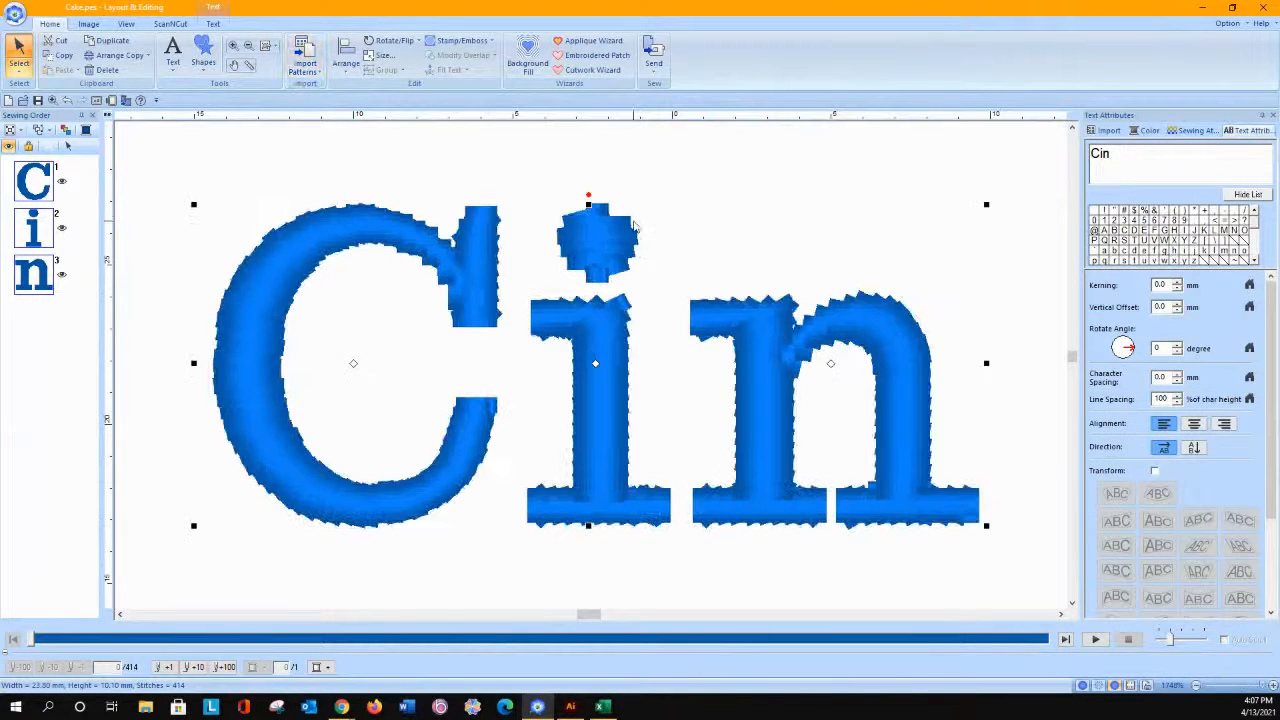
{"action": "left_click", "coordinate": [1208, 131]}
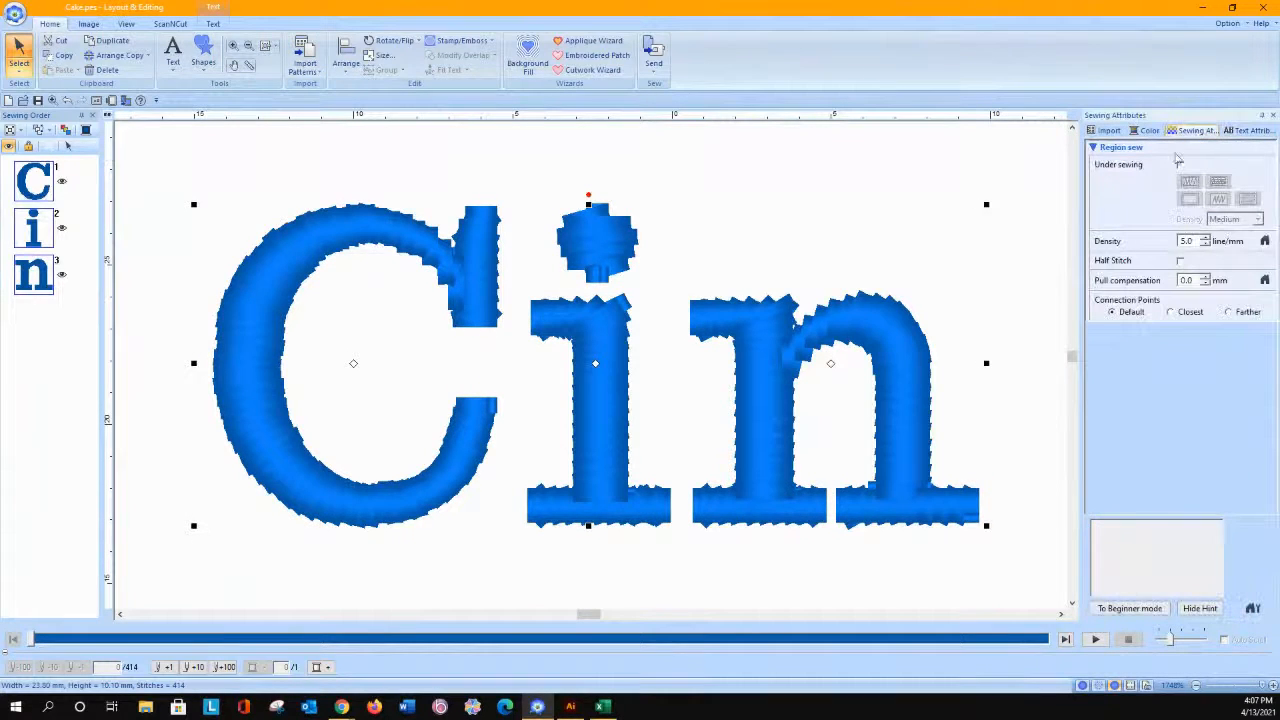
{"action": "left_click", "coordinate": [1205, 239]}
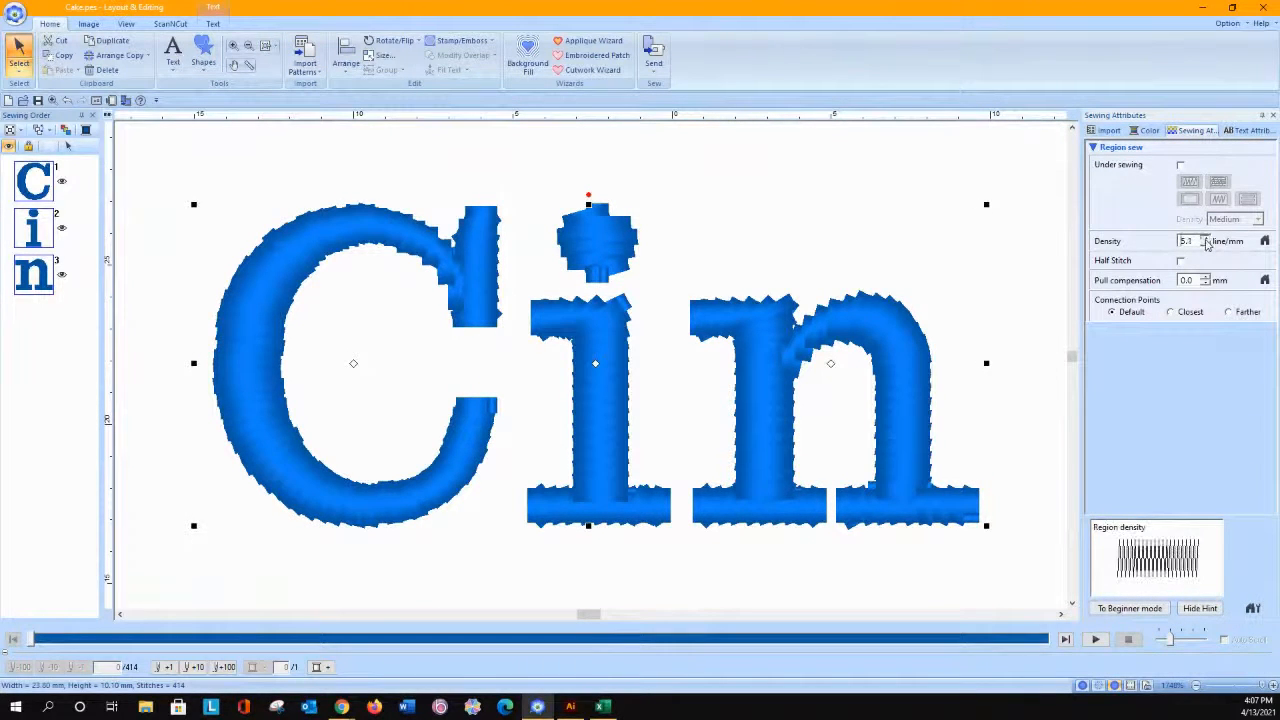
{"action": "left_click_drag", "start_coordinate": [1205, 239], "coordinate": [1205, 240]}
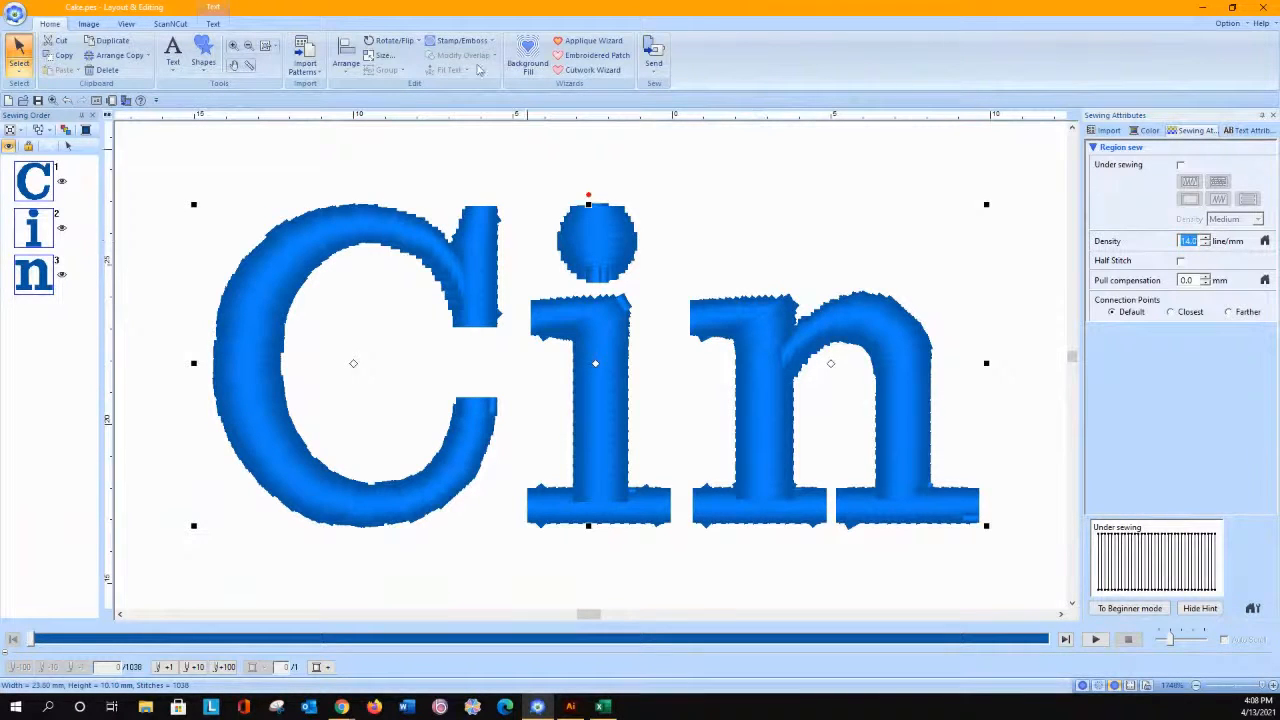
Step: Draw a small straight manual punch block across the upper serif of the C
{"action": "left_click", "coordinate": [206, 68]}
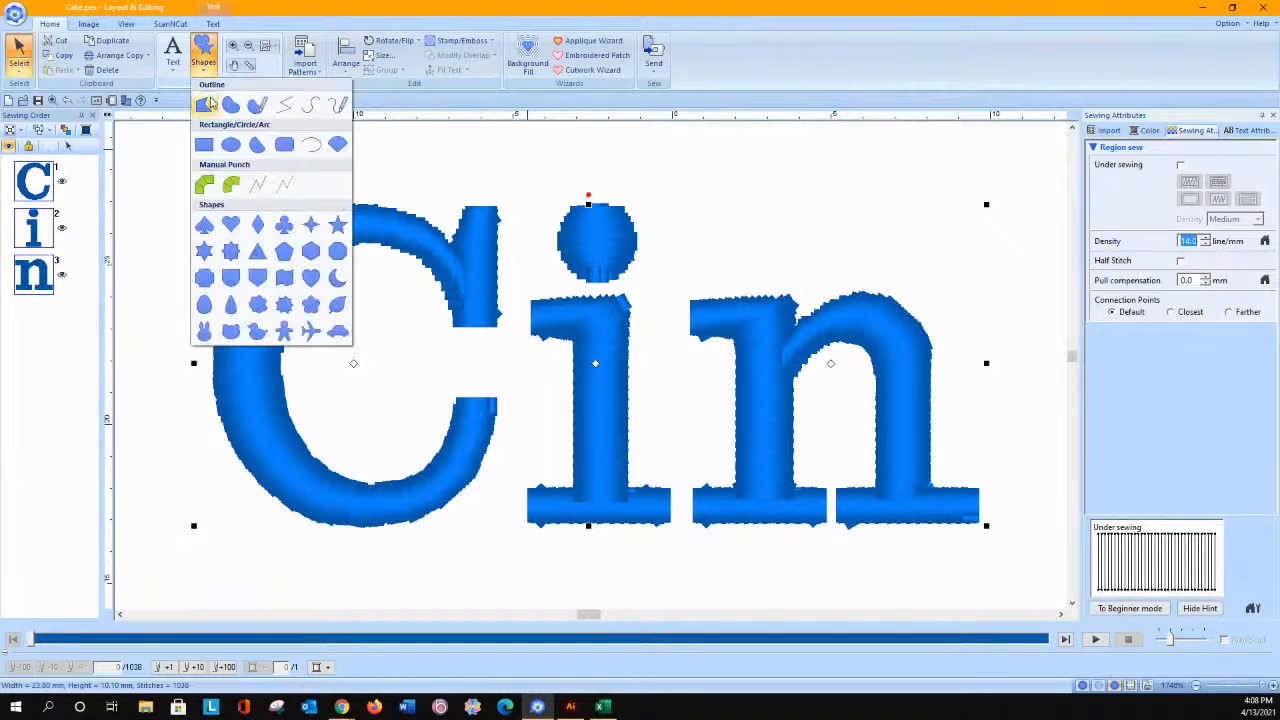
{"action": "left_click", "coordinate": [204, 186]}
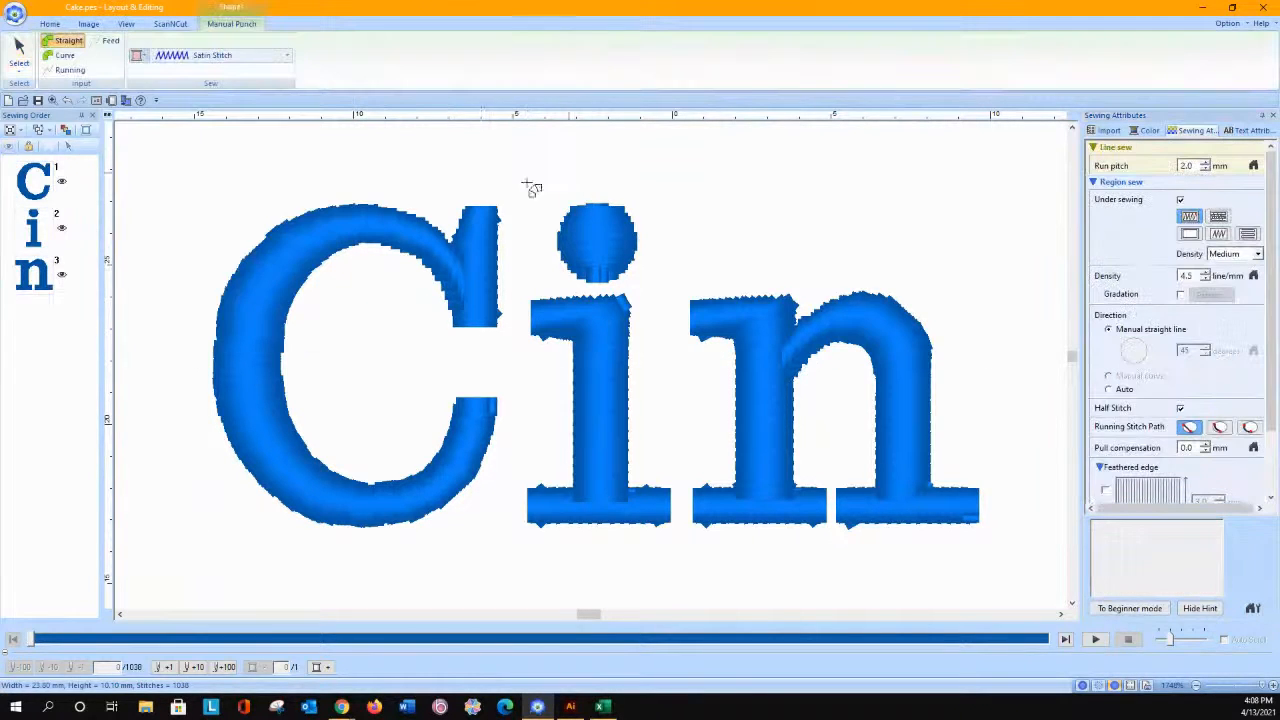
{"action": "left_click", "coordinate": [465, 212]}
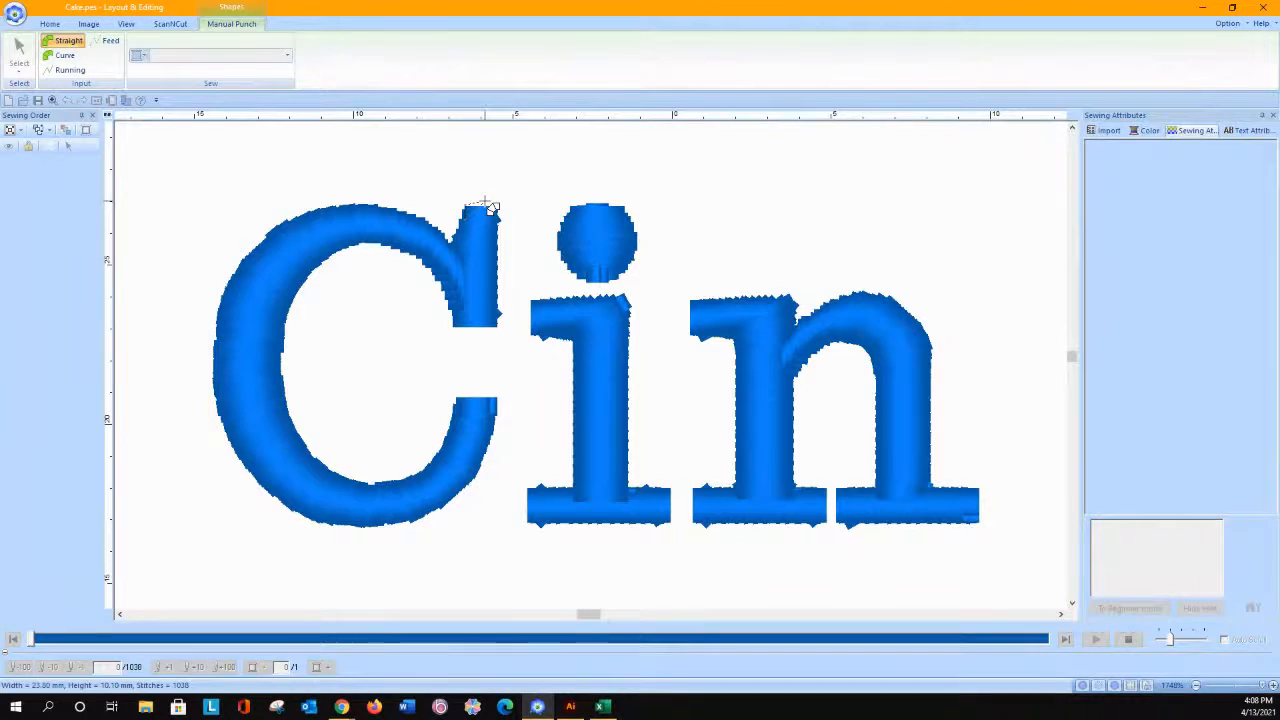
{"action": "right_click", "coordinate": [465, 226]}
{"action": "left_click", "coordinate": [466, 220]}
{"action": "double_click", "coordinate": [500, 217]}
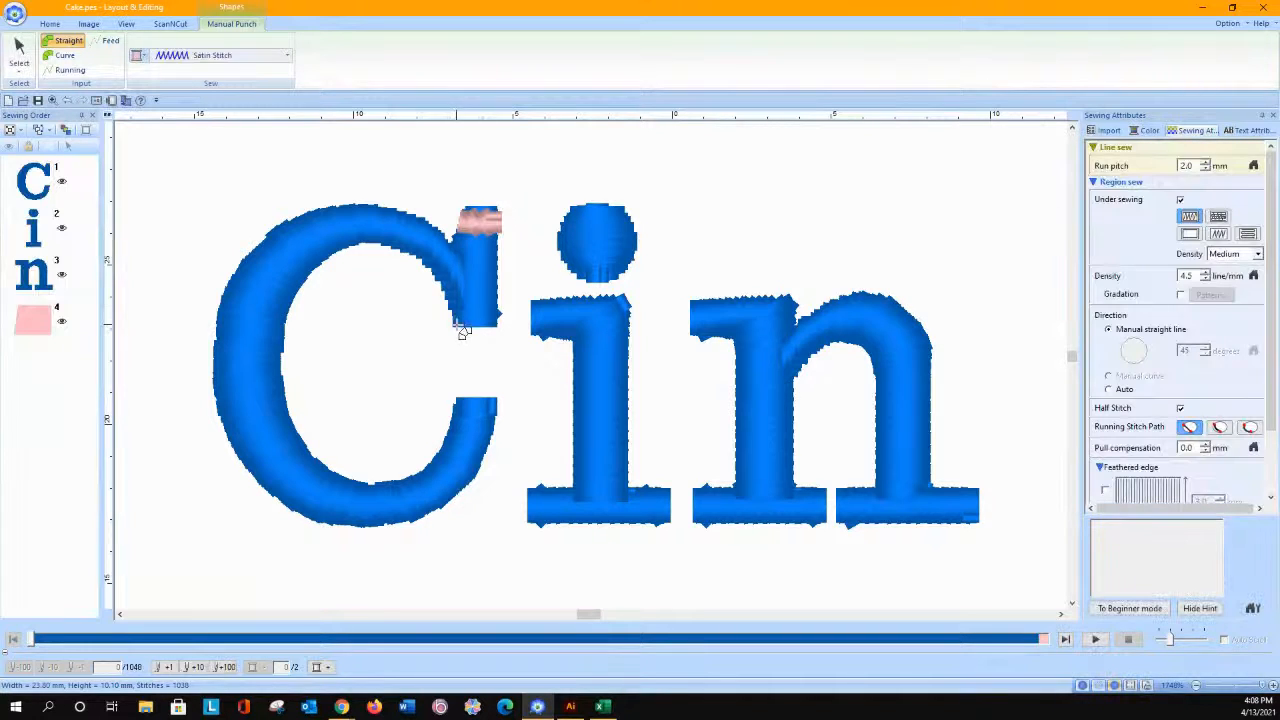
Step: Draw a second straight manual punch block across the lower terminal of the C
{"action": "left_click", "coordinate": [456, 423]}
{"action": "left_click", "coordinate": [460, 403]}
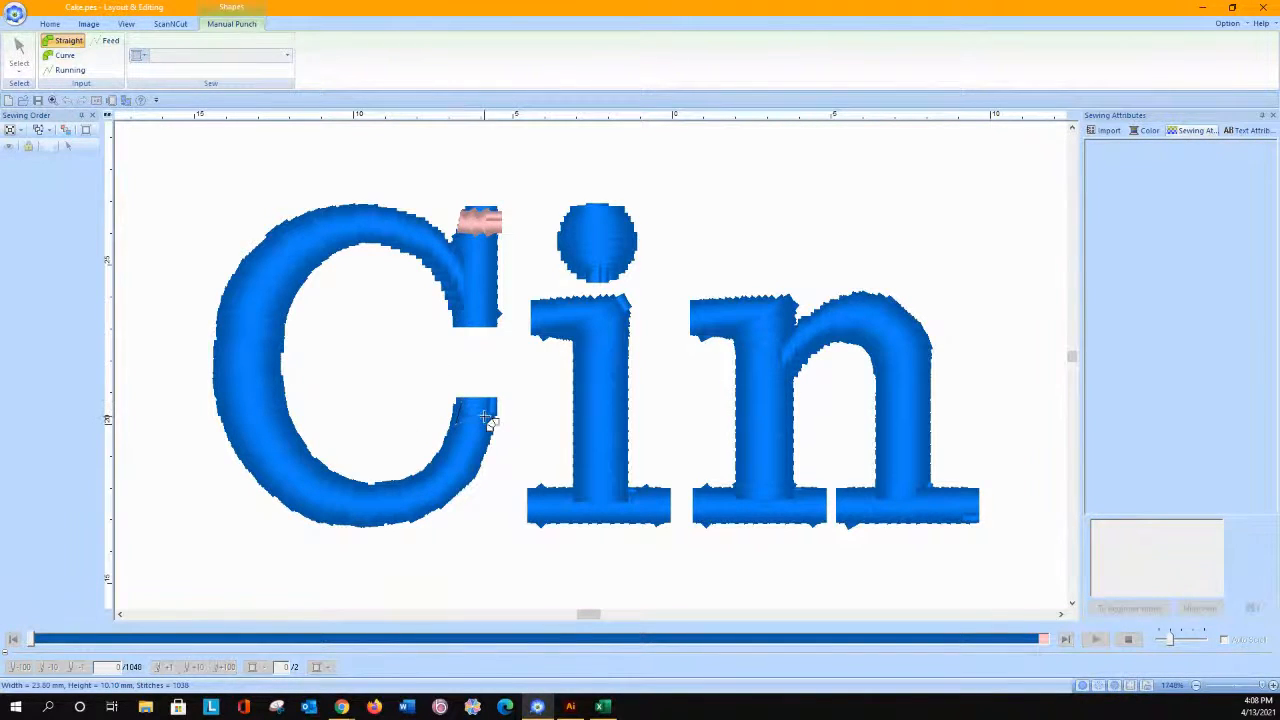
{"action": "left_click", "coordinate": [494, 424]}
{"action": "double_click", "coordinate": [498, 405]}
Step: Move both punch blocks ahead of the C in the sewing order so they sew first
{"action": "left_click_drag", "start_coordinate": [58, 316], "coordinate": [35, 160]}
{"action": "left_click_drag", "start_coordinate": [33, 368], "coordinate": [33, 212]}
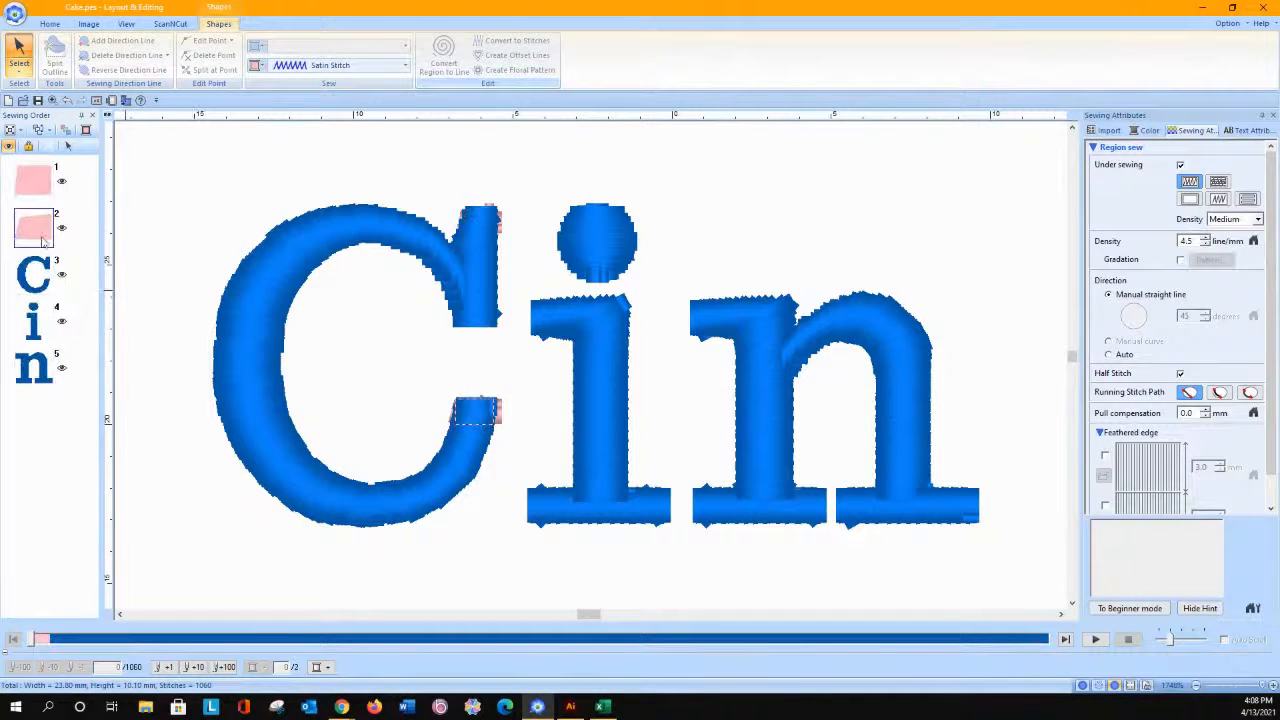
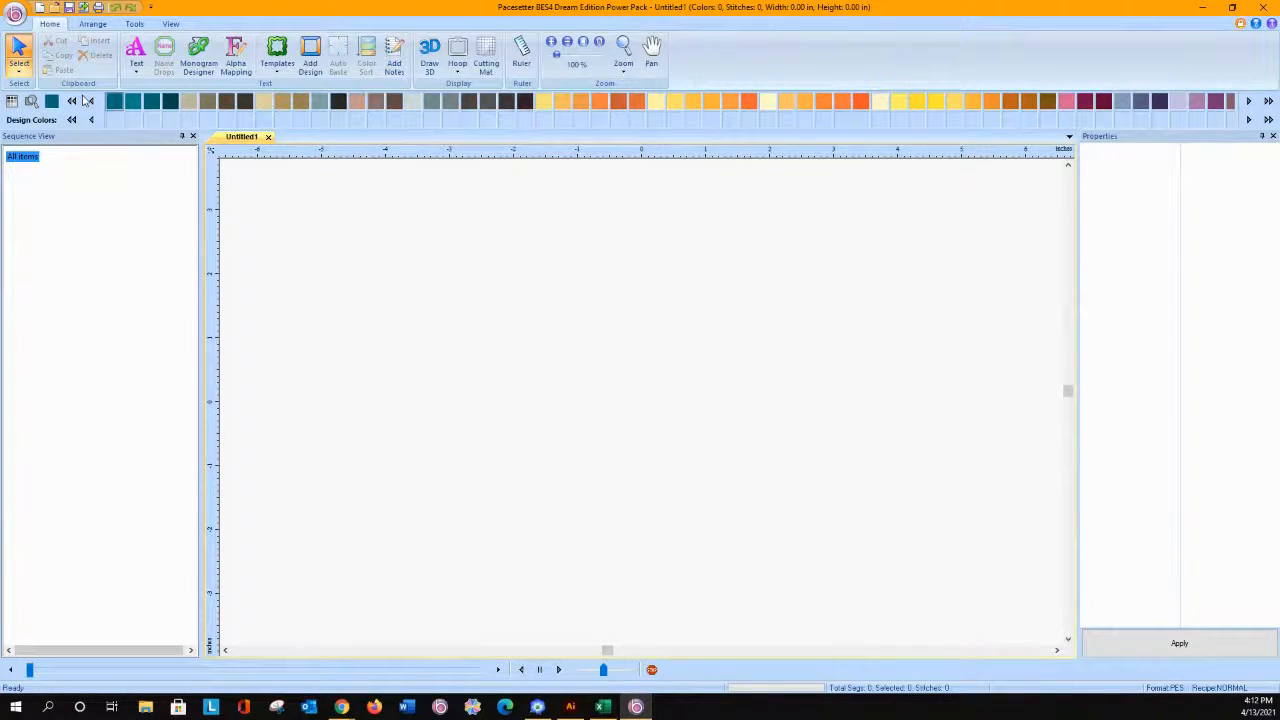
Step: Start merging a design and browse to the Floral3 folder in the PE-DESIGN 11 Design Library, under Brother in Program Files (x86) on drive C
{"action": "left_click", "coordinate": [16, 14]}
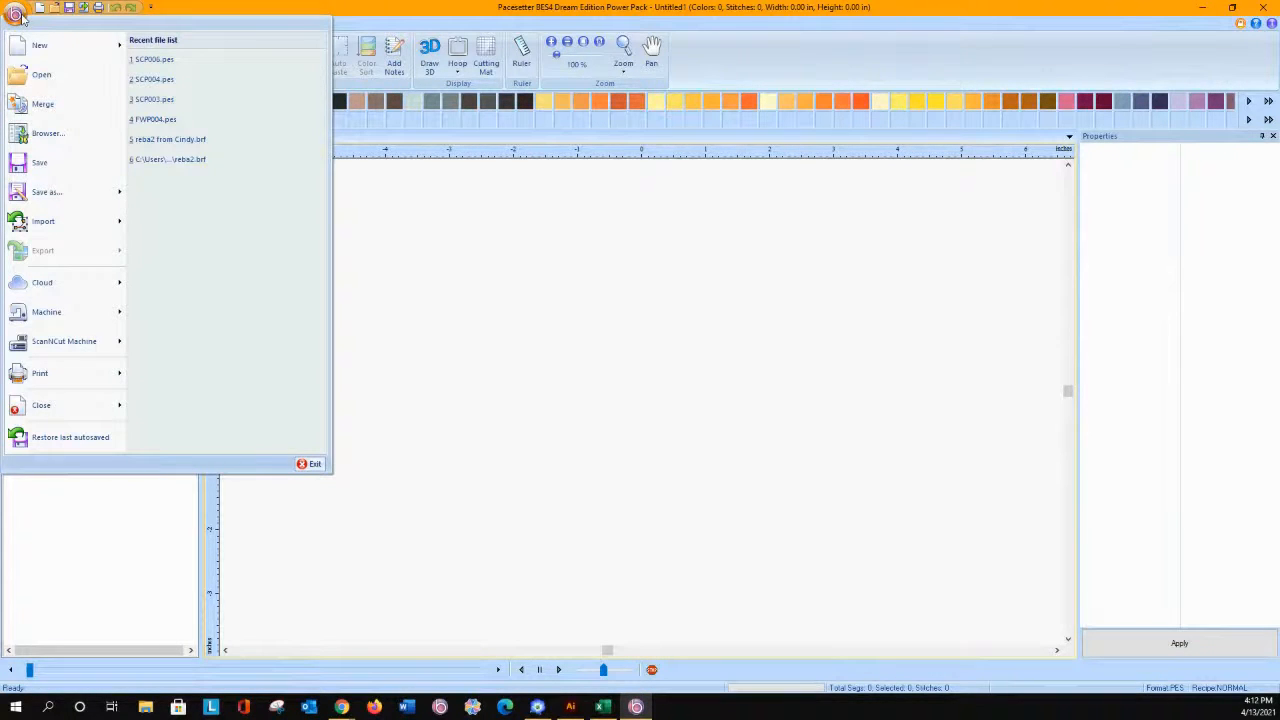
{"action": "left_click", "coordinate": [43, 105]}
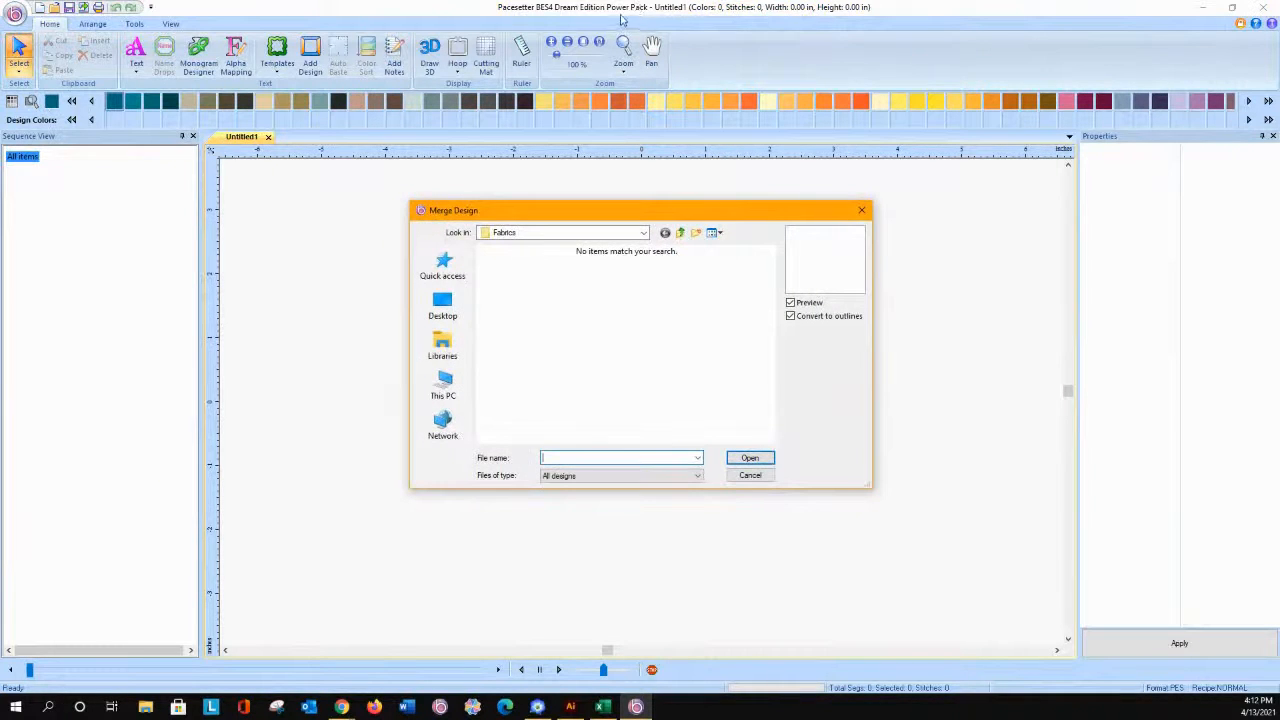
{"action": "left_click", "coordinate": [444, 392]}
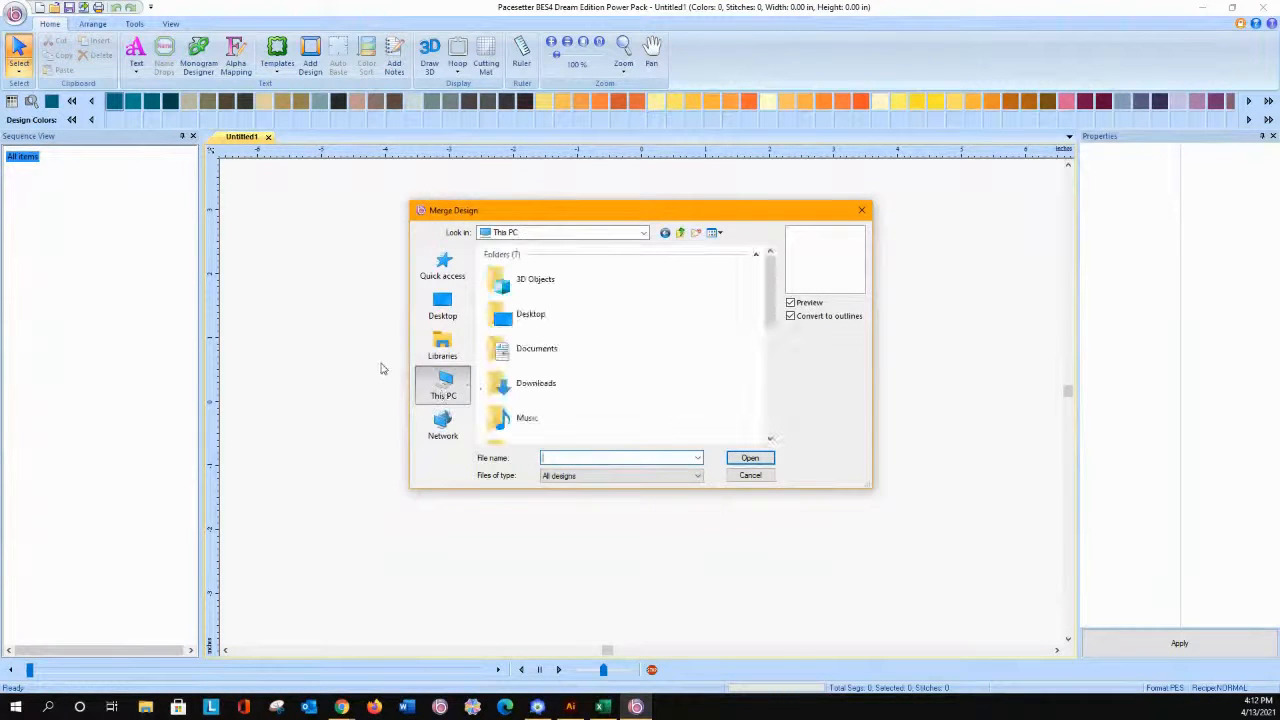
{"action": "scroll", "coordinate": [558, 357], "scroll_direction": "down", "scroll_amount": 3}
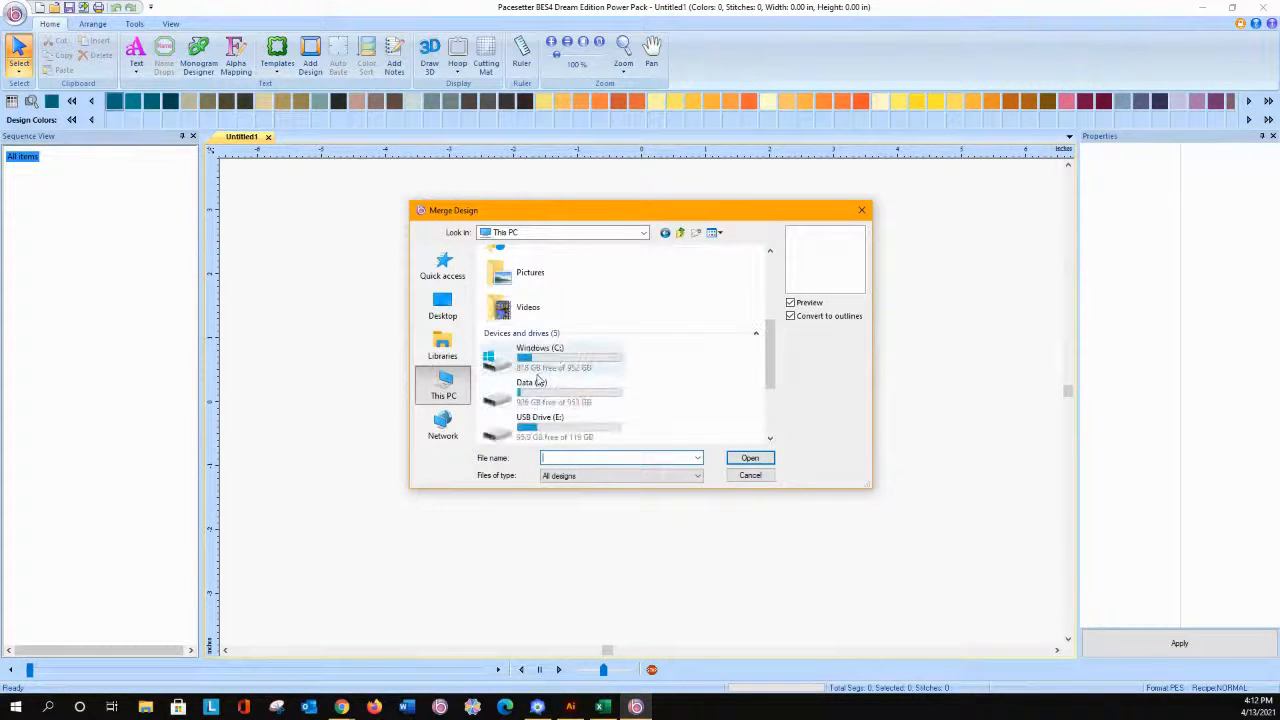
{"action": "double_click", "coordinate": [540, 365]}
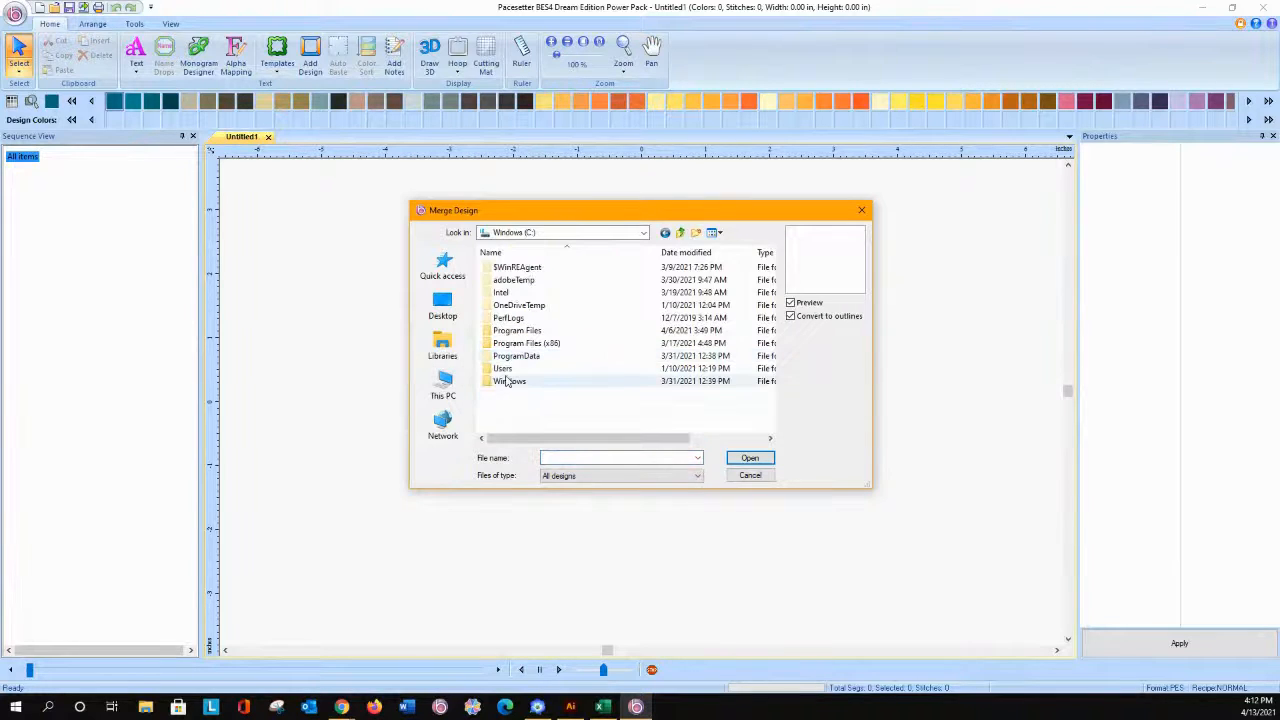
{"action": "double_click", "coordinate": [519, 344]}
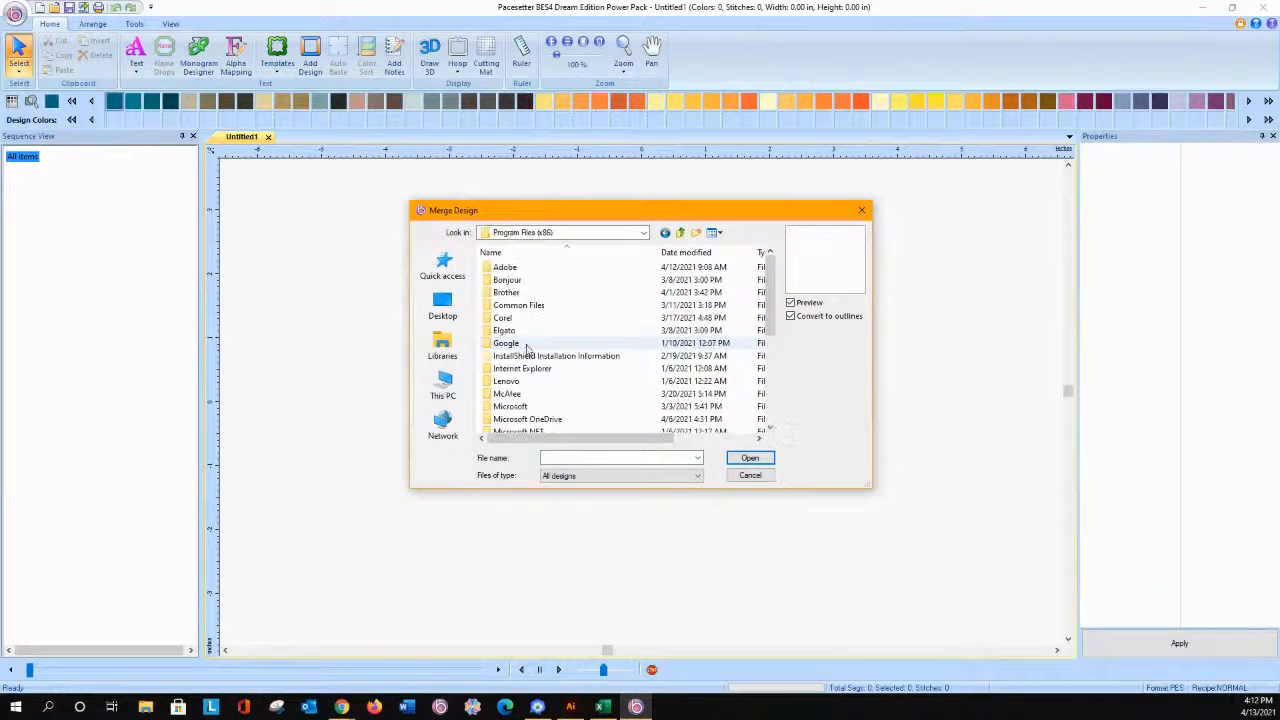
{"action": "double_click", "coordinate": [528, 294]}
{"action": "double_click", "coordinate": [528, 293]}
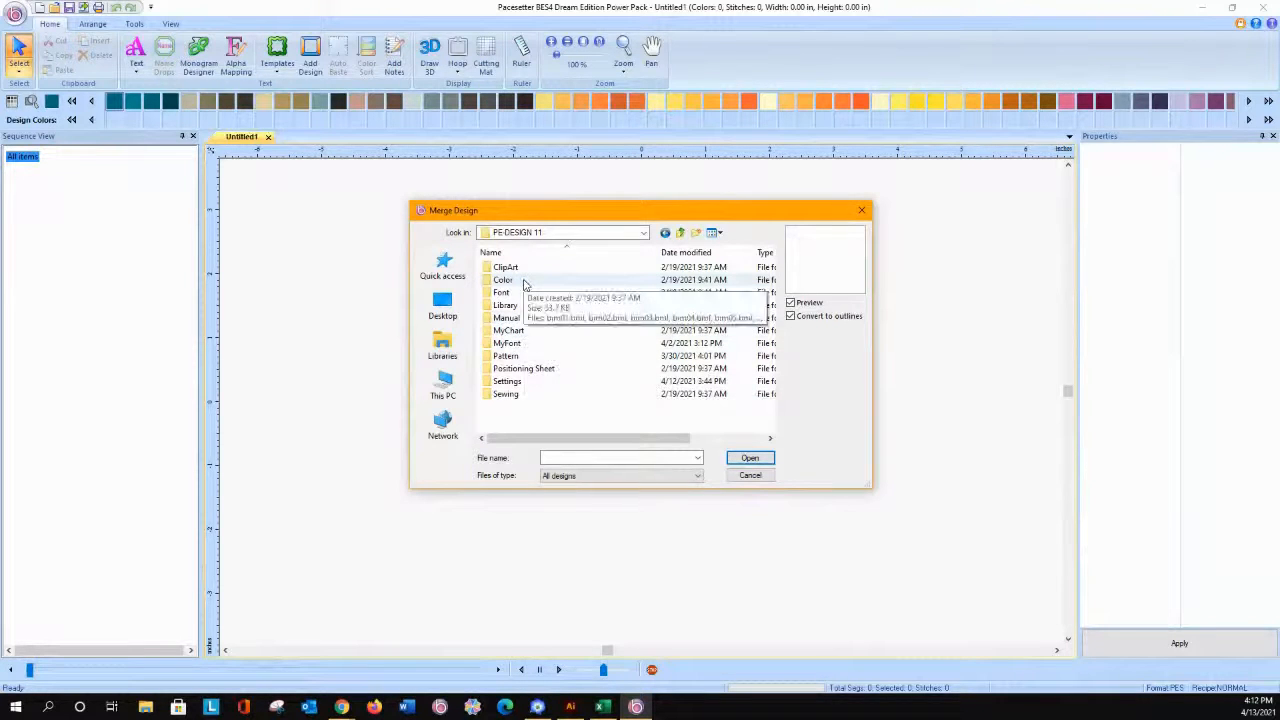
{"action": "double_click", "coordinate": [507, 305]}
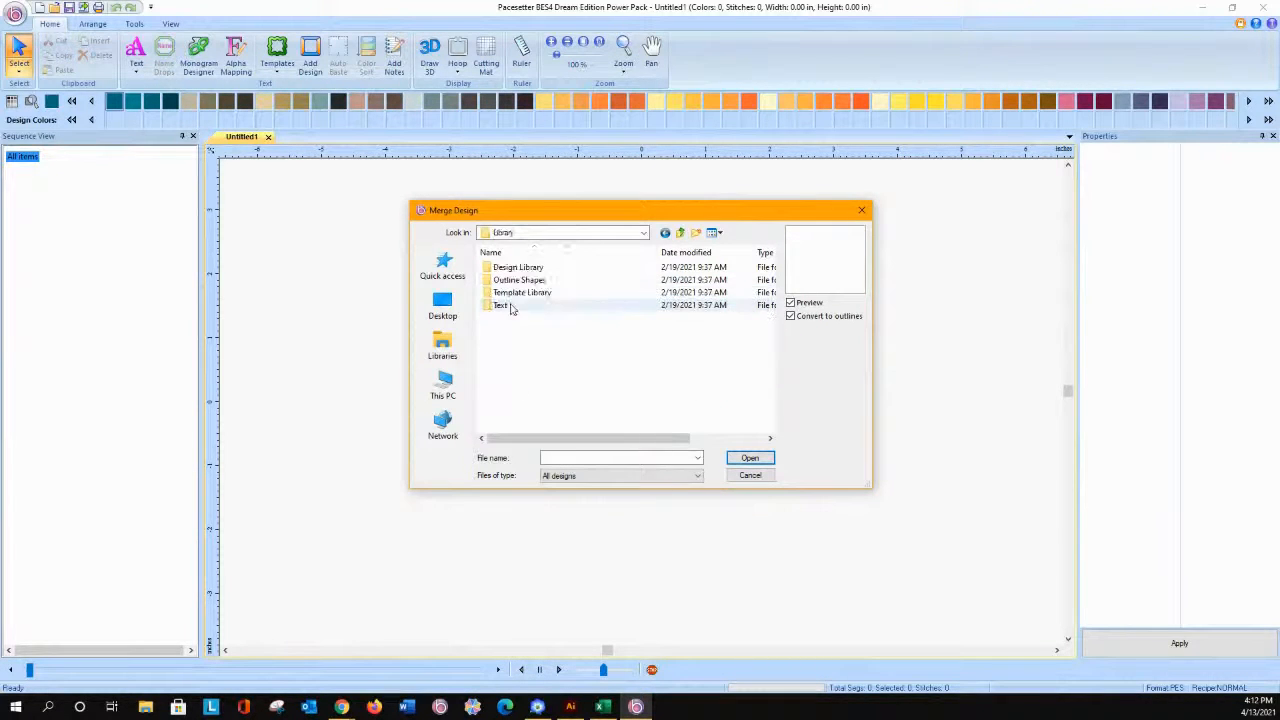
{"action": "double_click", "coordinate": [524, 269]}
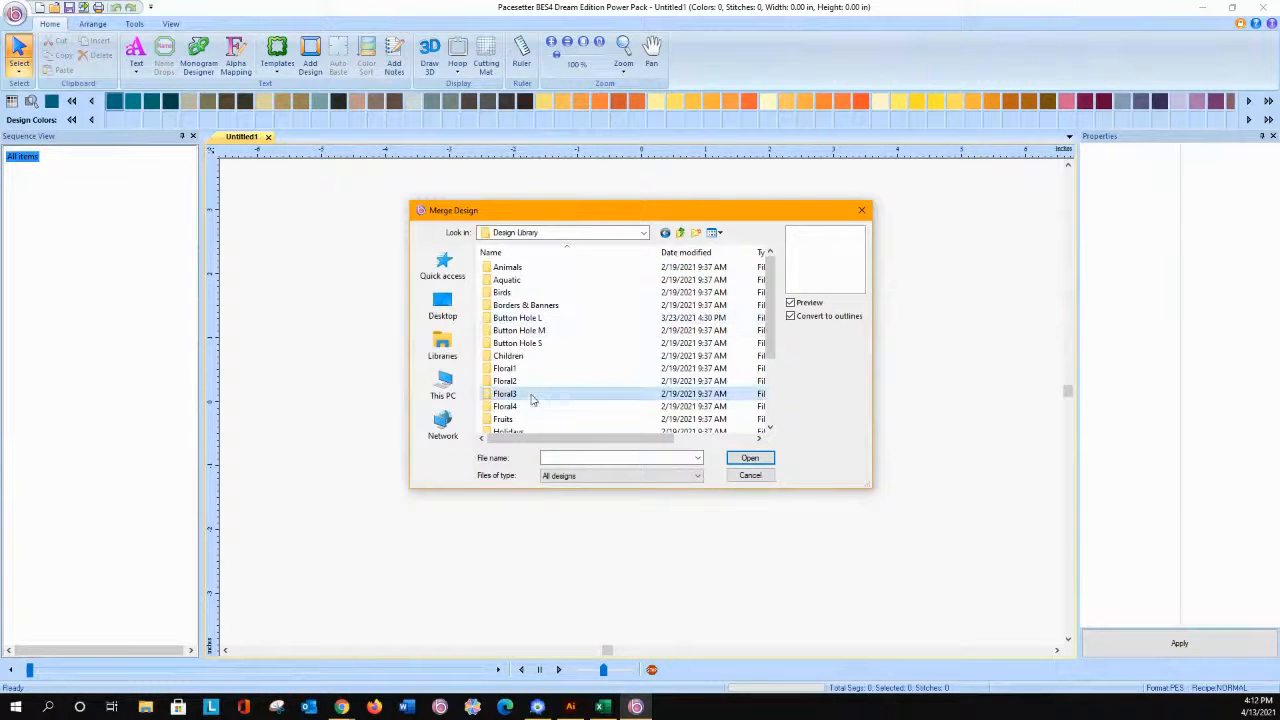
{"action": "left_click", "coordinate": [750, 458]}
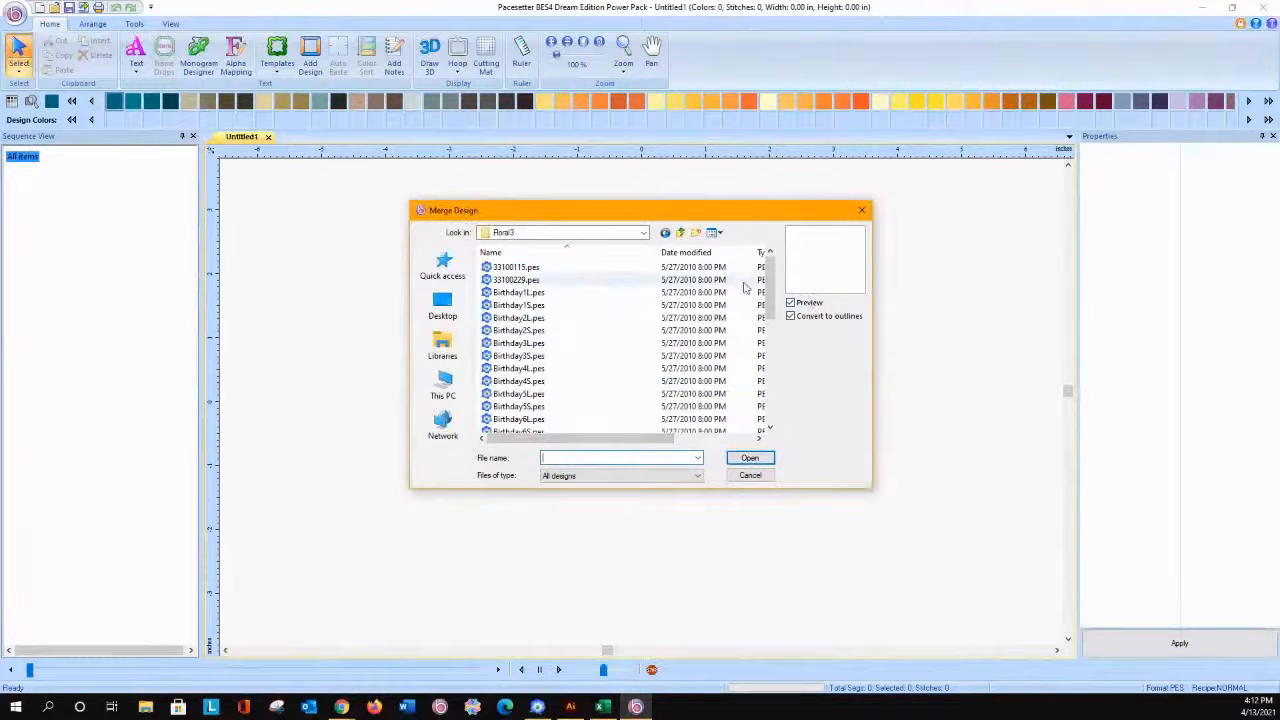
Step: Show the folder's designs as large thumbnails and merge Birthday1L.pes, converted to outlines, into the empty workspace
{"action": "left_click", "coordinate": [717, 233]}
{"action": "left_click", "coordinate": [731, 251]}
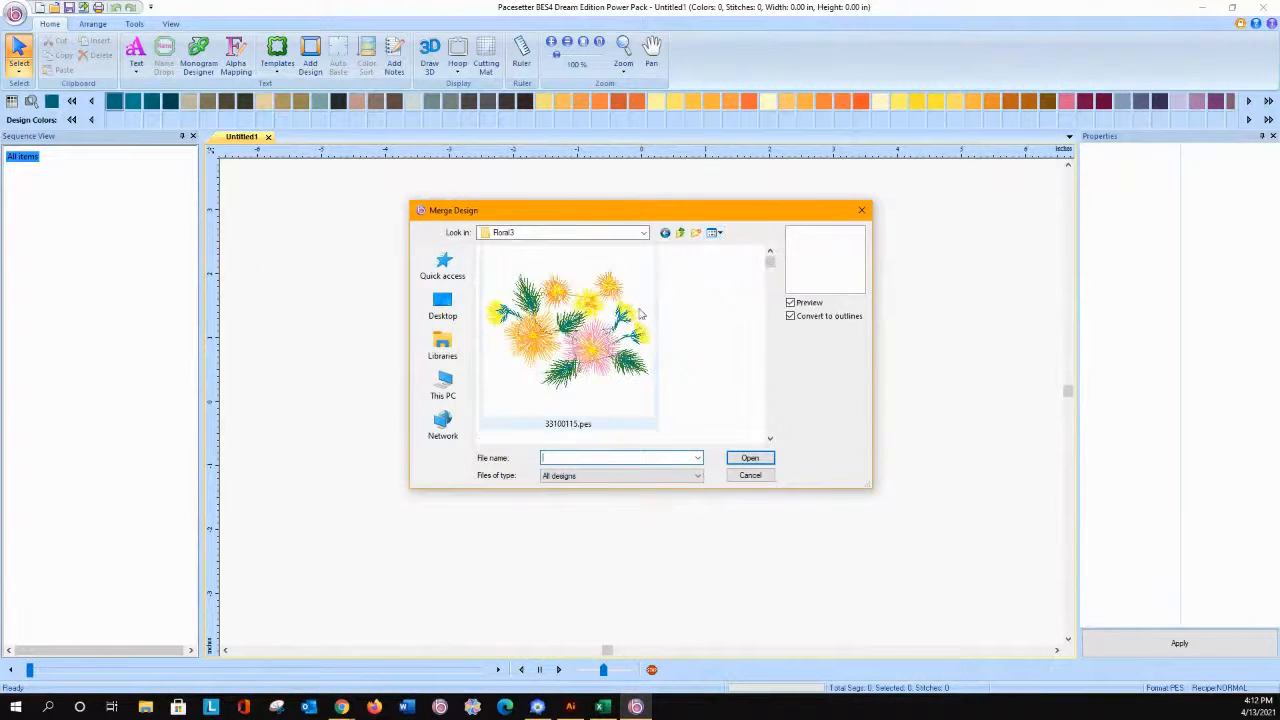
{"action": "scroll", "coordinate": [673, 407], "scroll_direction": "down", "scroll_amount": 1}
{"action": "scroll", "coordinate": [673, 407], "scroll_direction": "down", "scroll_amount": 1}
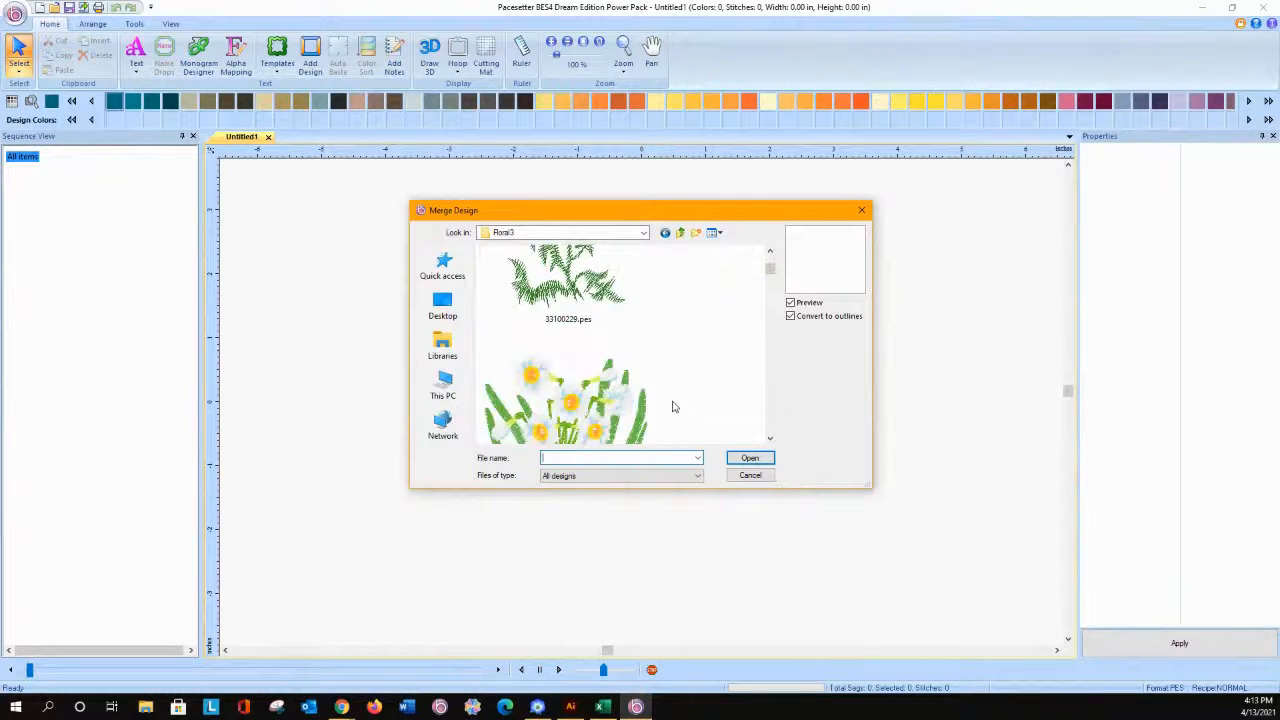
{"action": "left_click", "coordinate": [608, 331]}
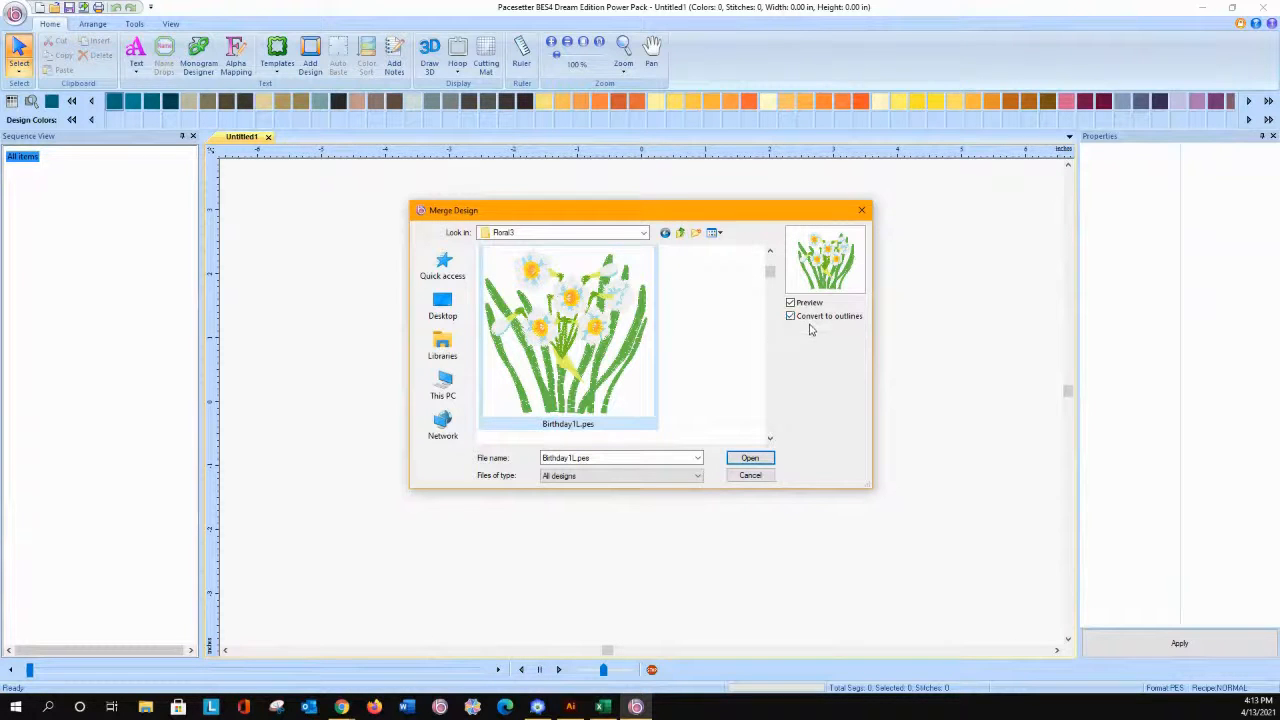
{"action": "left_click", "coordinate": [750, 459]}
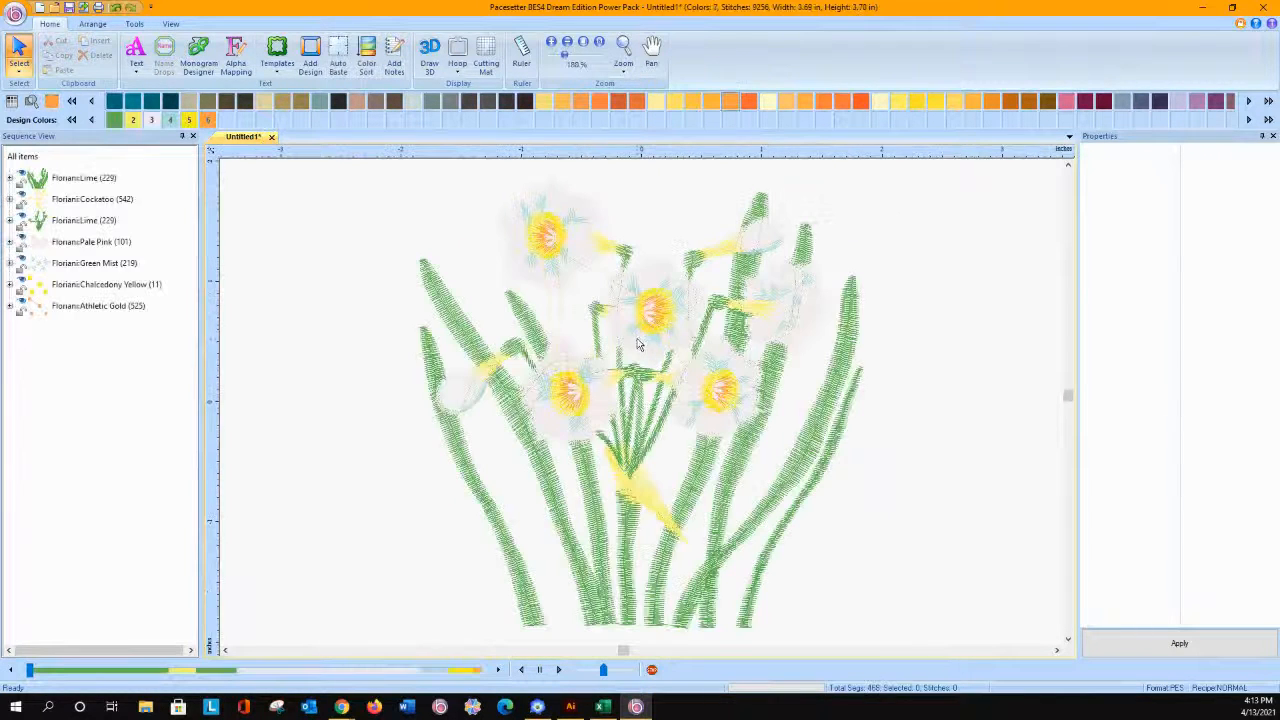
Step: Examine the fill patterns available for the first column segment in the Pale Pink colour group
{"action": "left_click", "coordinate": [9, 242]}
{"action": "left_click", "coordinate": [45, 247]}
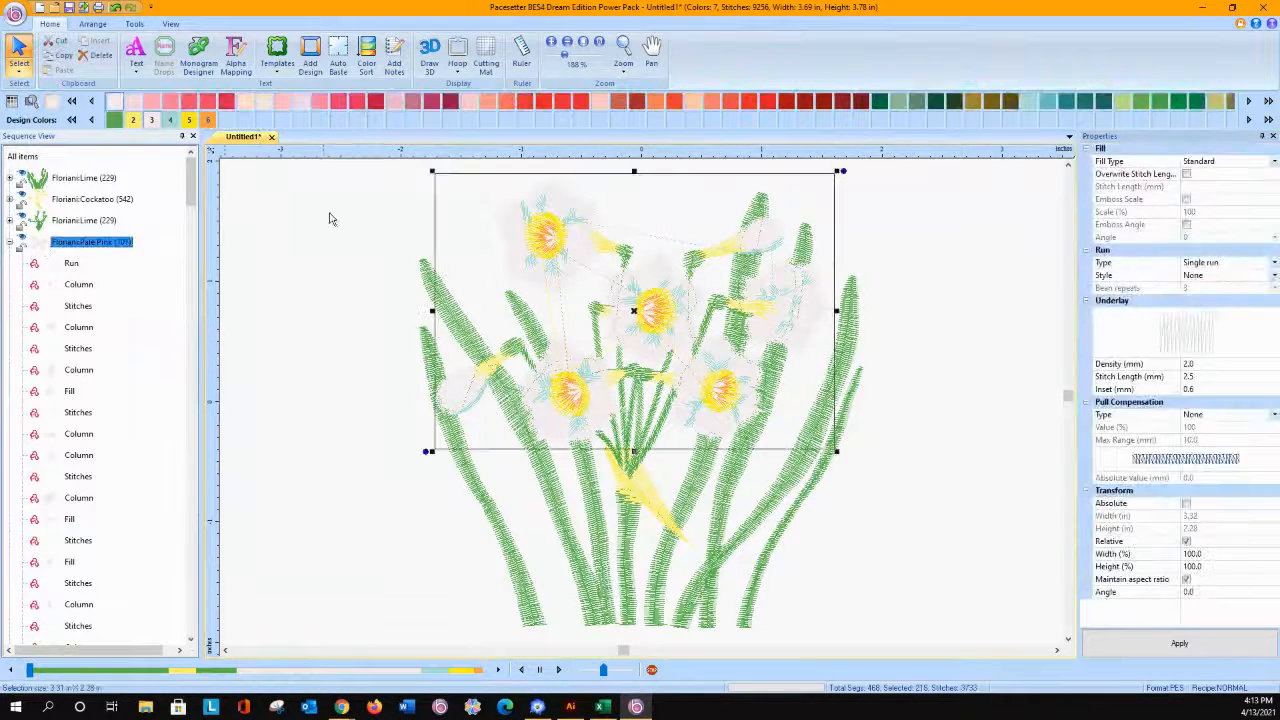
{"action": "left_click", "coordinate": [73, 288]}
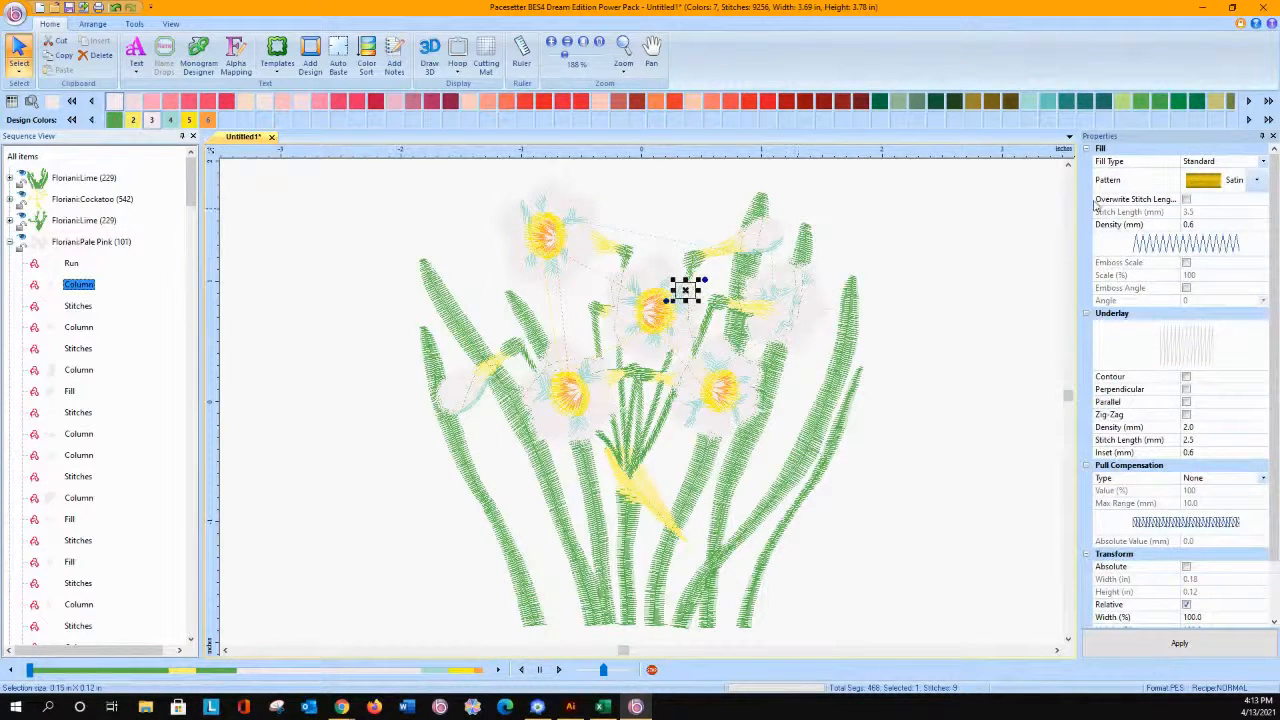
{"action": "left_click", "coordinate": [1256, 186]}
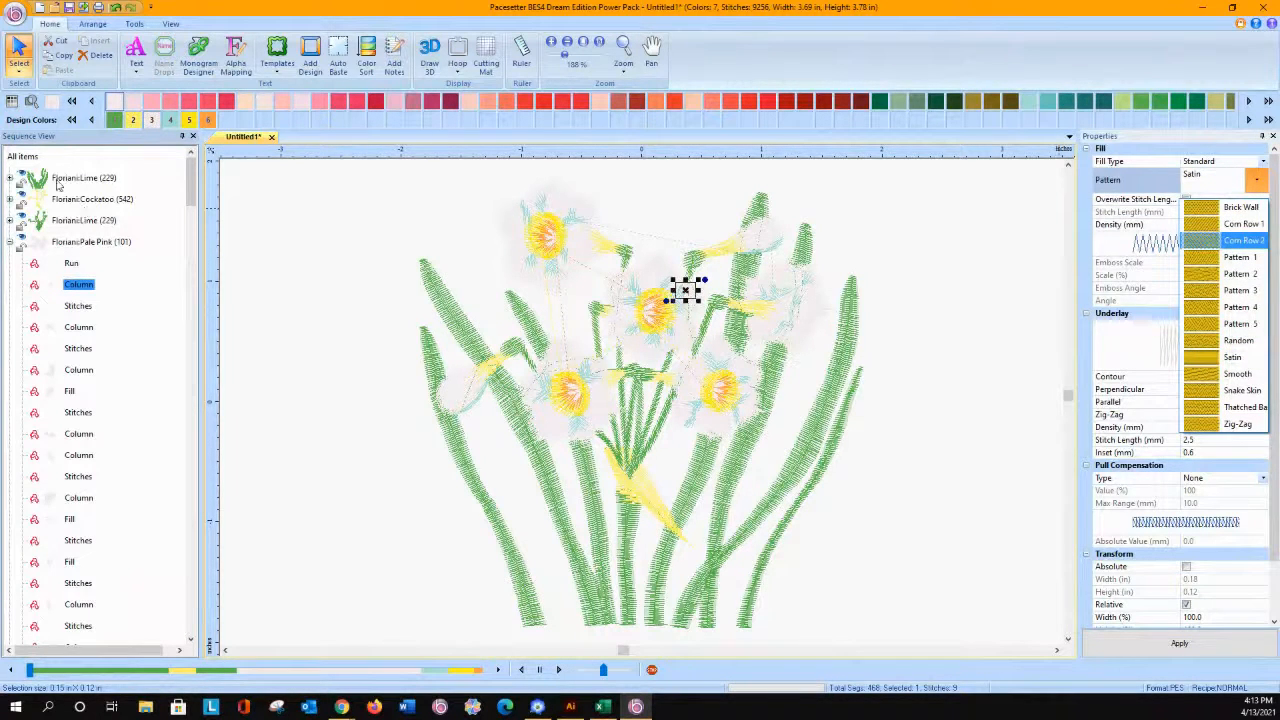
Step: Select the first column of the first Lime group and display the daffodil design in 3D
{"action": "left_click", "coordinate": [12, 181]}
{"action": "left_click", "coordinate": [10, 179]}
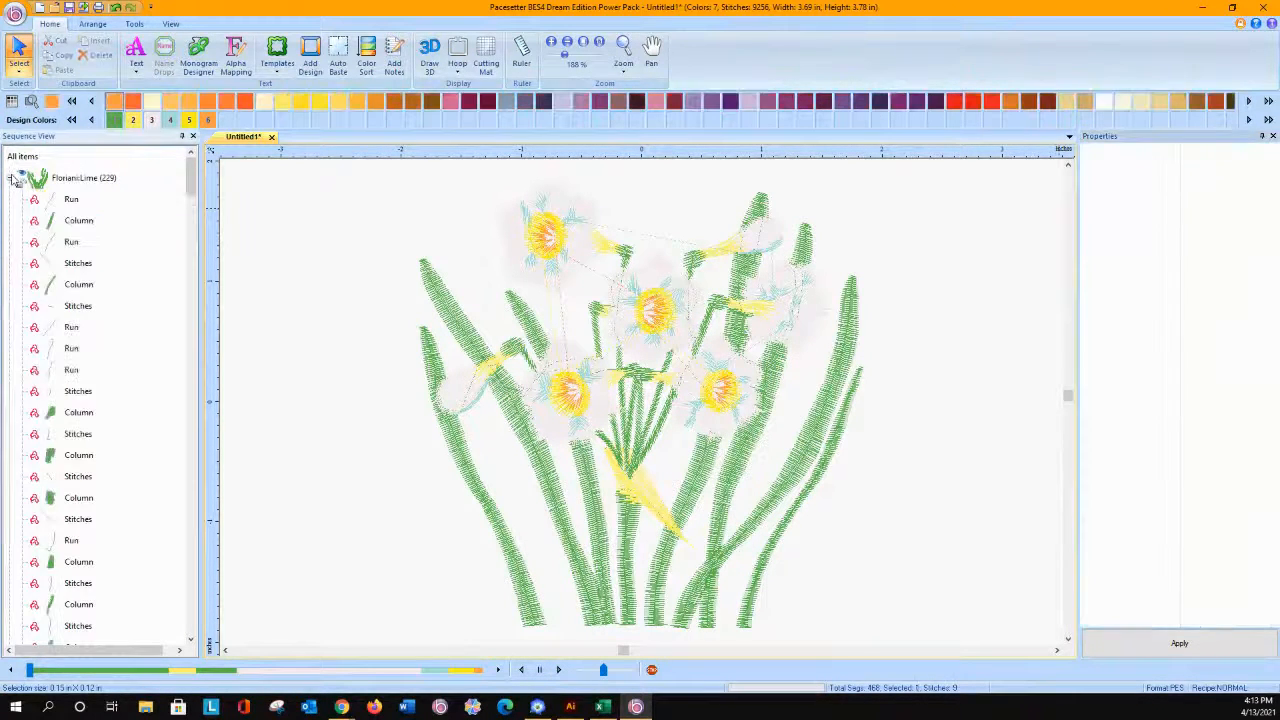
{"action": "left_click", "coordinate": [60, 222]}
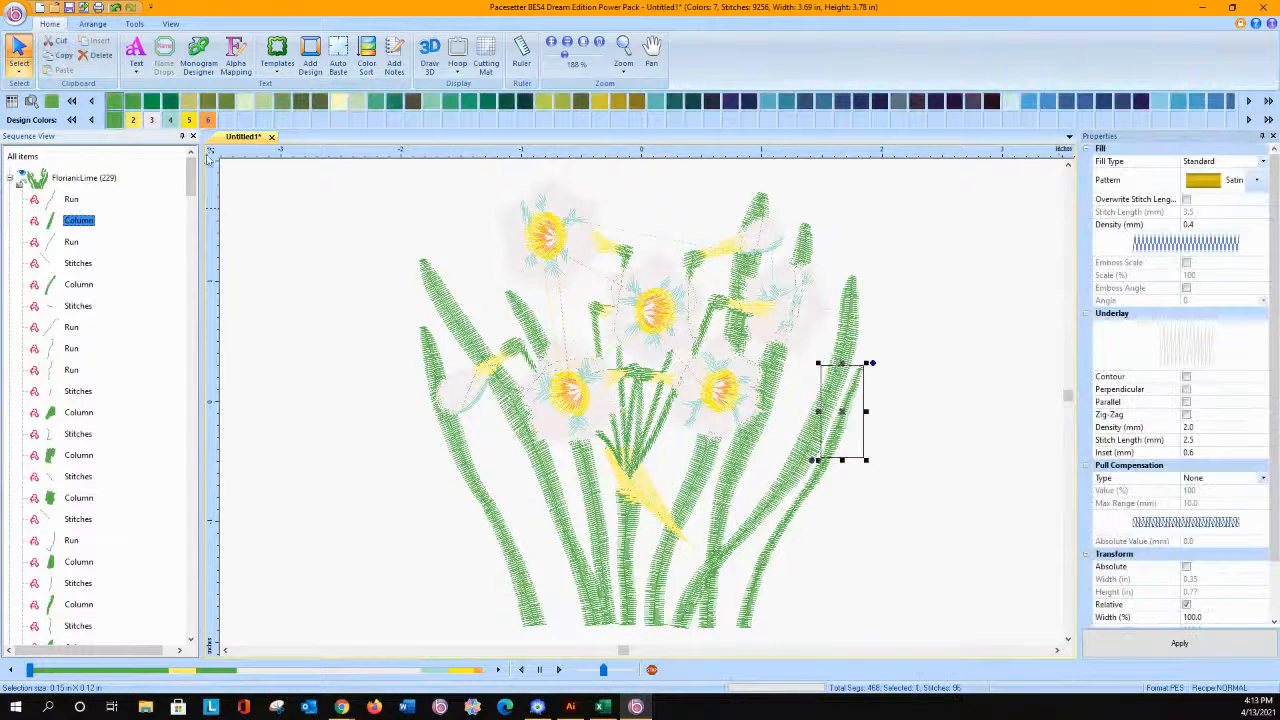
{"action": "left_click", "coordinate": [429, 52]}
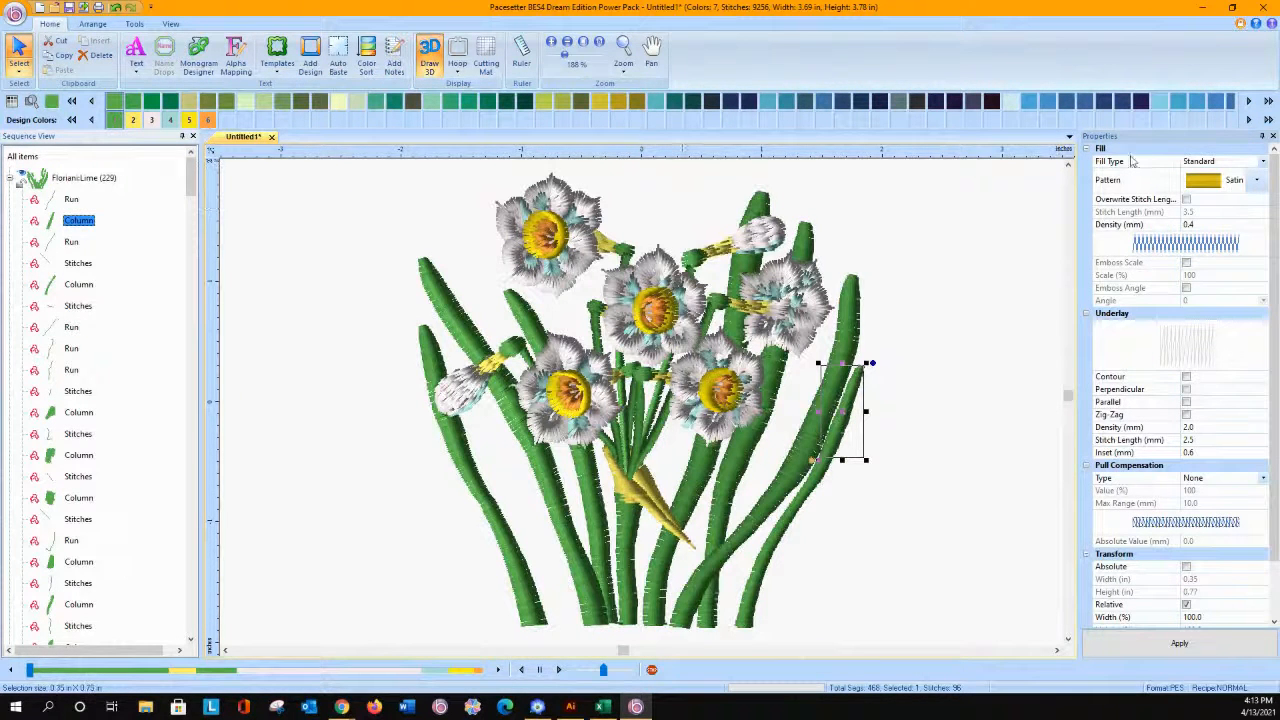
Step: Apply the Pattern 2 fill to the first Lime column, the upper part of the rightmost thin leaf
{"action": "left_click", "coordinate": [1260, 181]}
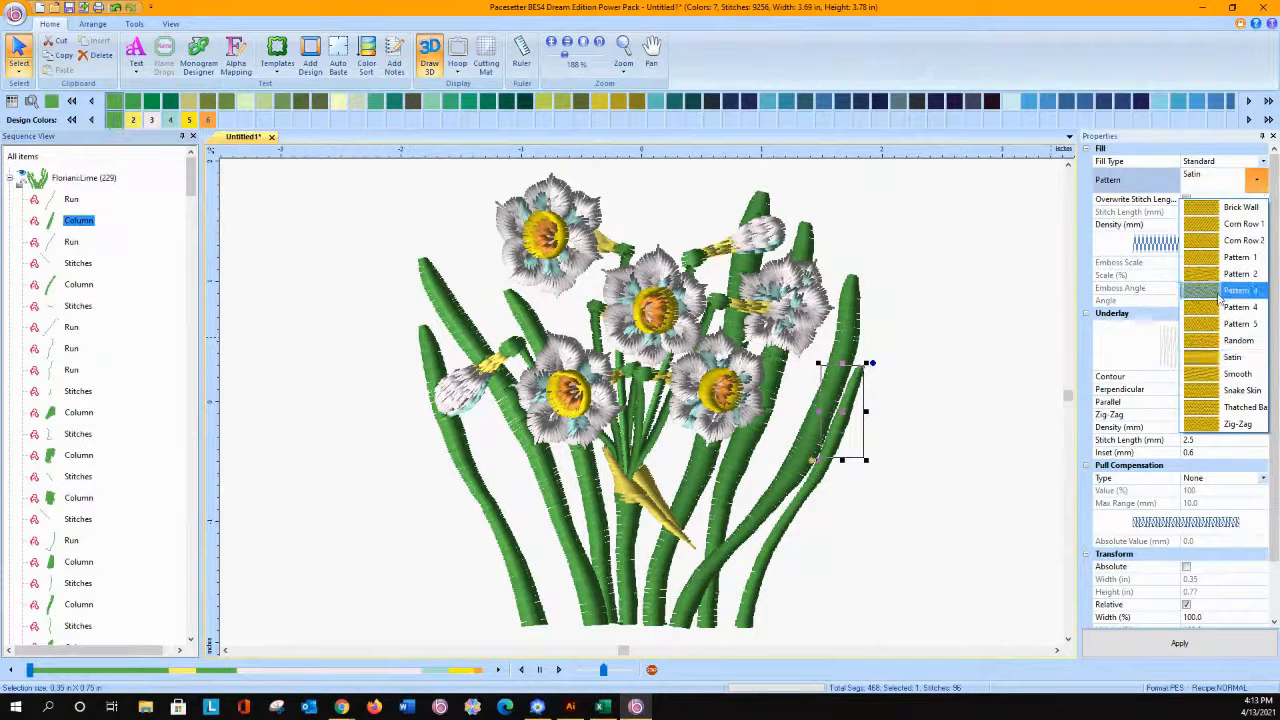
{"action": "left_click", "coordinate": [1222, 290]}
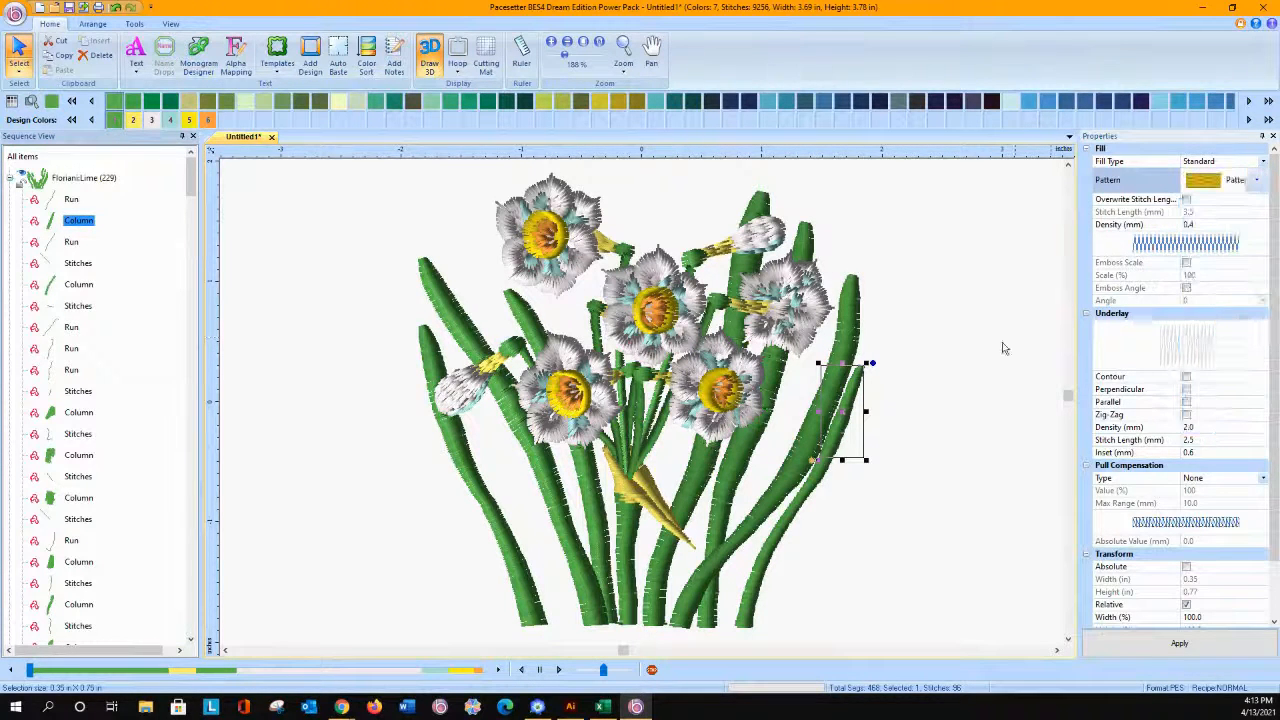
{"action": "left_click", "coordinate": [1150, 643]}
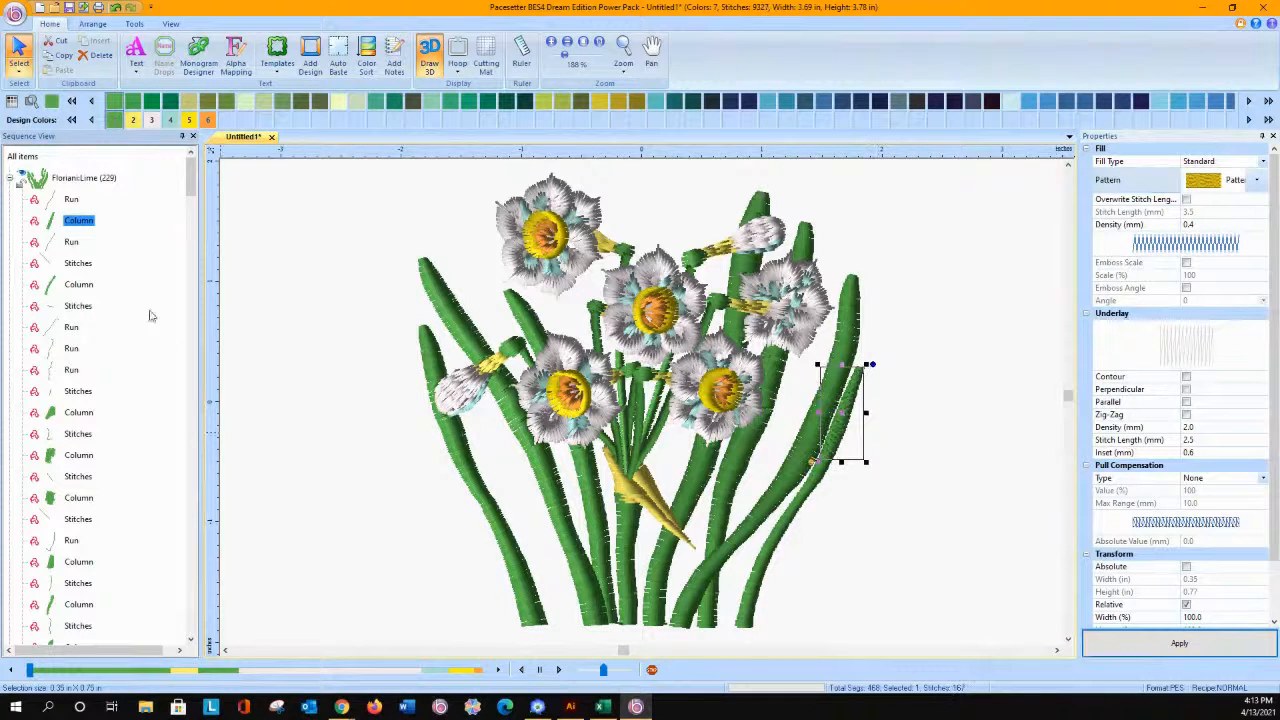
Step: Apply the Thatched Basket fill pattern to the second Lime column, the lower part of the rightmost thin leaf
{"action": "left_click", "coordinate": [79, 284]}
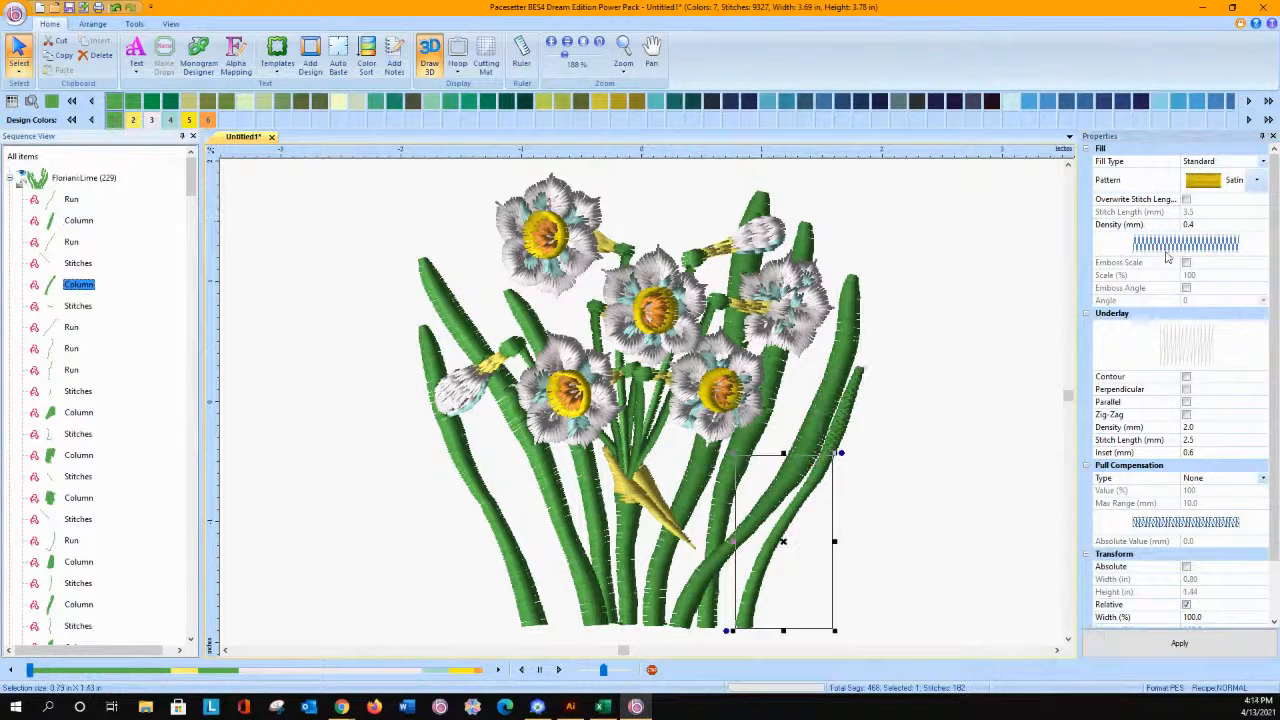
{"action": "left_click", "coordinate": [1256, 179]}
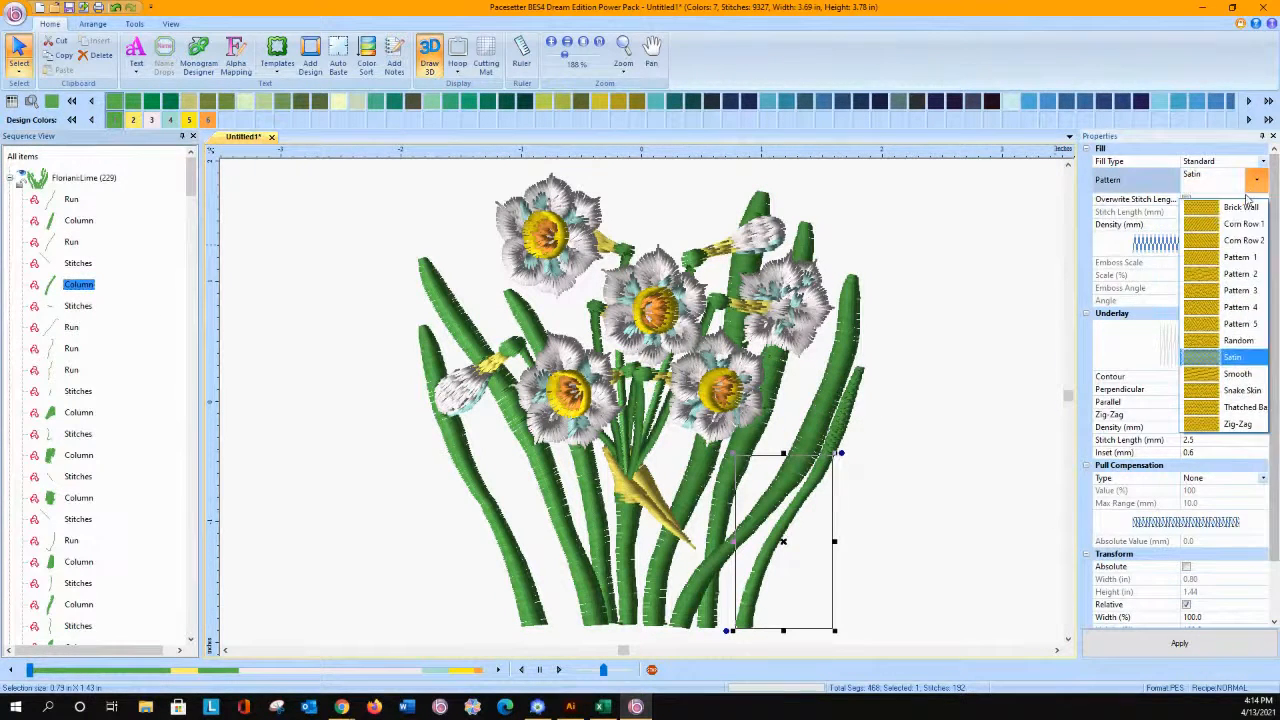
{"action": "left_click", "coordinate": [1240, 407]}
{"action": "left_click", "coordinate": [1137, 648]}
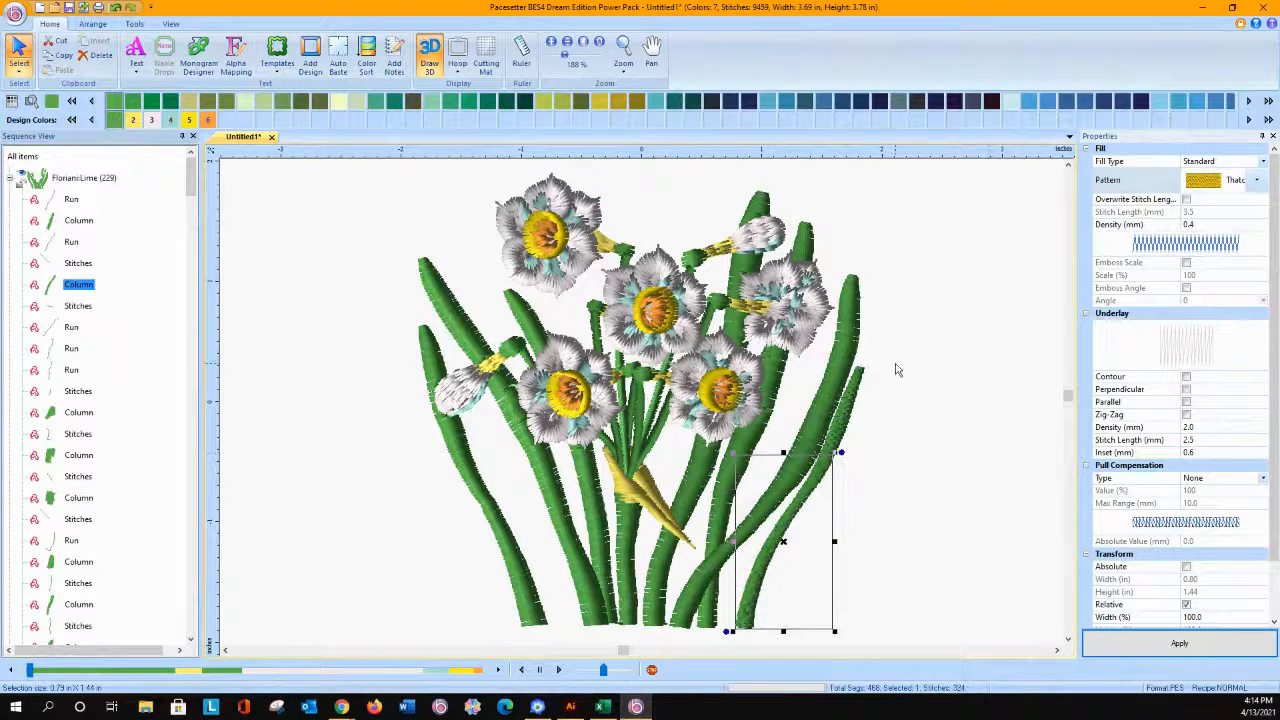
Step: Change the fill pattern of the first Lime column, the leaf's upper part, to Thatched Basket
{"action": "key", "text": "ctrl+a"}
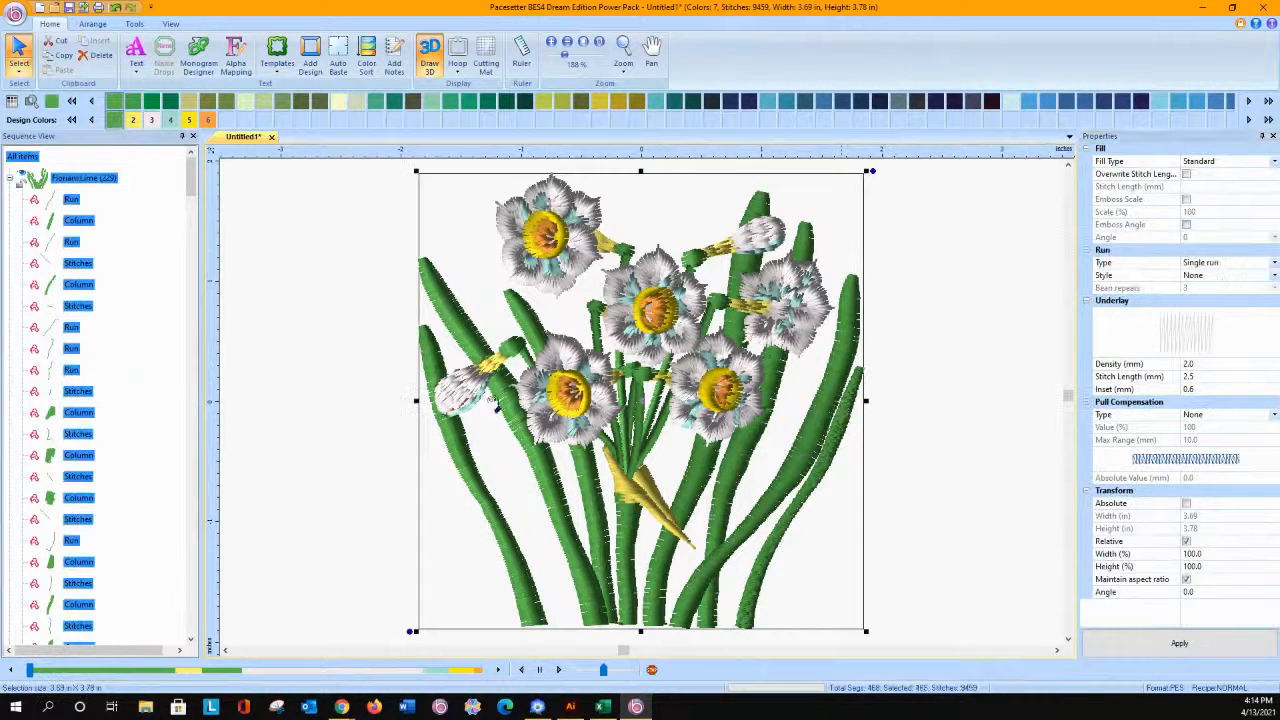
{"action": "left_click", "coordinate": [62, 222]}
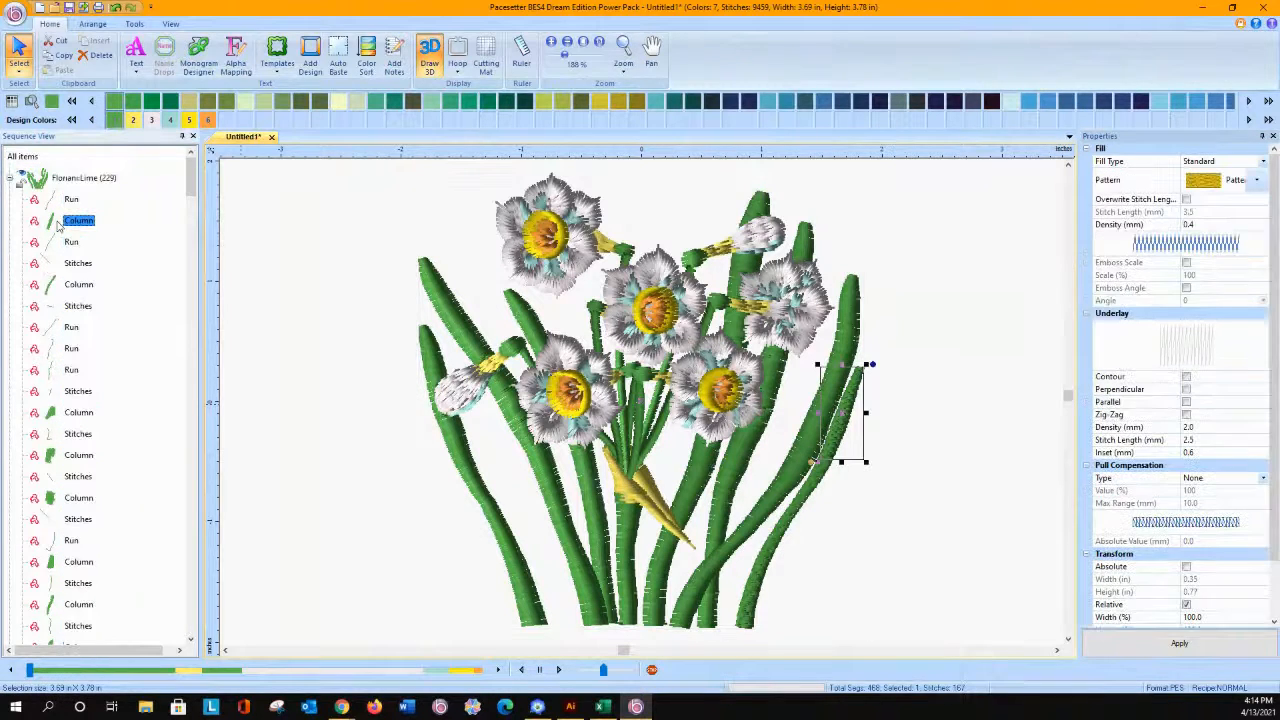
{"action": "left_click", "coordinate": [1257, 180]}
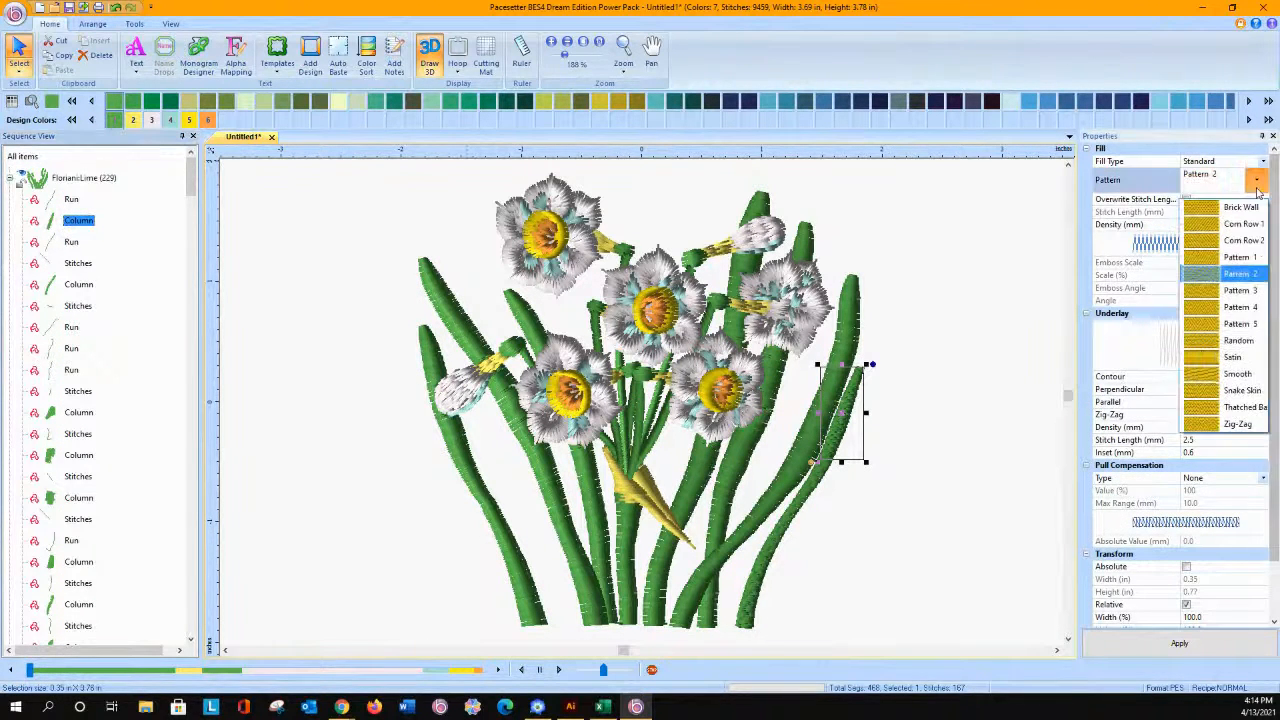
{"action": "left_click", "coordinate": [1232, 407]}
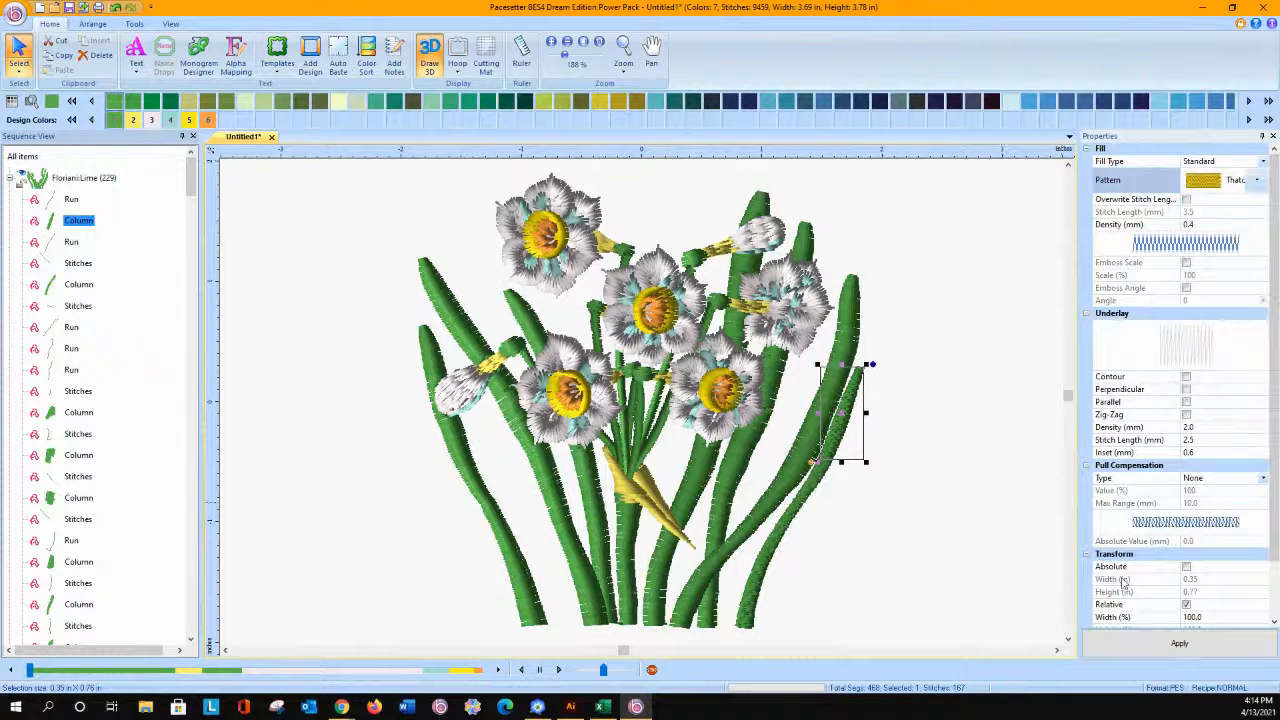
{"action": "left_click", "coordinate": [1128, 643]}
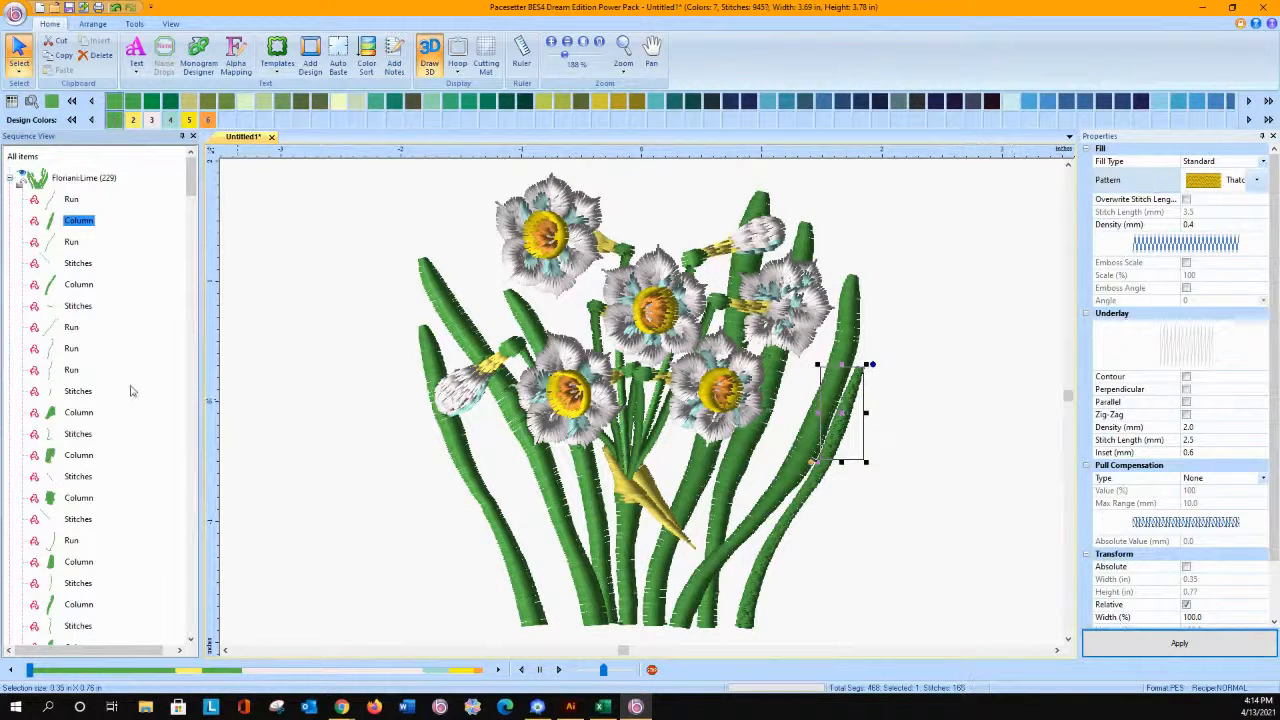
Step: Apply the Thatched Basket fill to the second Lime column, the lower part of the rightmost thin leaf, with a density of 0.6 mm
{"action": "left_click", "coordinate": [80, 284]}
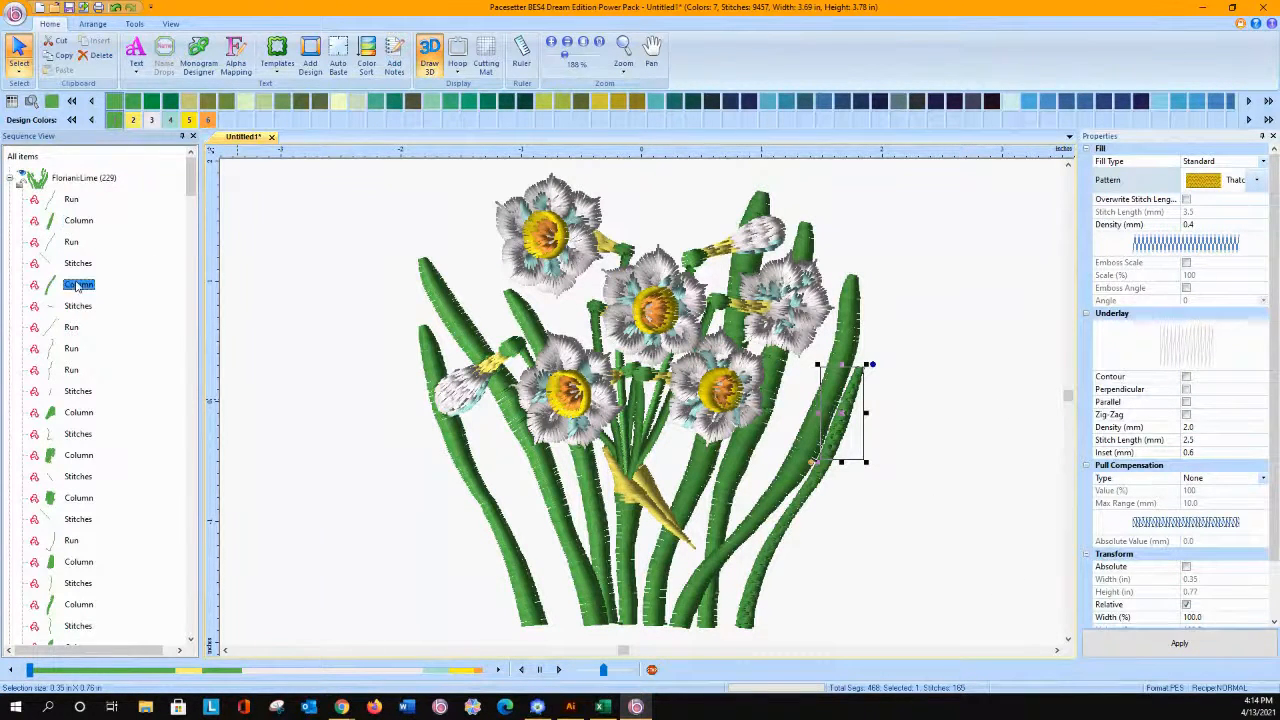
{"action": "left_click", "coordinate": [1260, 183]}
{"action": "left_click", "coordinate": [1215, 410]}
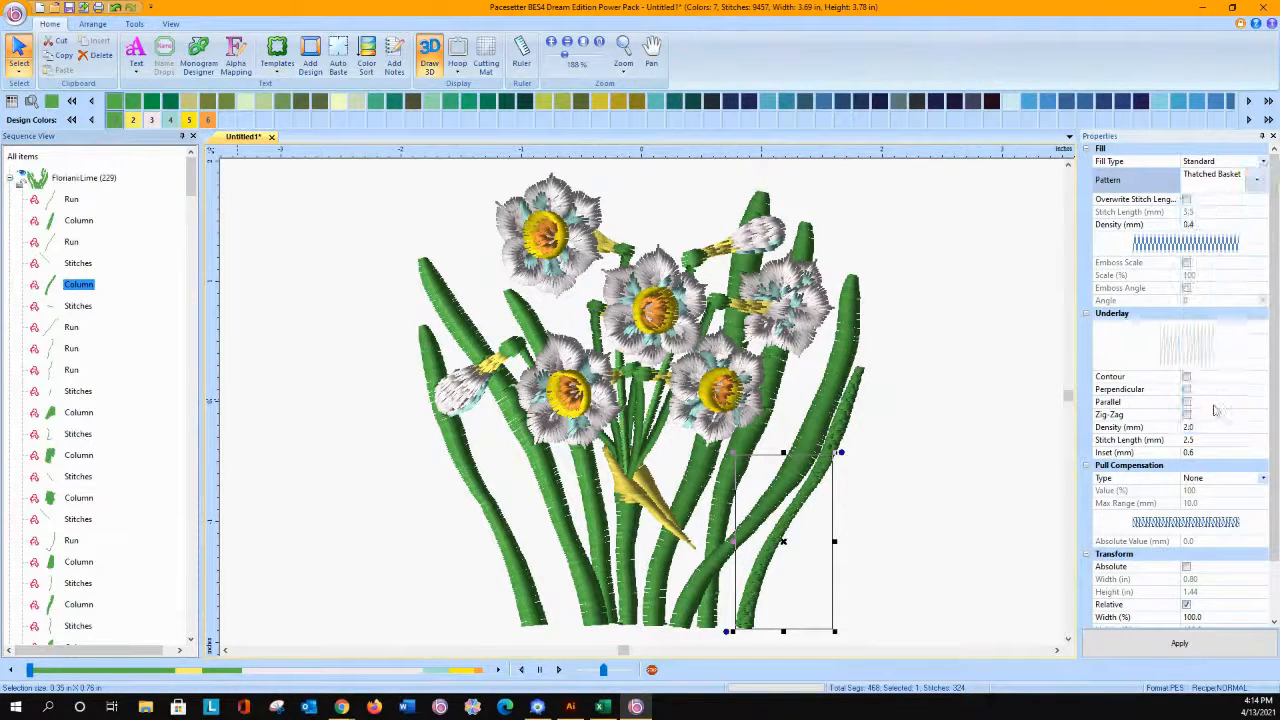
{"action": "left_click", "coordinate": [1180, 643]}
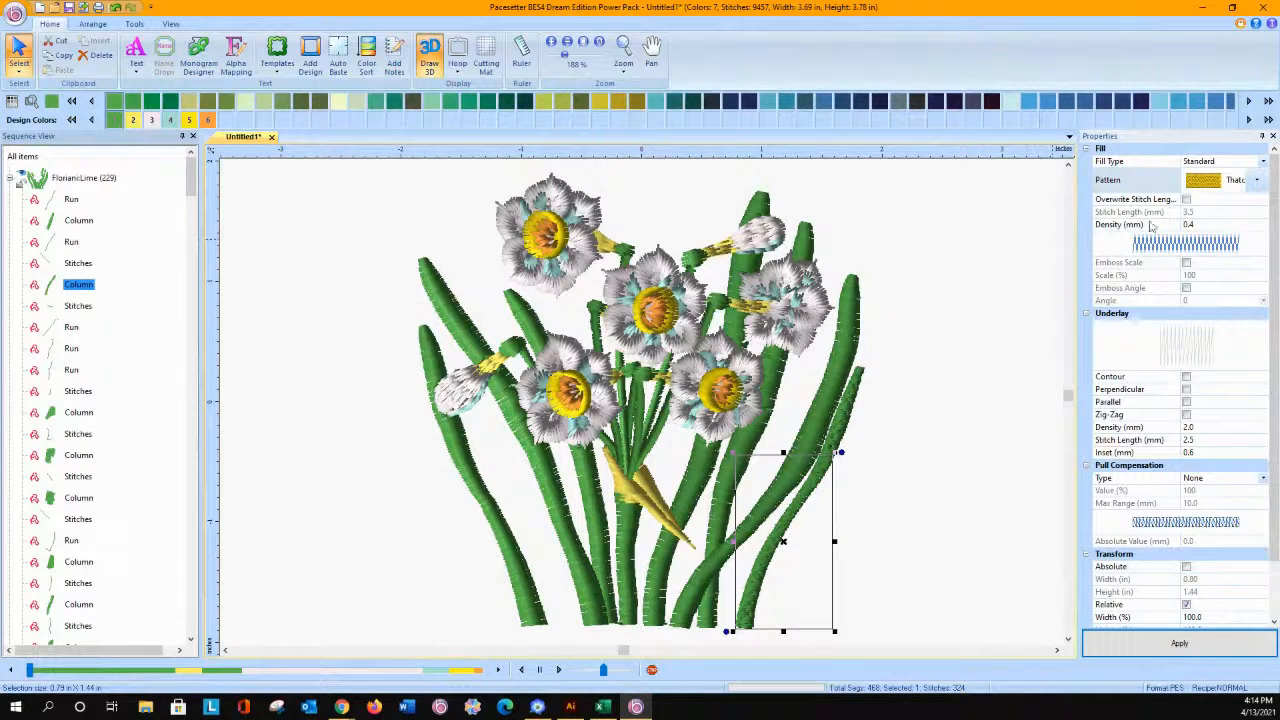
{"action": "left_click", "coordinate": [1205, 225]}
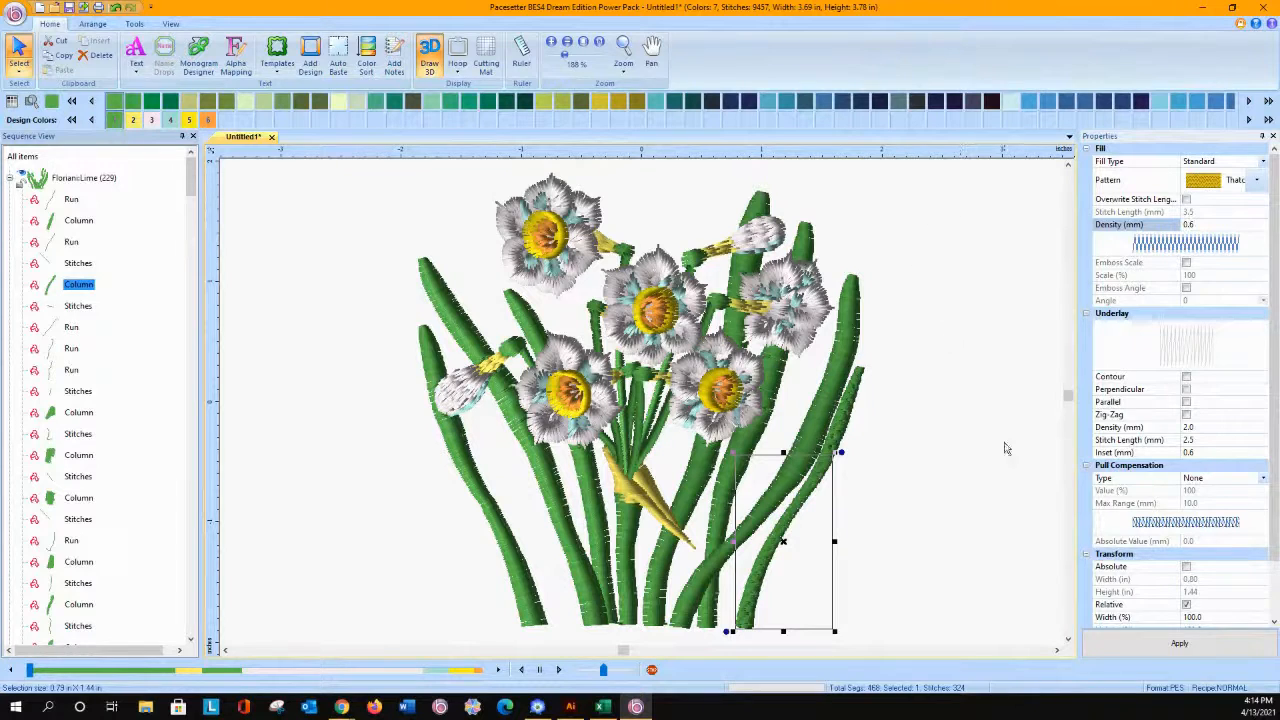
{"action": "left_click", "coordinate": [1147, 656]}
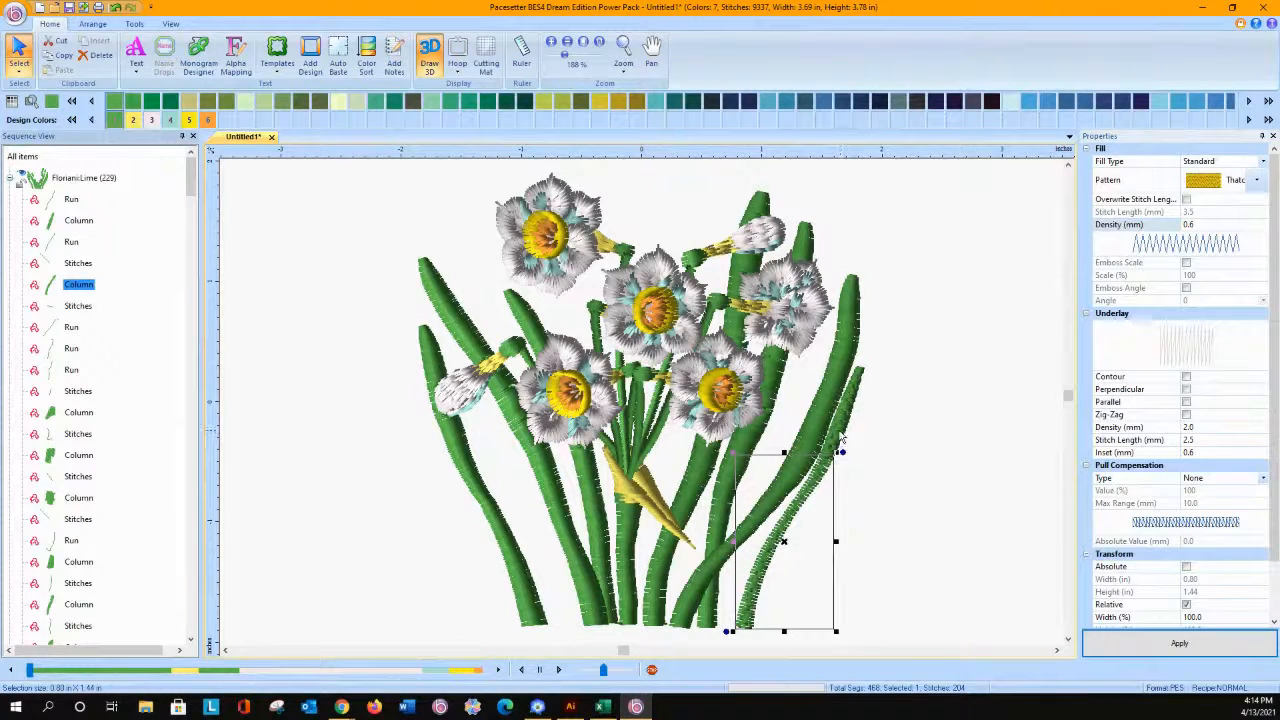
Step: Set the fill density of the first Lime column, the upper part of the rightmost thin leaf, to 0.6 mm
{"action": "left_click", "coordinate": [70, 221]}
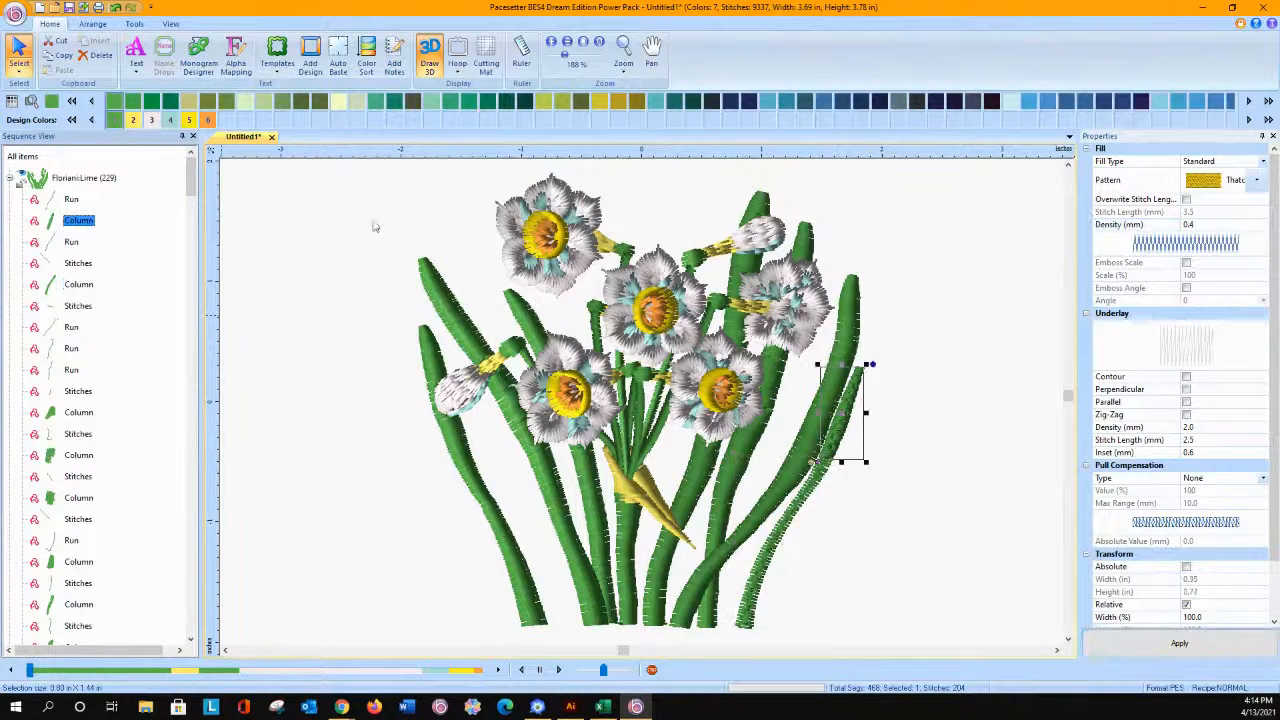
{"action": "left_click", "coordinate": [1221, 223]}
{"action": "type", "text": "6"}
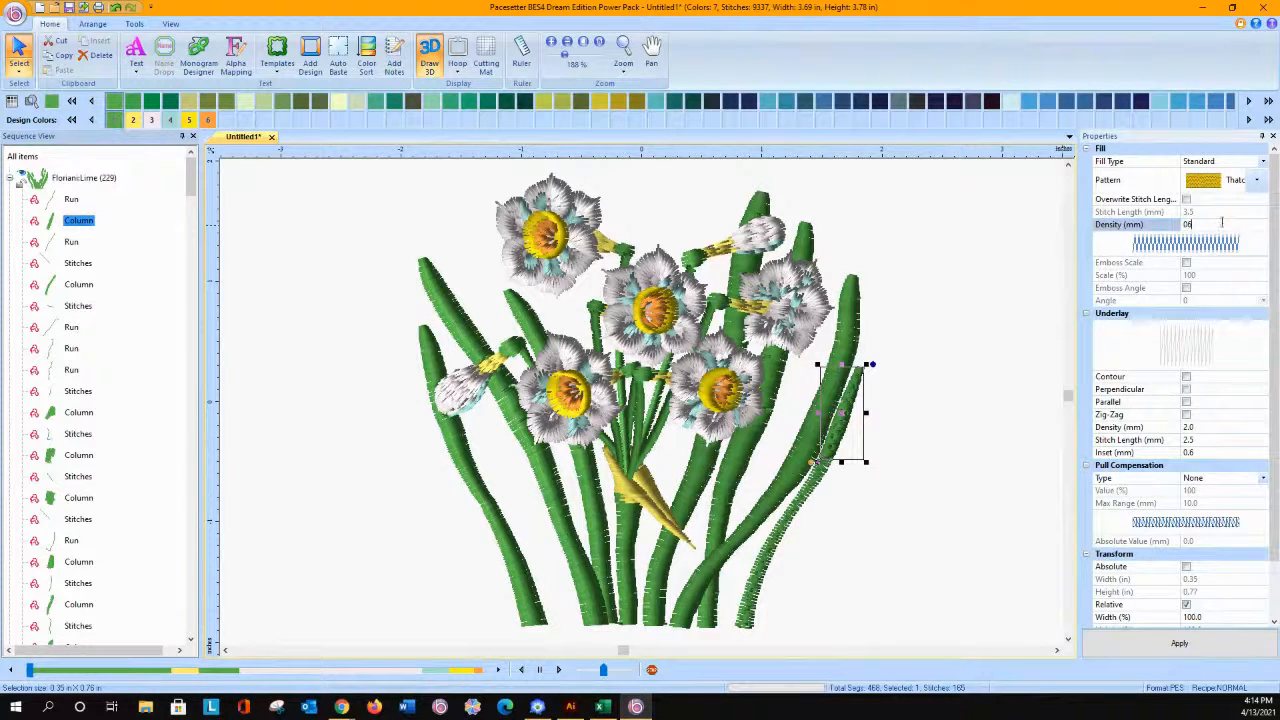
{"action": "left_click", "coordinate": [1179, 643]}
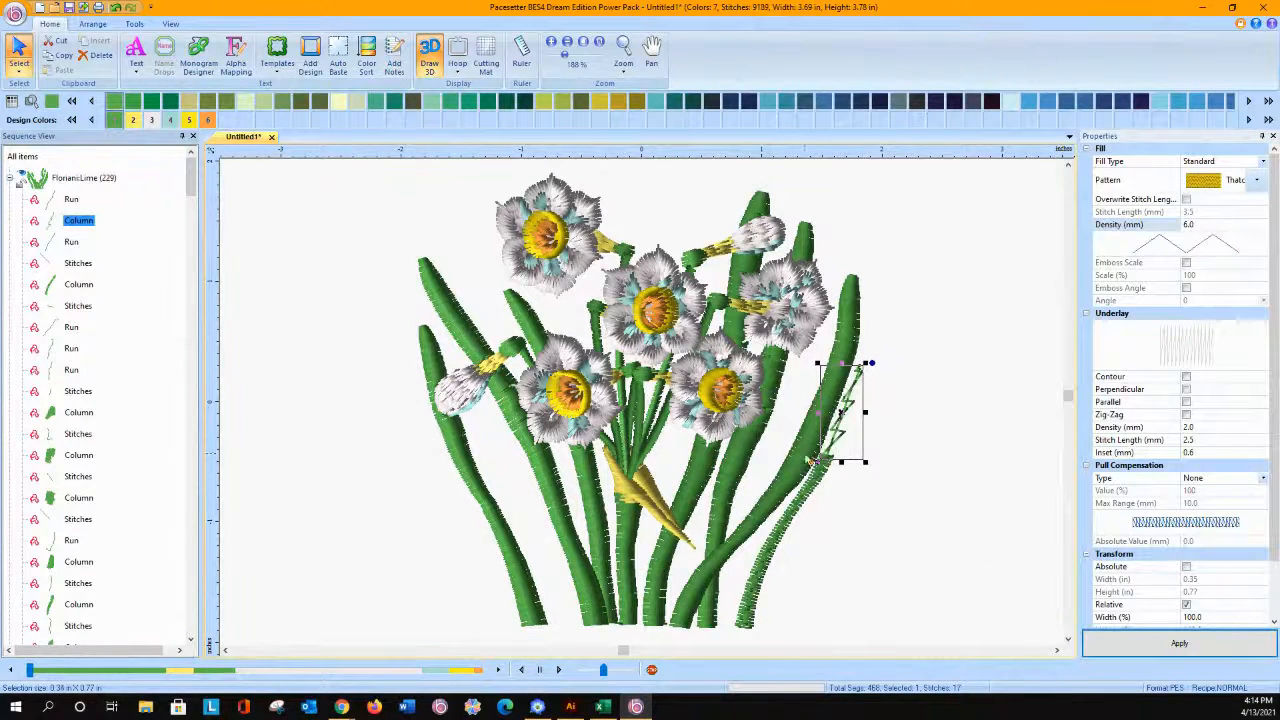
{"action": "left_click", "coordinate": [1219, 223]}
{"action": "key", "text": "BackSpace"}
{"action": "type", "text": ".6"}
{"action": "key", "text": "Return"}
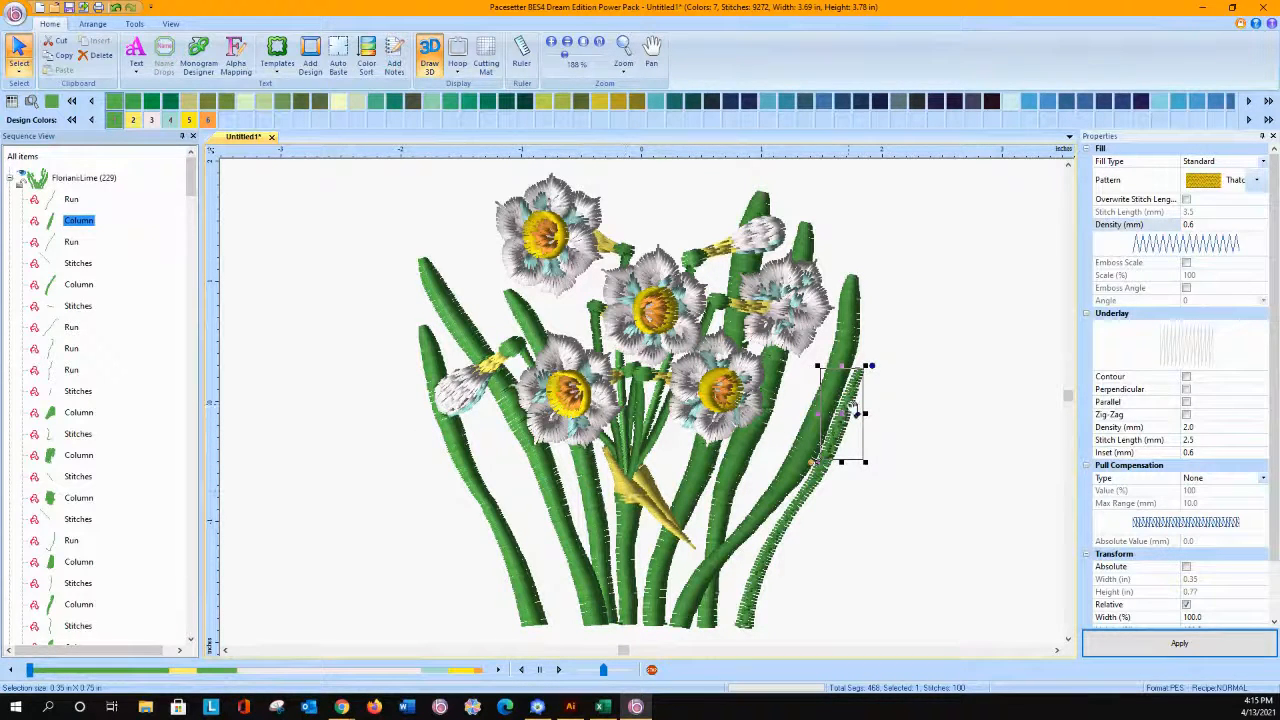
Step: Start the Edit Shape tool on the first Lime column, with its lower end enlarged in view
{"action": "left_click", "coordinate": [134, 24]}
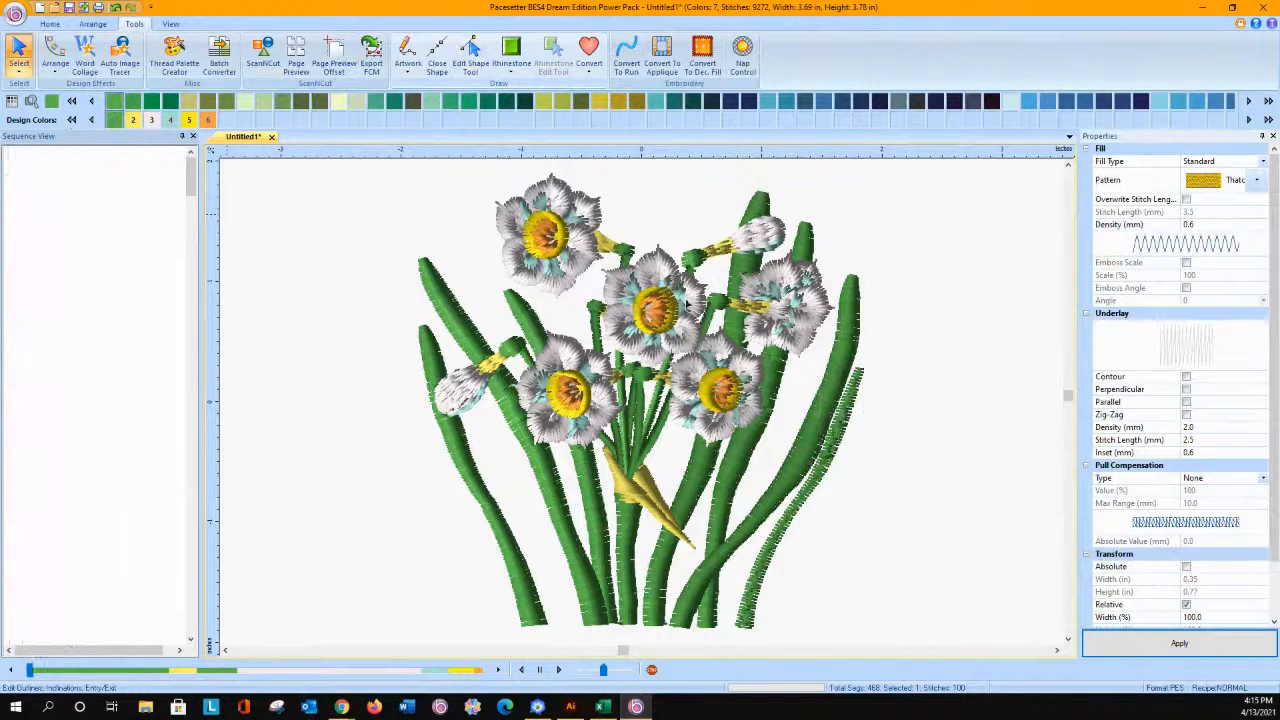
{"action": "left_click", "coordinate": [470, 52]}
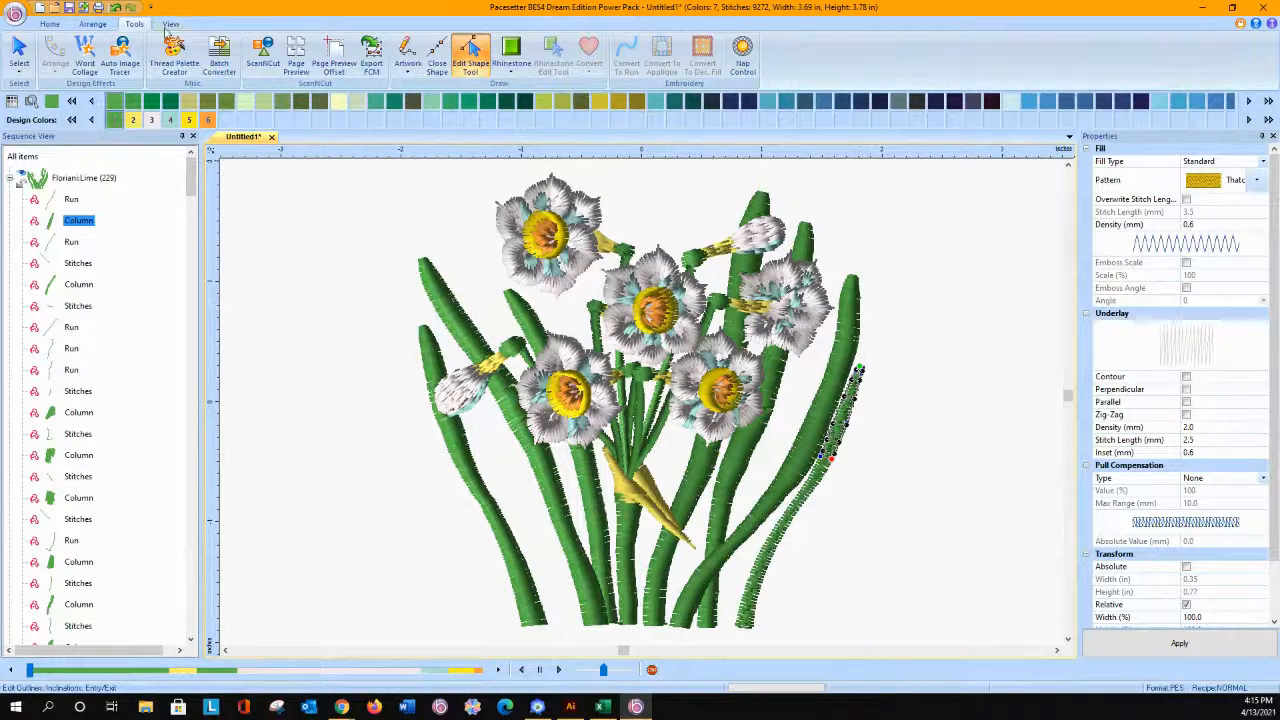
{"action": "scroll", "coordinate": [468, 51], "scroll_direction": "up", "scroll_amount": 2}
{"action": "left_click", "coordinate": [623, 50]}
{"action": "left_click_drag", "start_coordinate": [802, 382], "coordinate": [906, 518]}
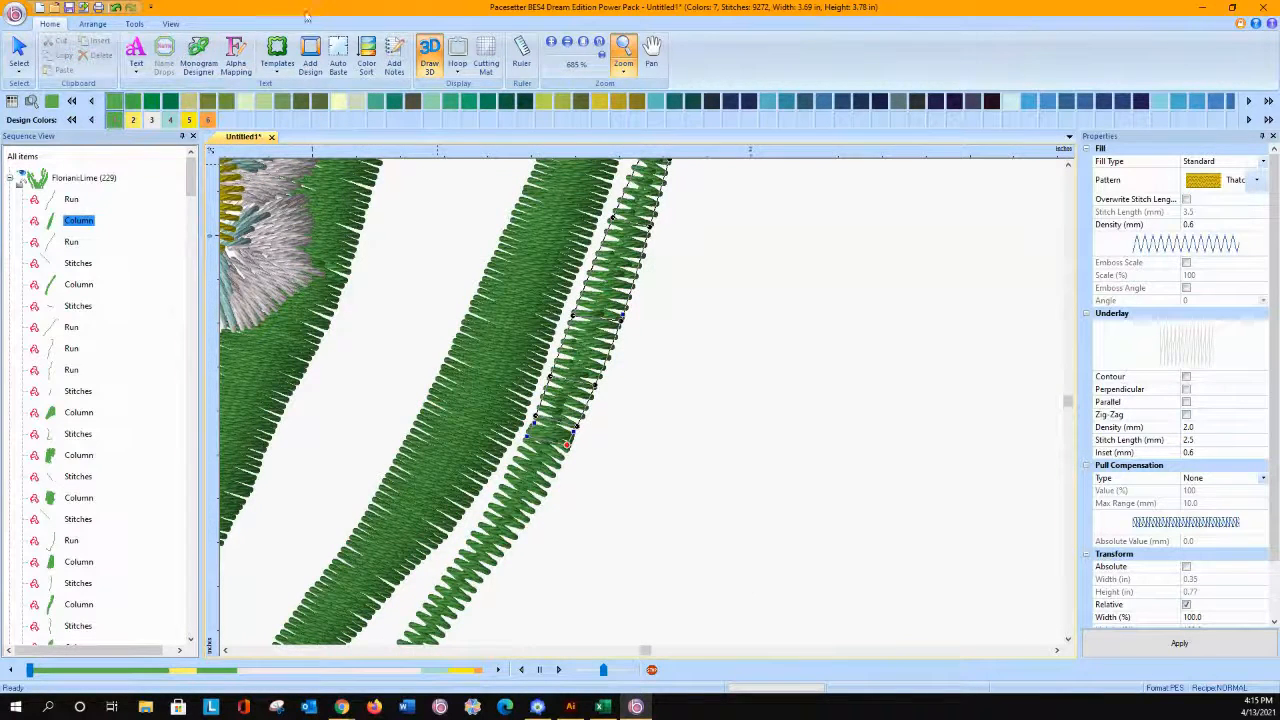
{"action": "left_click", "coordinate": [133, 24]}
{"action": "left_click", "coordinate": [470, 55]}
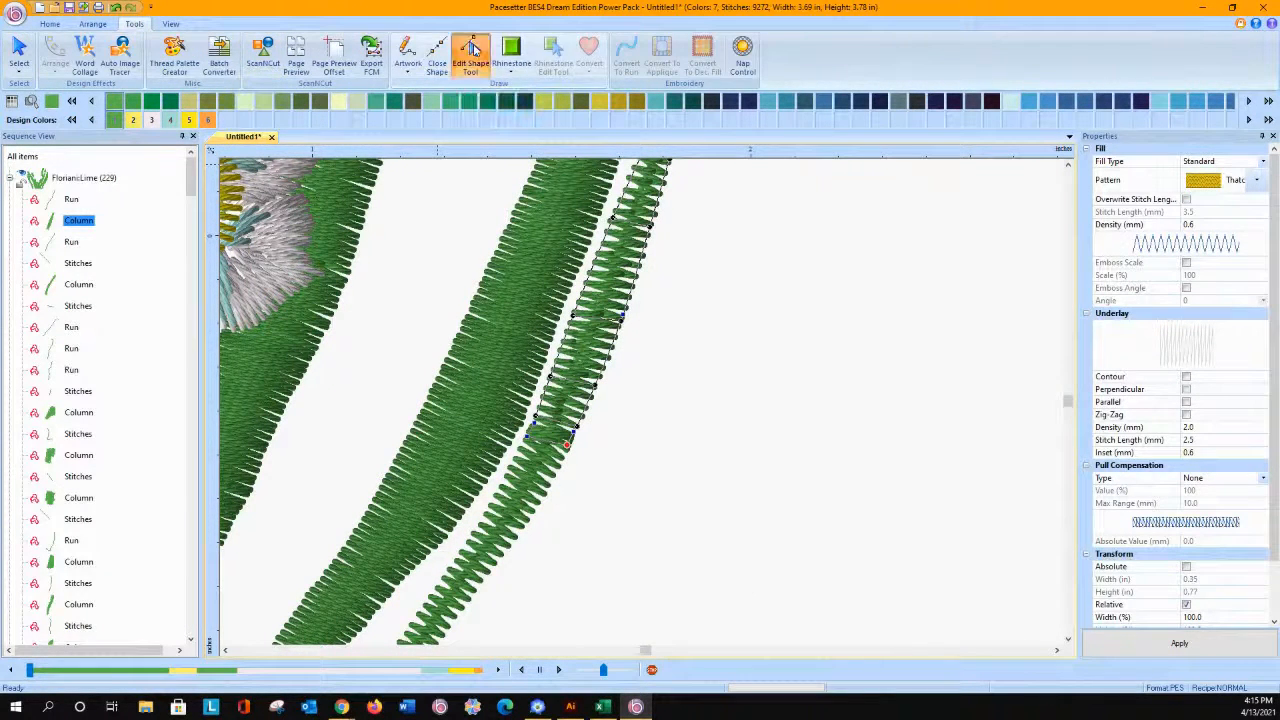
Step: Reshape the first Lime column by moving the outer-edge nodes near its lower end outward to widen the leaf, and regenerate its stitches
{"action": "right_click", "coordinate": [632, 289]}
{"action": "left_click", "coordinate": [651, 314]}
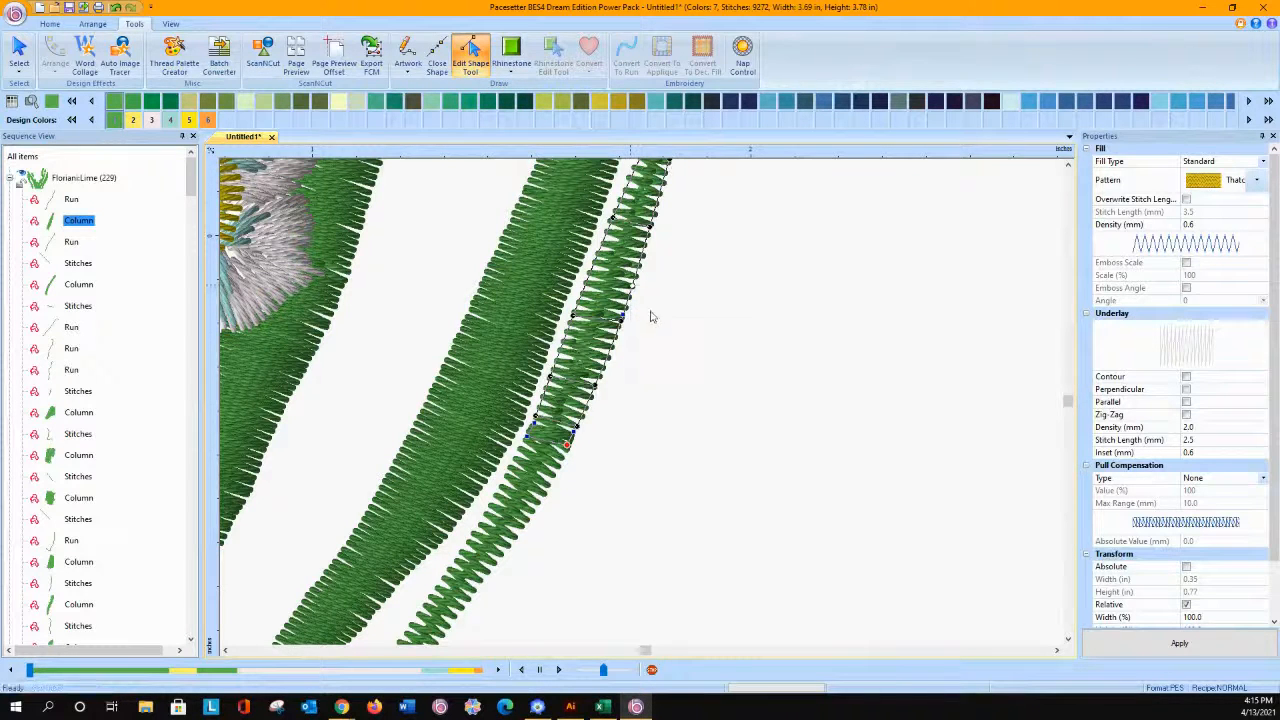
{"action": "left_click_drag", "start_coordinate": [630, 285], "coordinate": [650, 283]}
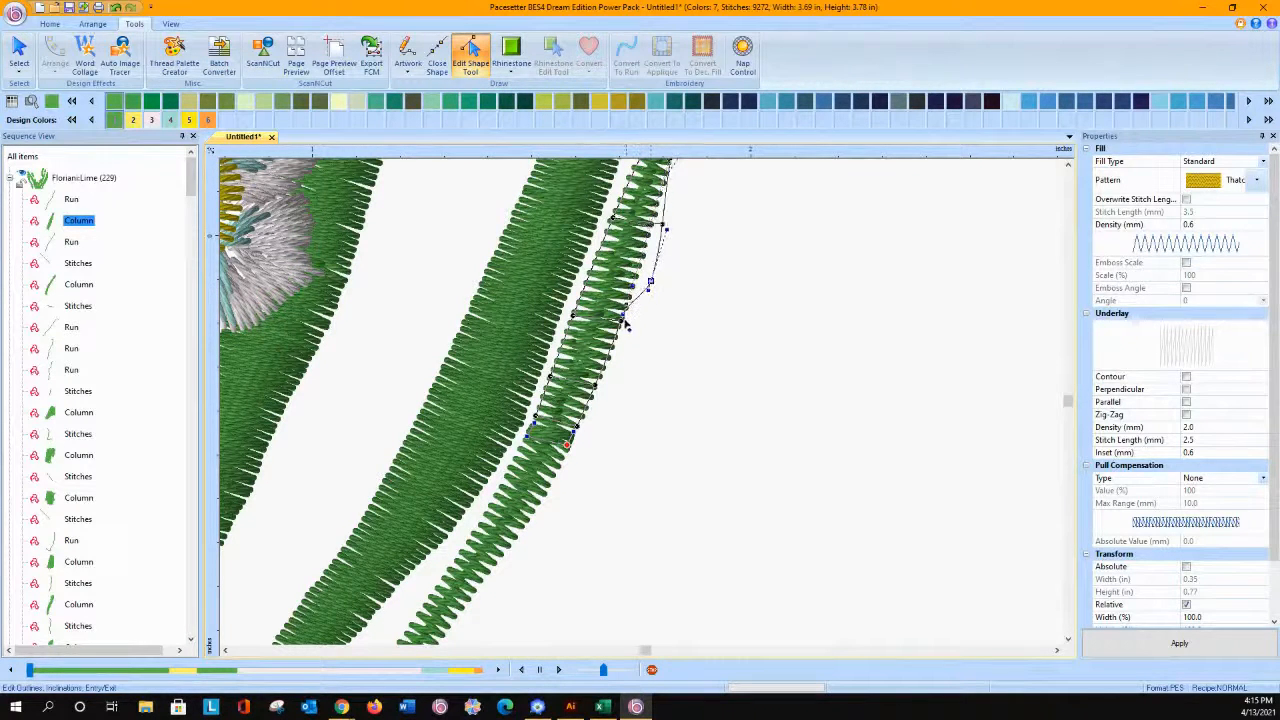
{"action": "left_click_drag", "start_coordinate": [650, 282], "coordinate": [633, 328]}
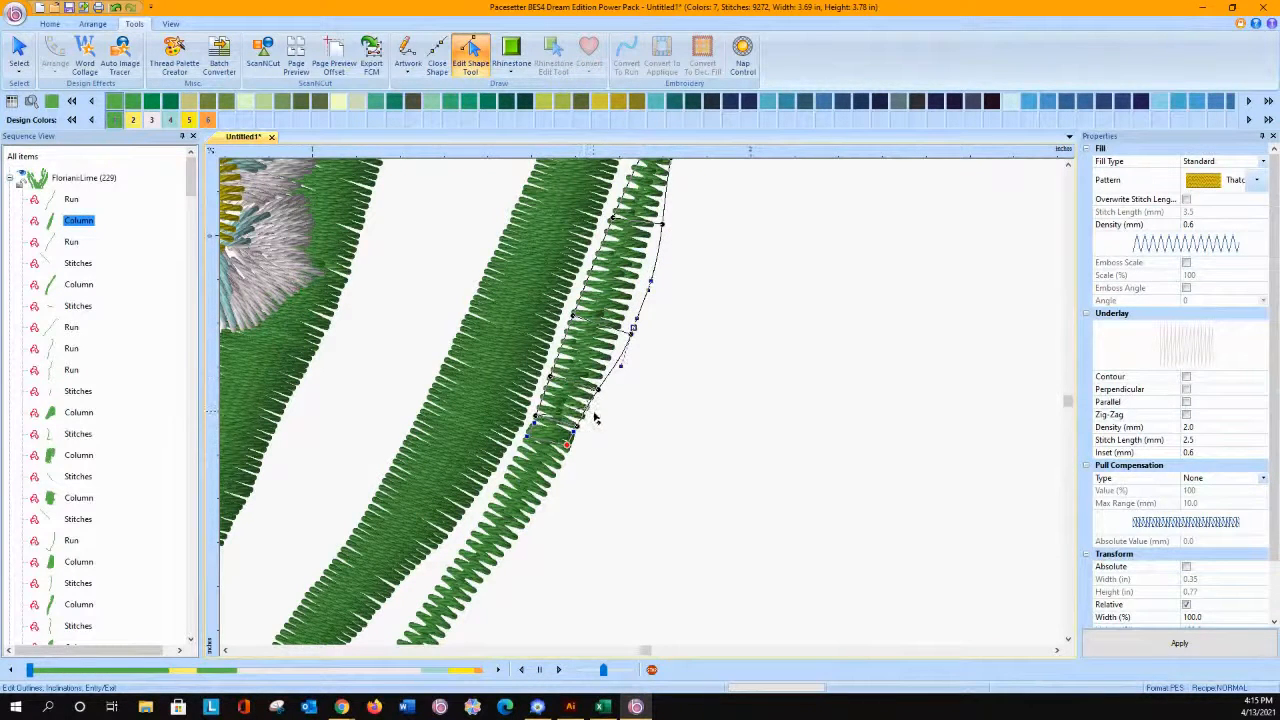
{"action": "left_click", "coordinate": [584, 430]}
{"action": "left_click_drag", "start_coordinate": [590, 434], "coordinate": [590, 426]}
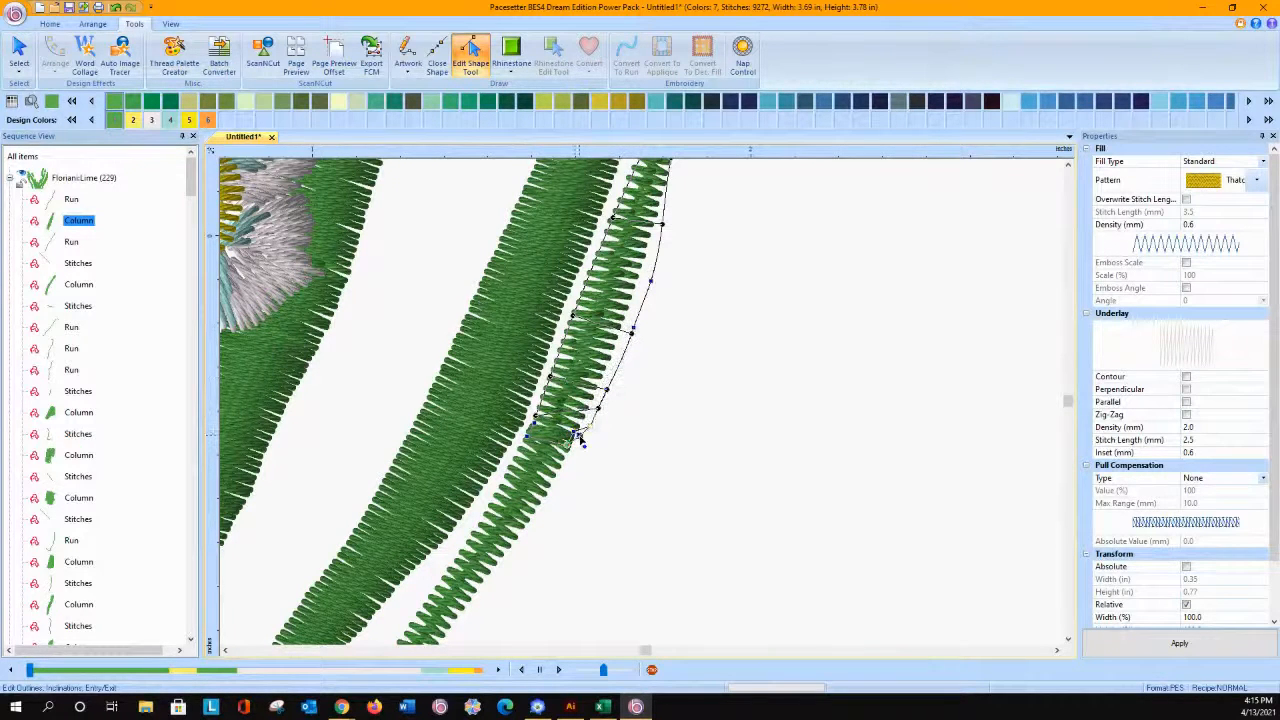
{"action": "right_click", "coordinate": [811, 317]}
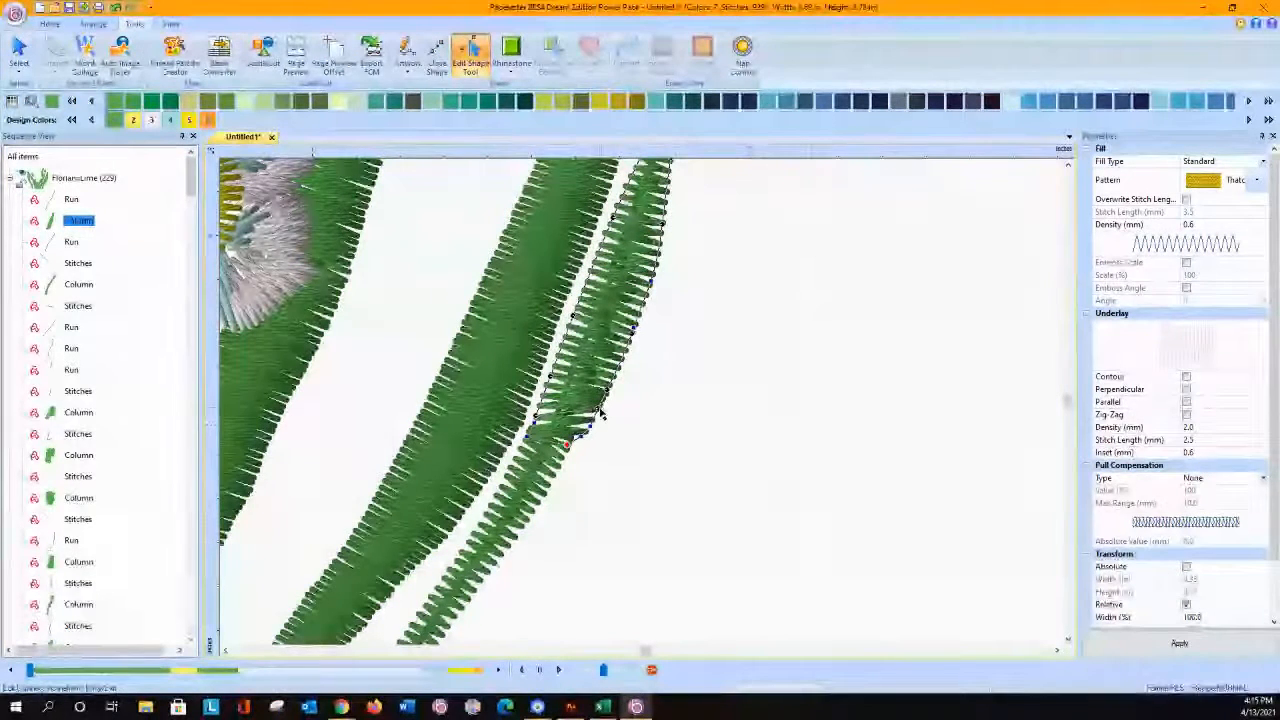
{"action": "left_click_drag", "start_coordinate": [591, 427], "coordinate": [584, 436]}
{"action": "right_click", "coordinate": [703, 391]}
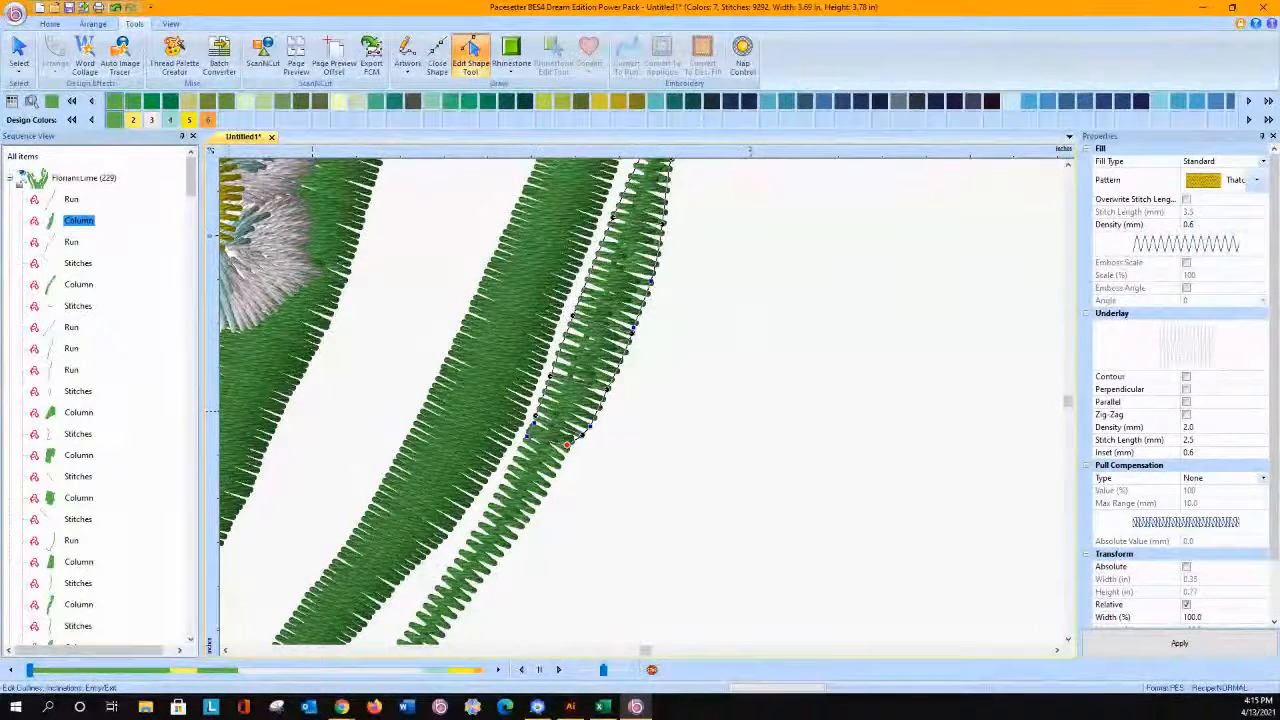
Step: Delete the entire daffodil design and merge Birthday1L.pes again from the Floral3 folder with Convert to outlines turned off
{"action": "left_click", "coordinate": [19, 52]}
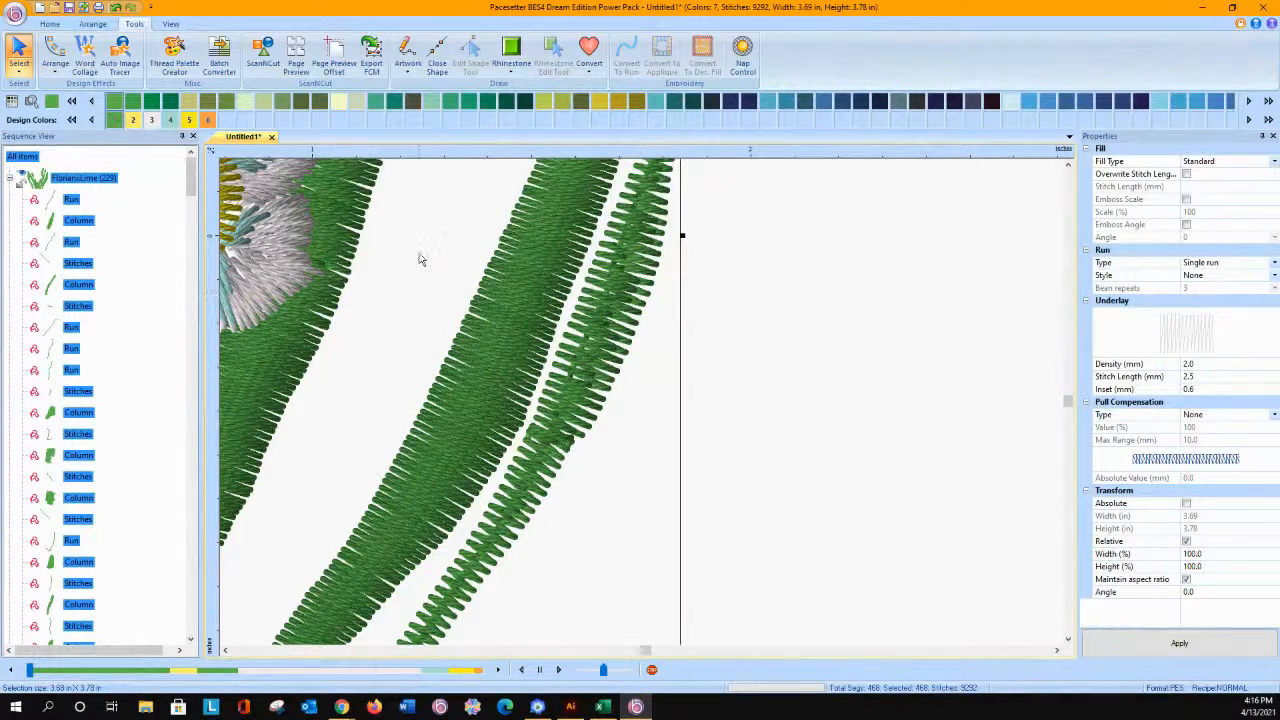
{"action": "key", "text": "Delete"}
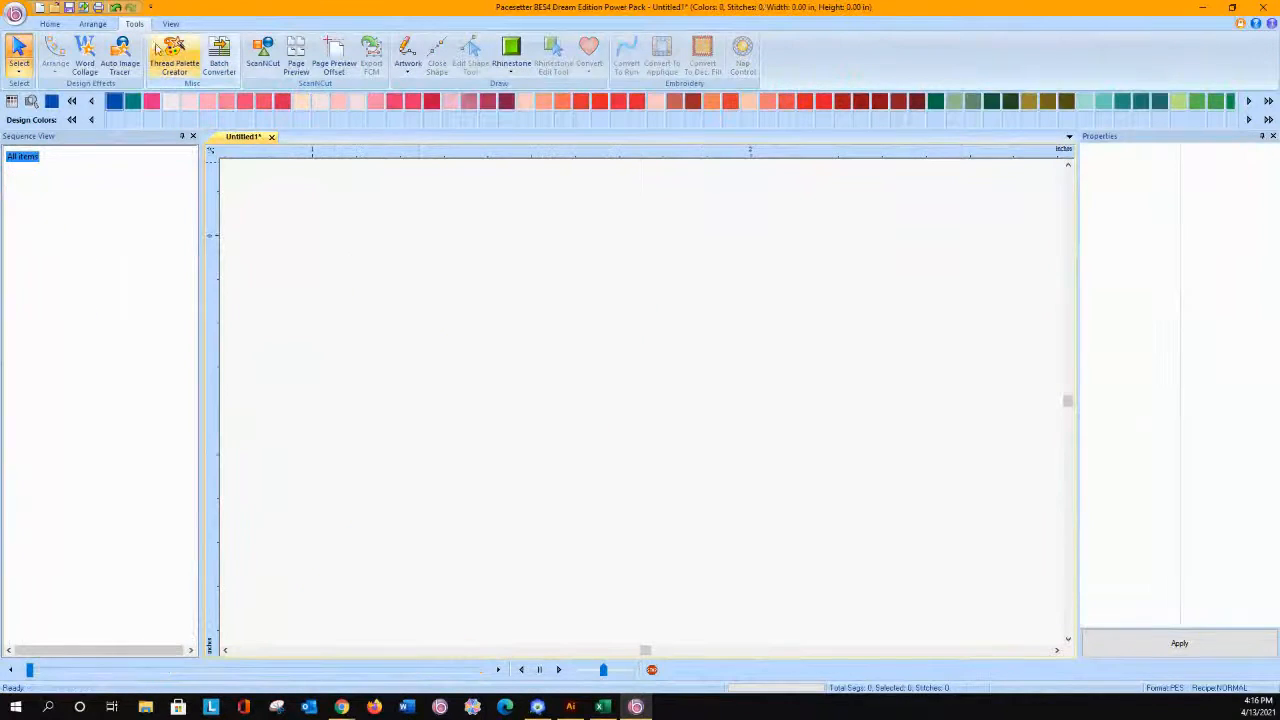
{"action": "left_click", "coordinate": [15, 13]}
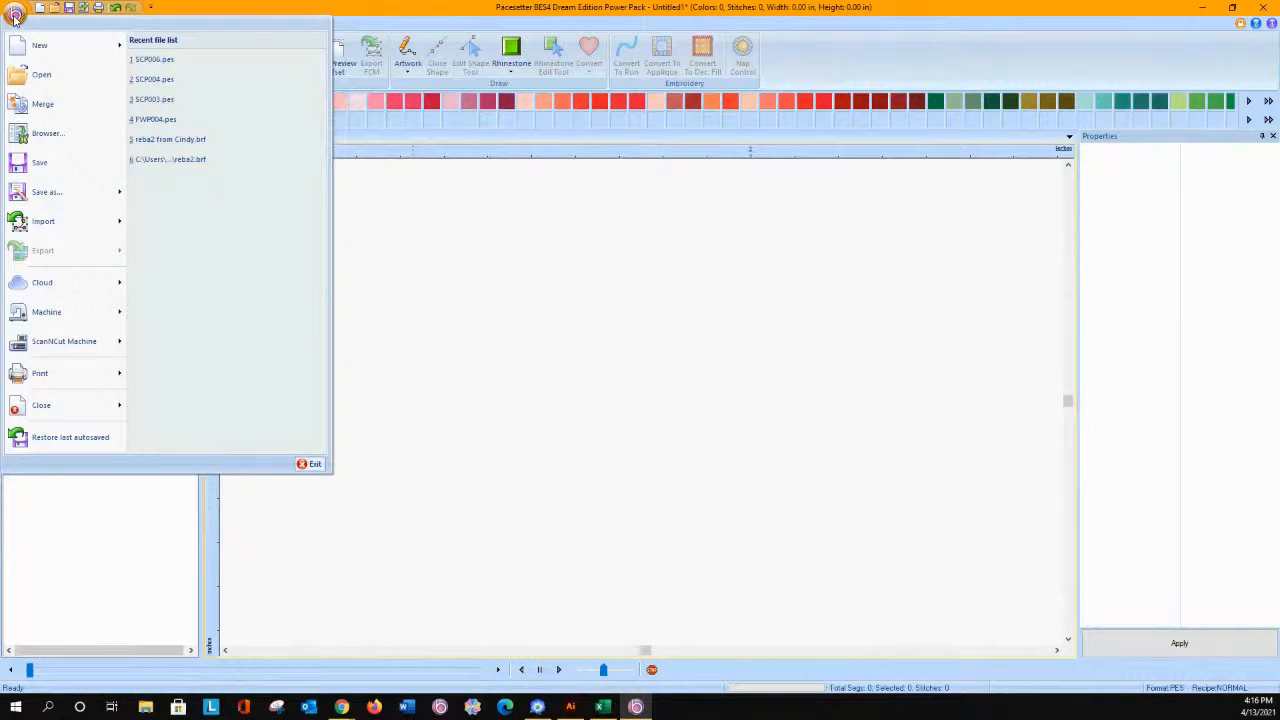
{"action": "left_click", "coordinate": [42, 104]}
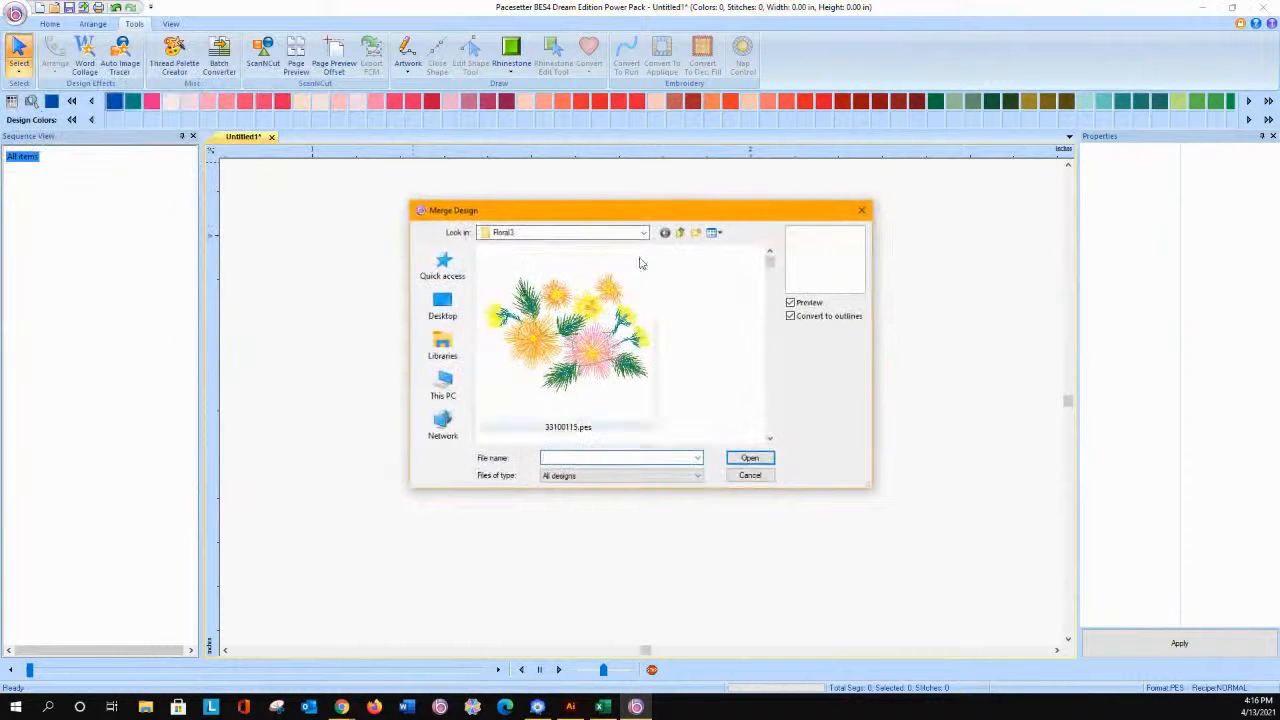
{"action": "left_click", "coordinate": [790, 317]}
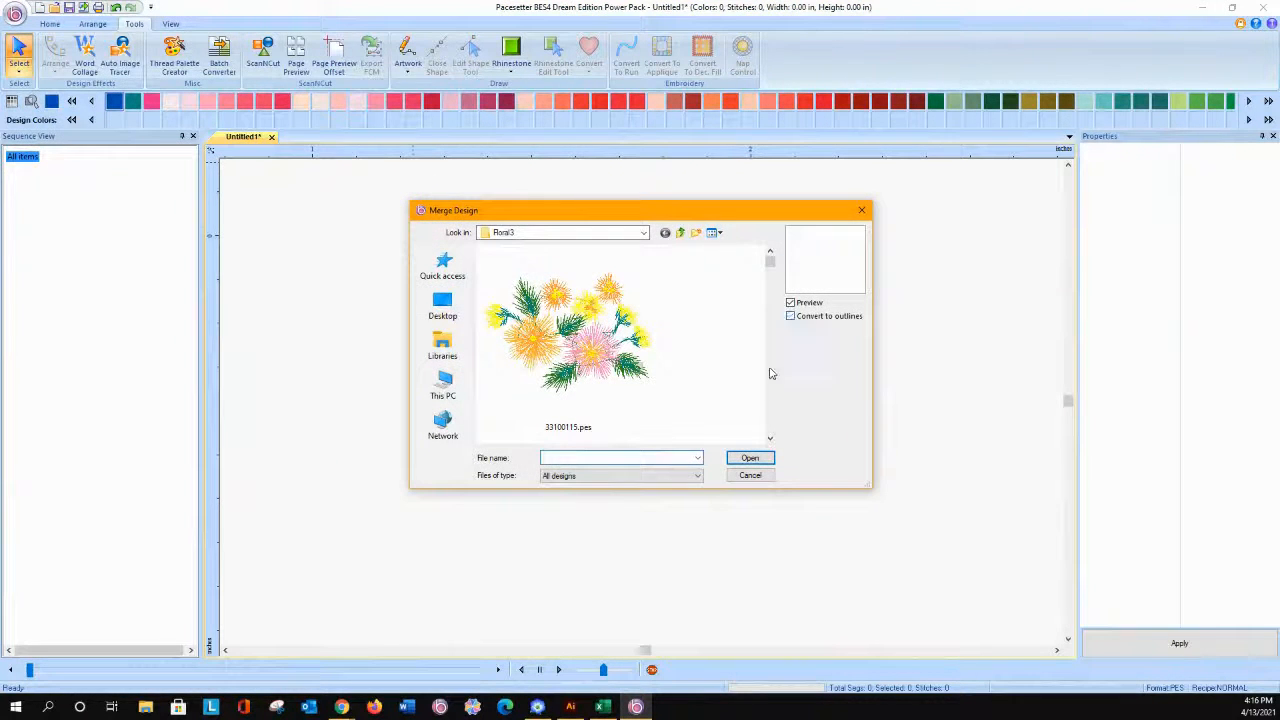
{"action": "left_click", "coordinate": [770, 439]}
{"action": "left_click", "coordinate": [769, 440]}
{"action": "left_click", "coordinate": [769, 440]}
{"action": "left_click", "coordinate": [769, 440]}
{"action": "left_click", "coordinate": [578, 393]}
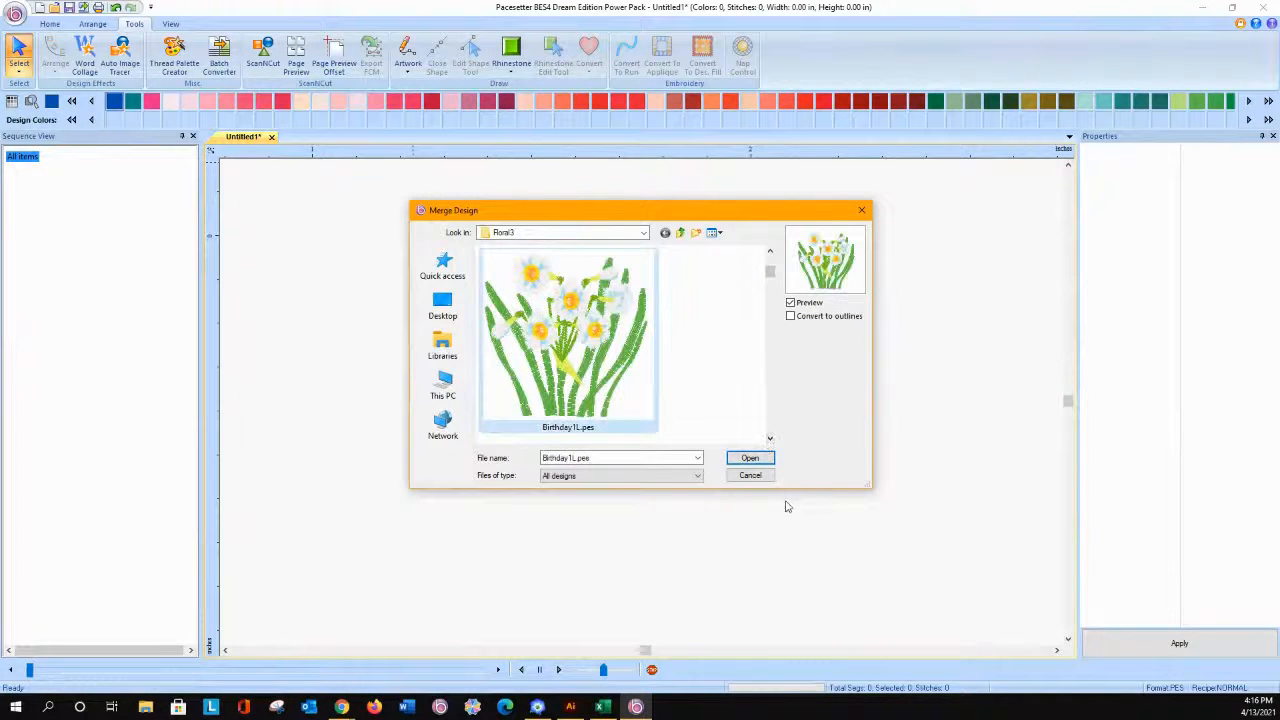
{"action": "left_click", "coordinate": [750, 458]}
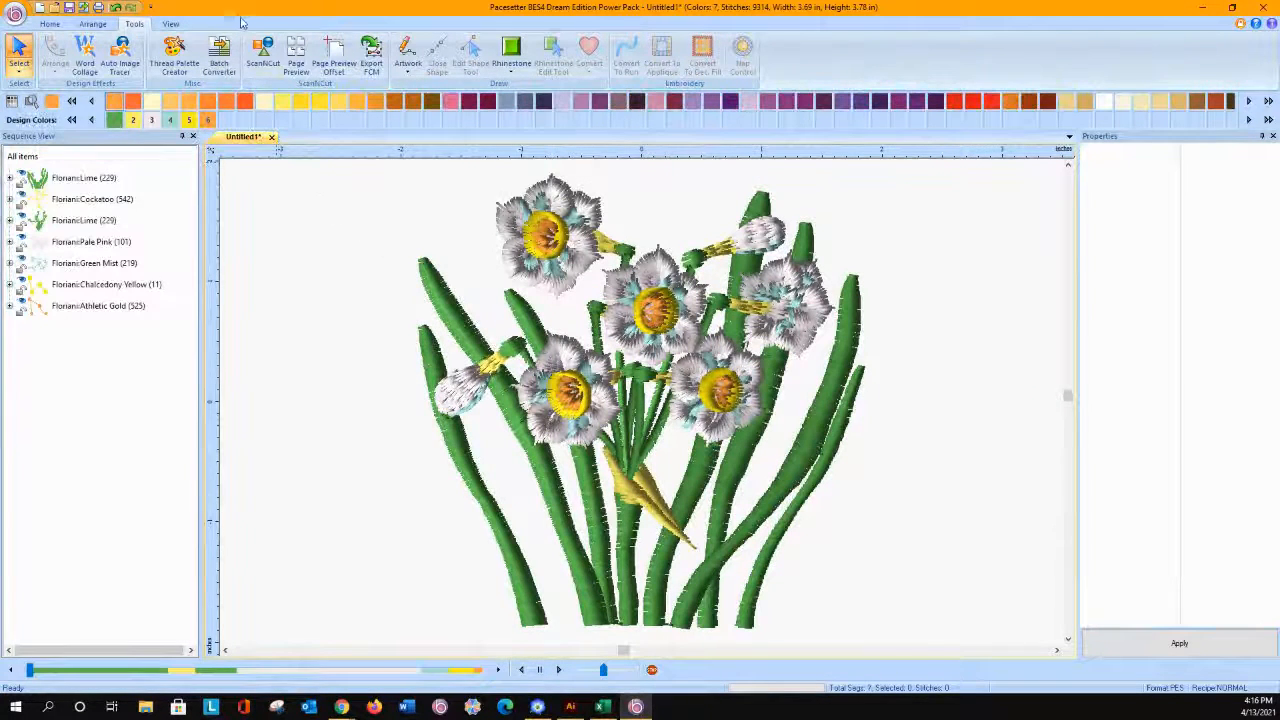
Step: Display the hoop around the merged daffodil design with the whole hoop in view
{"action": "left_click", "coordinate": [49, 24]}
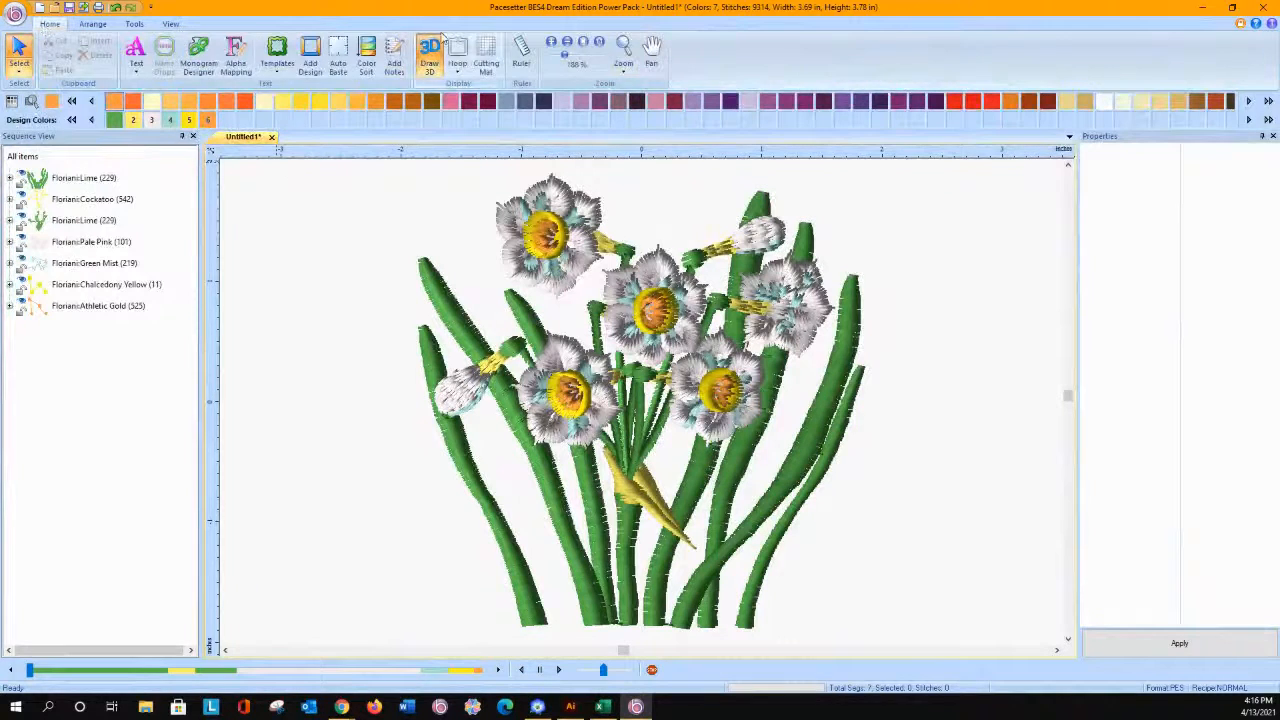
{"action": "left_click", "coordinate": [567, 43]}
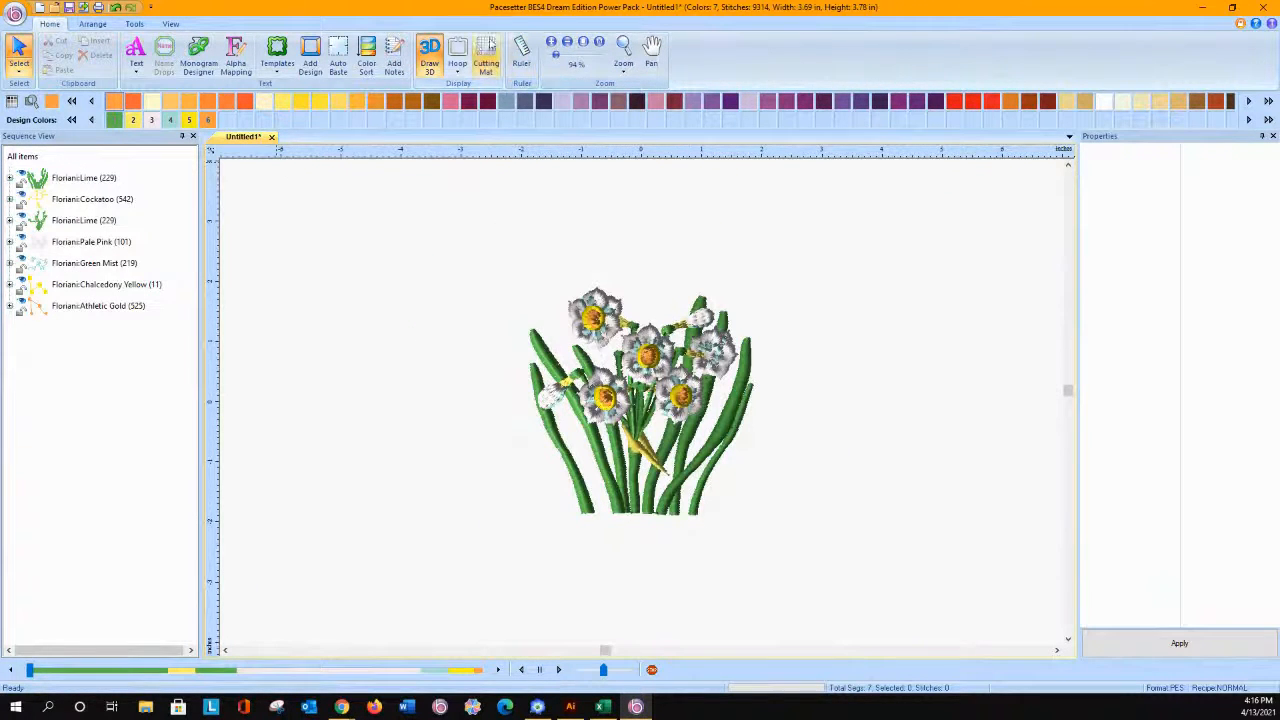
{"action": "left_click", "coordinate": [457, 52]}
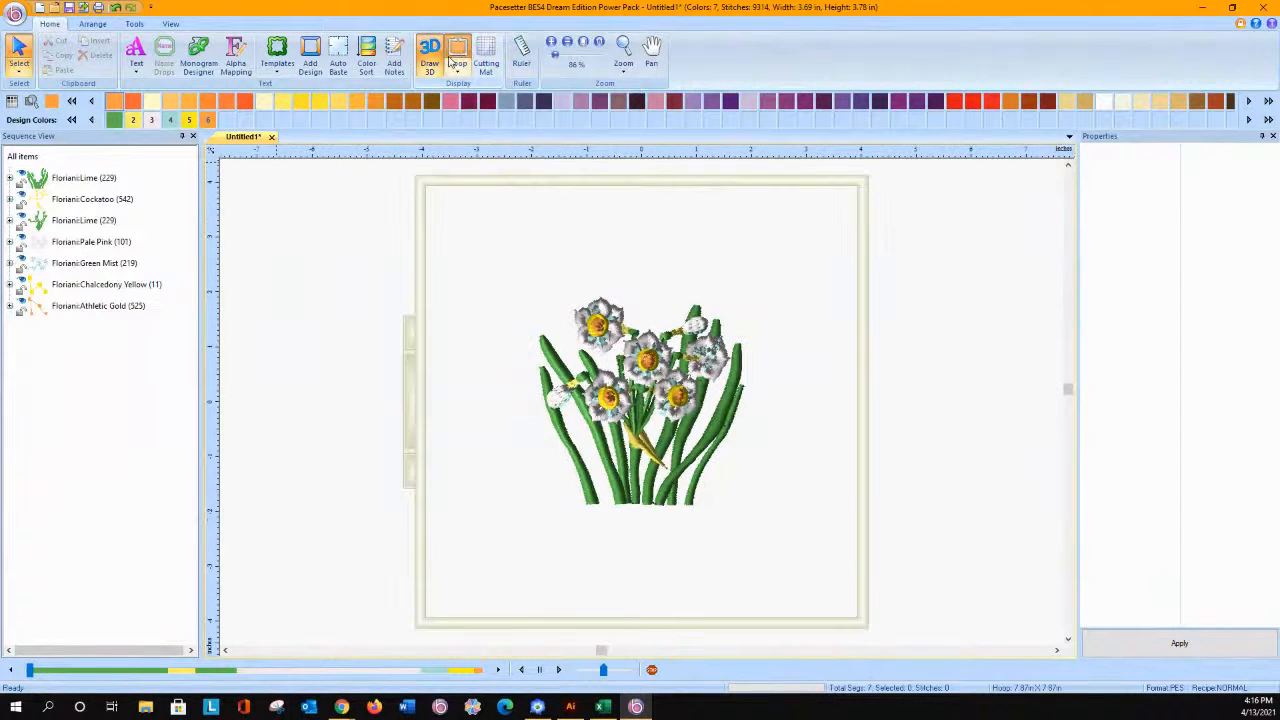
Step: Select the whole daffodil design and enlarge it proportionally from its upper-left corner to about 4.66 × 4.78 in
{"action": "left_click", "coordinate": [618, 328]}
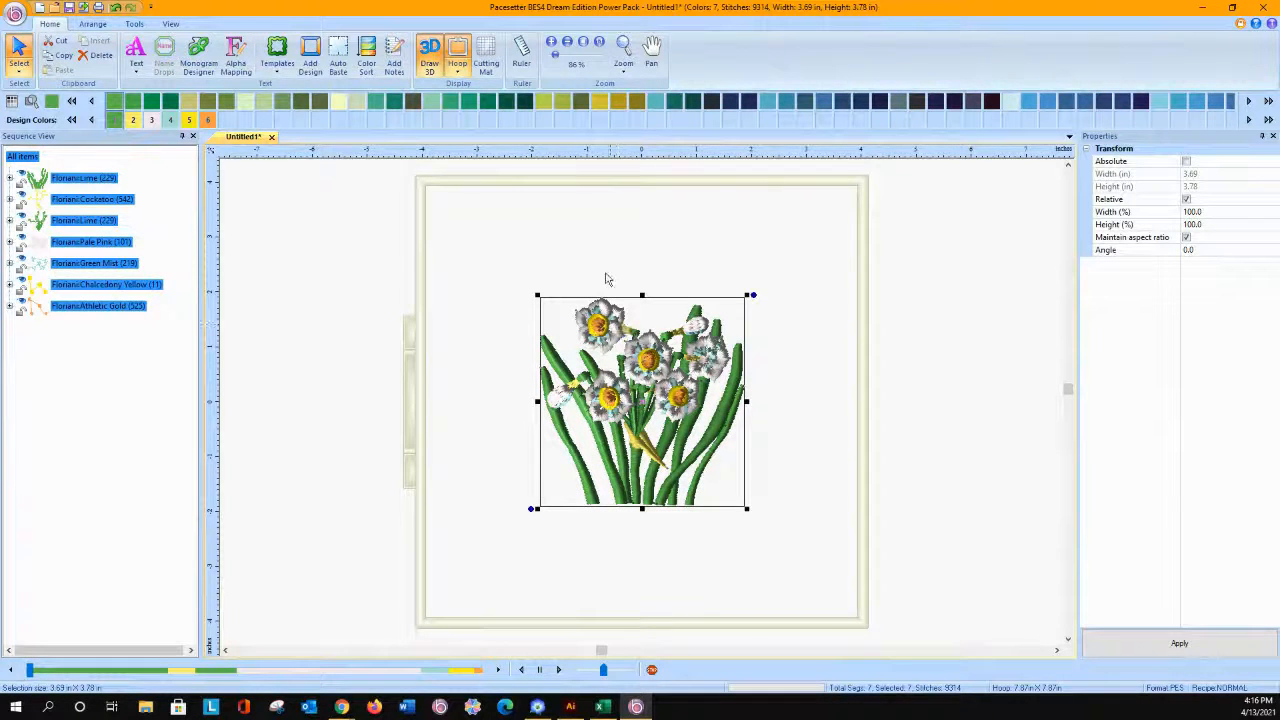
{"action": "left_click_drag", "start_coordinate": [535, 295], "coordinate": [483, 256]}
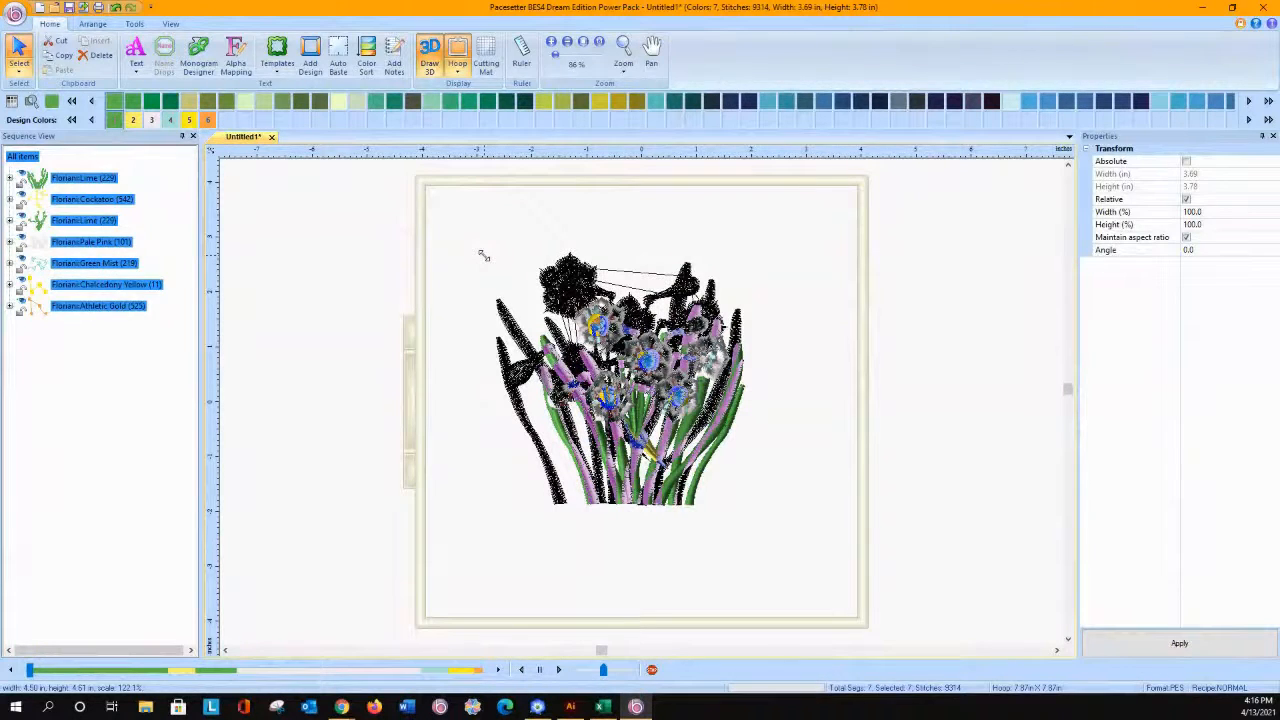
{"action": "left_click_drag", "start_coordinate": [483, 256], "coordinate": [468, 250]}
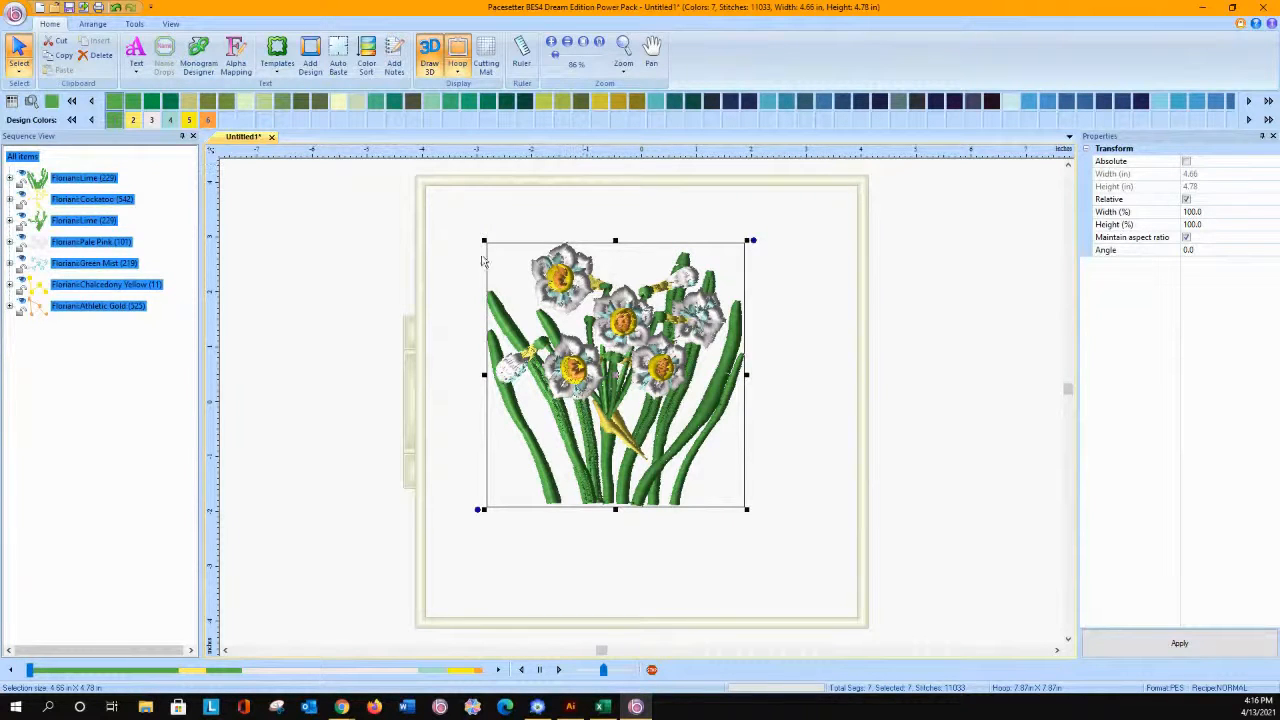
Step: Examine the stitching of the lower leaves in the enlarged daffodil design up close, toggling the 3D display
{"action": "left_click", "coordinate": [623, 50]}
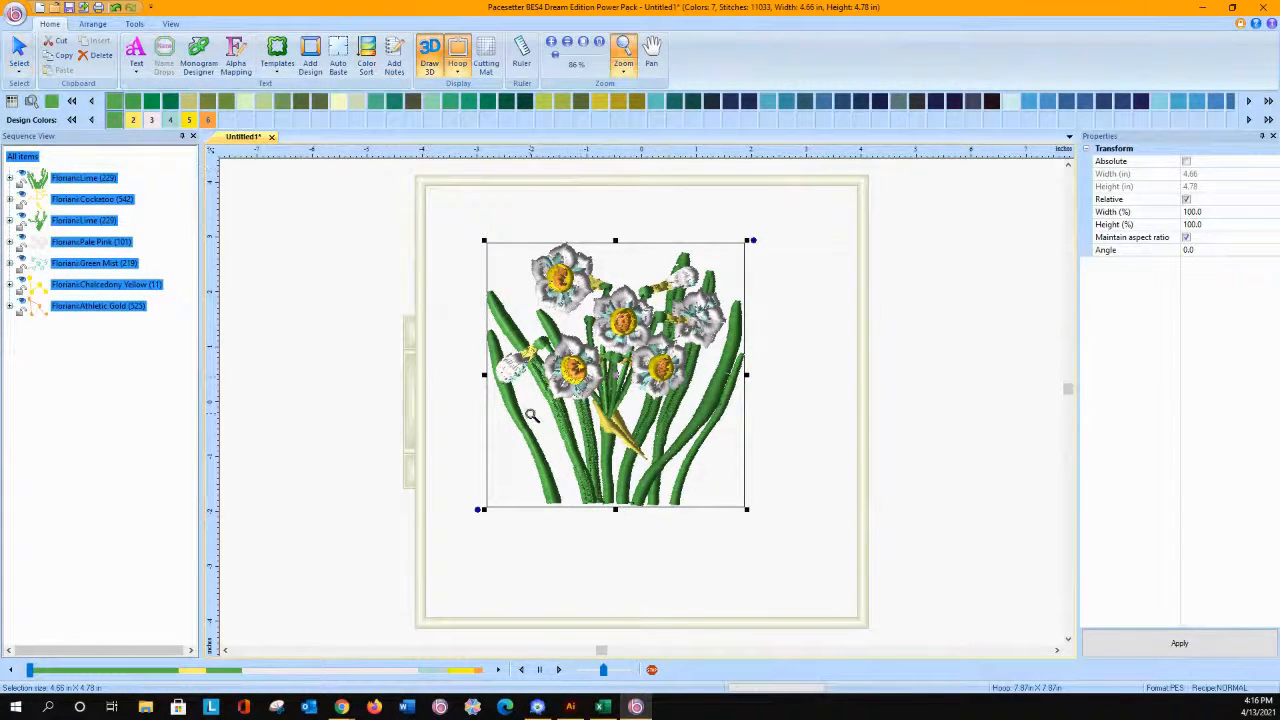
{"action": "left_click_drag", "start_coordinate": [545, 420], "coordinate": [630, 514]}
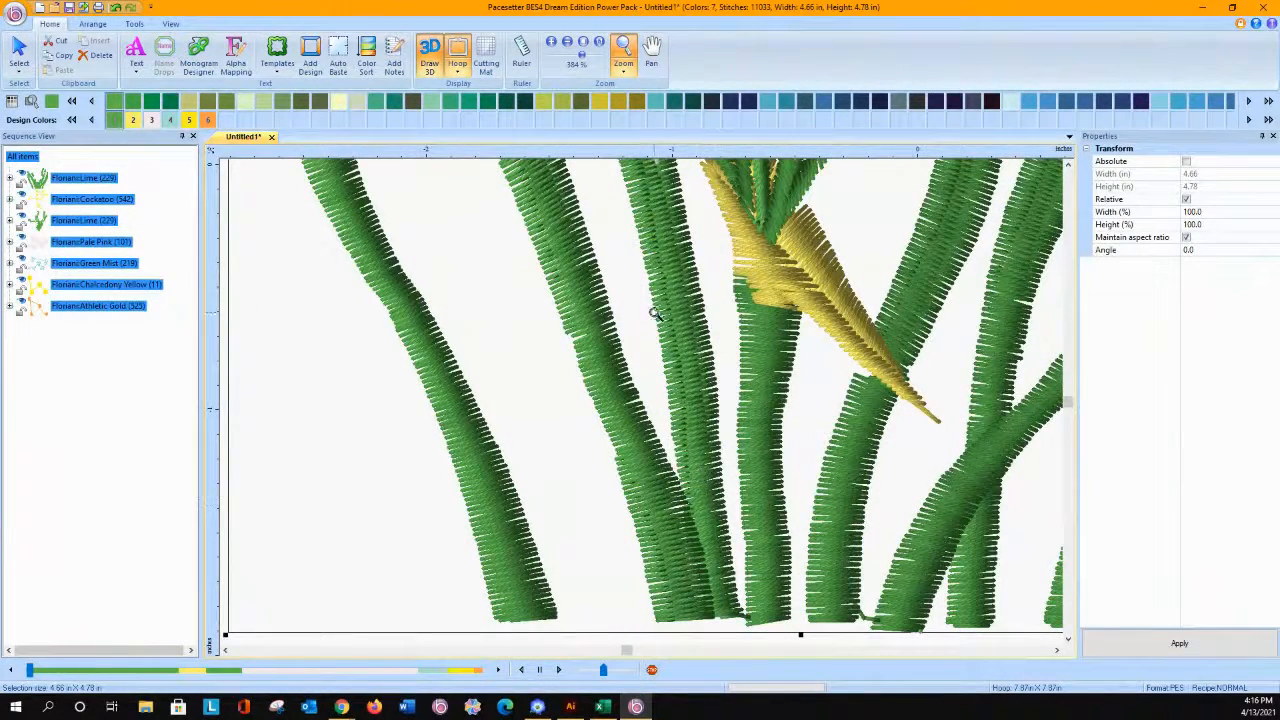
{"action": "left_click", "coordinate": [430, 63]}
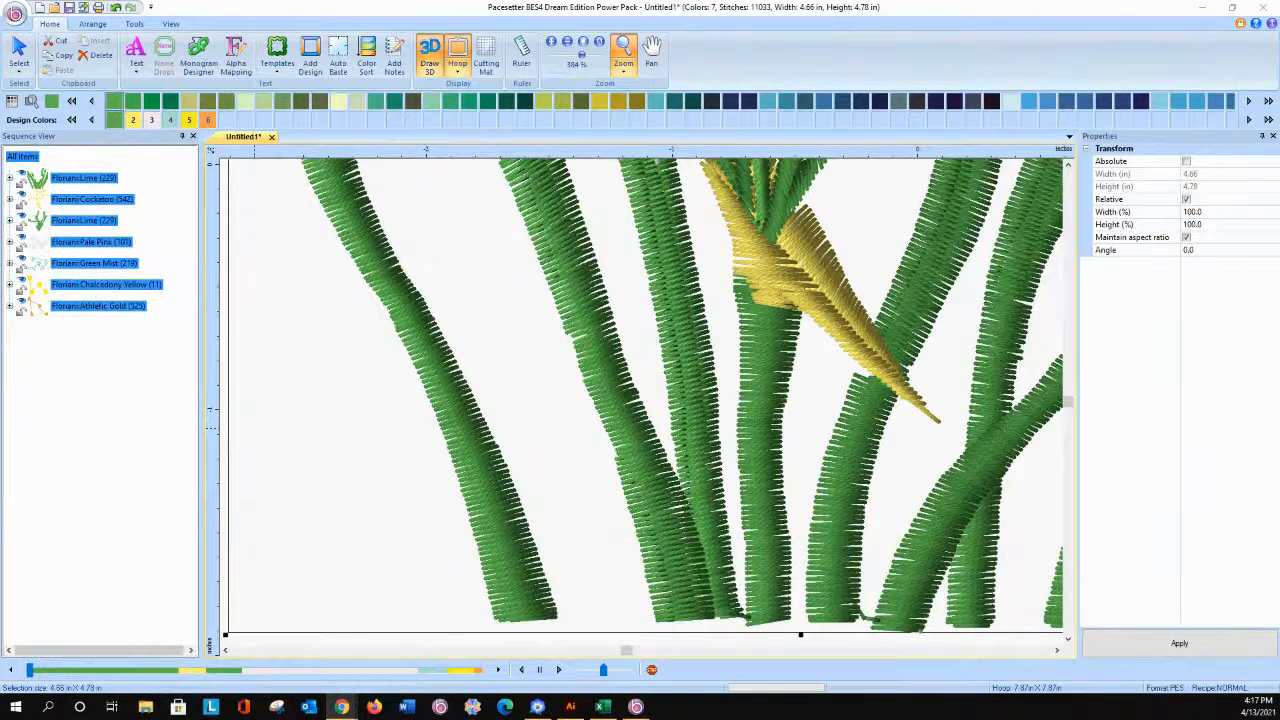
Step: Bring the whole hoop into view and move the enlarged daffodil design closer to the hoop's centre
{"action": "left_click", "coordinate": [580, 43]}
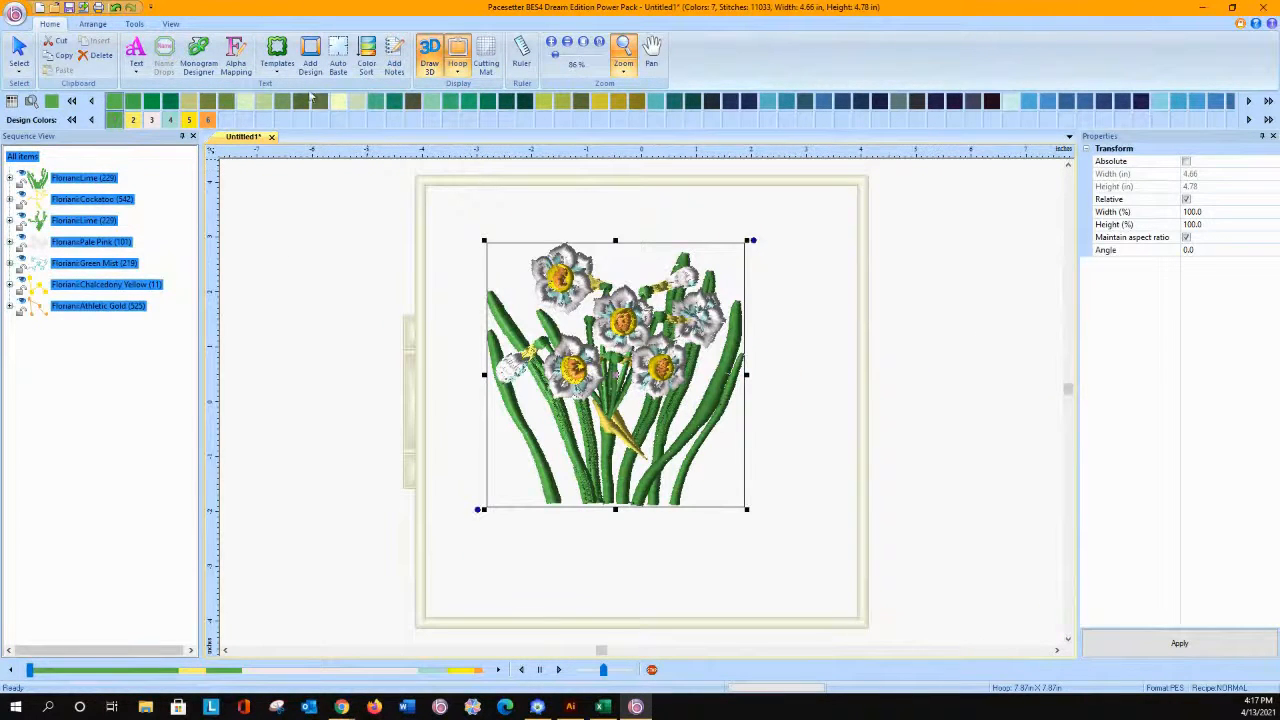
{"action": "left_click", "coordinate": [18, 52]}
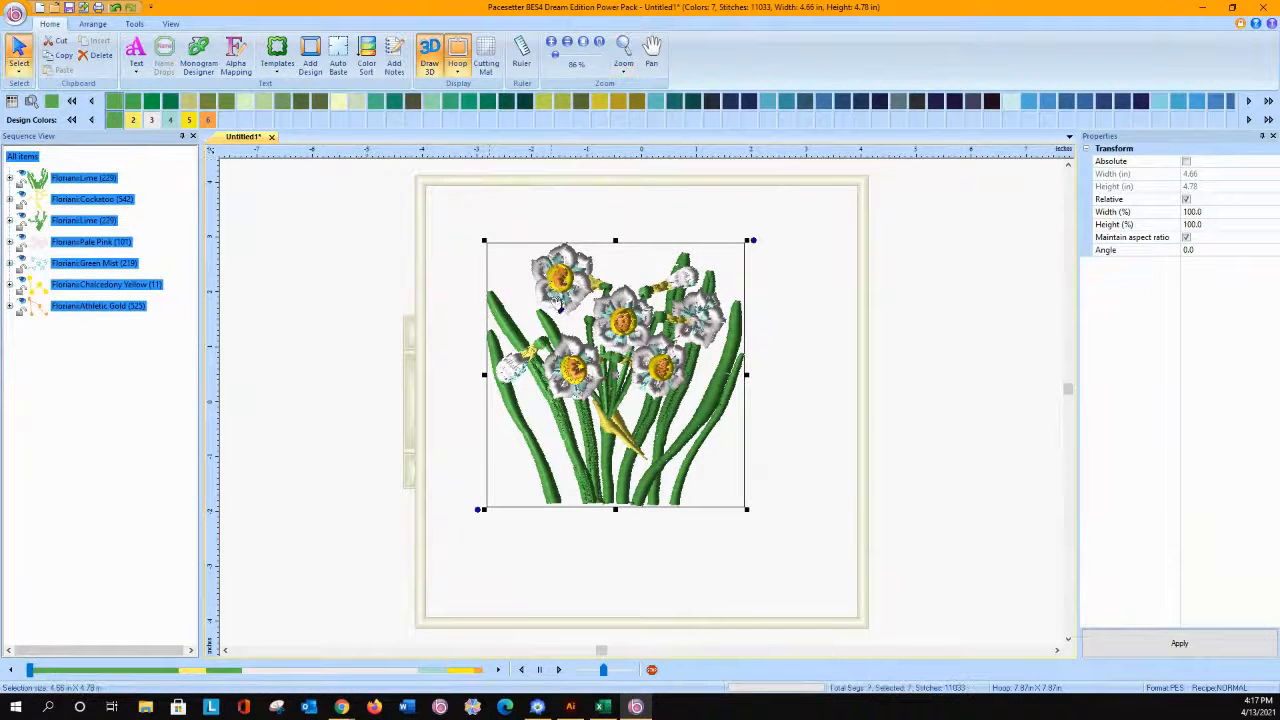
{"action": "left_click_drag", "start_coordinate": [560, 278], "coordinate": [592, 314]}
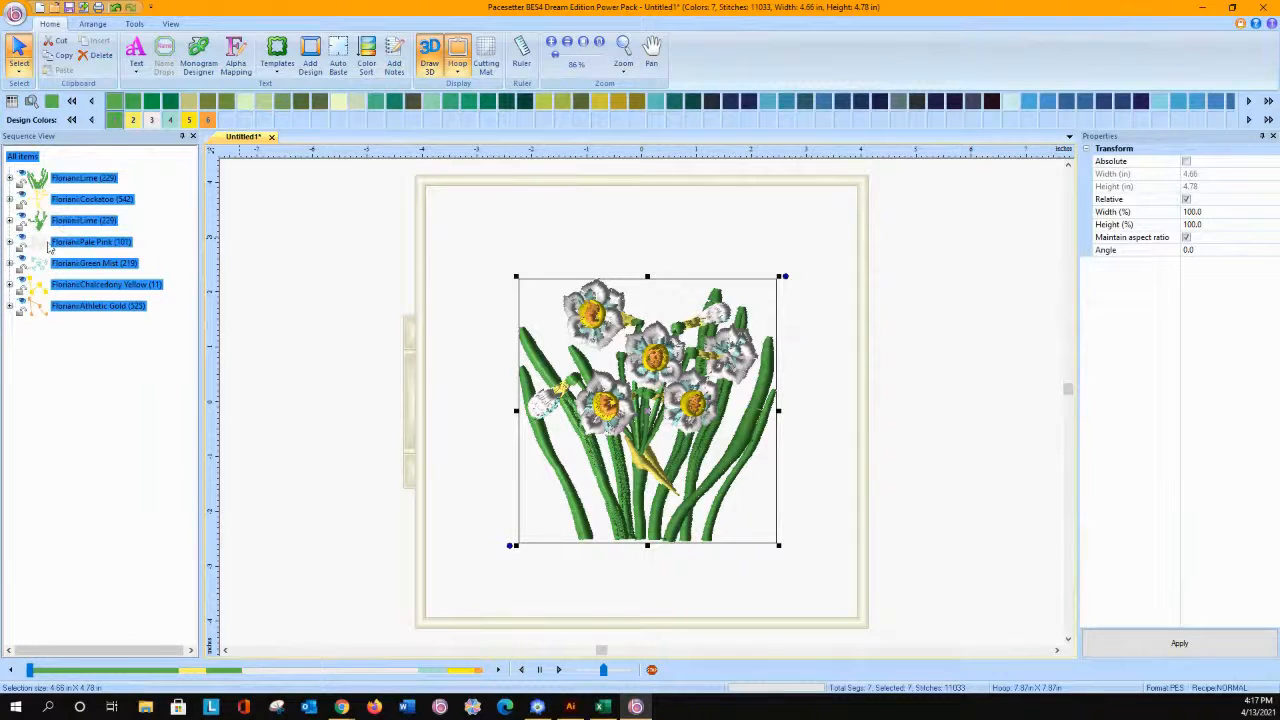
Step: Delete the stitches of the Pale Pink layer that form the daffodil petals
{"action": "left_click", "coordinate": [9, 241]}
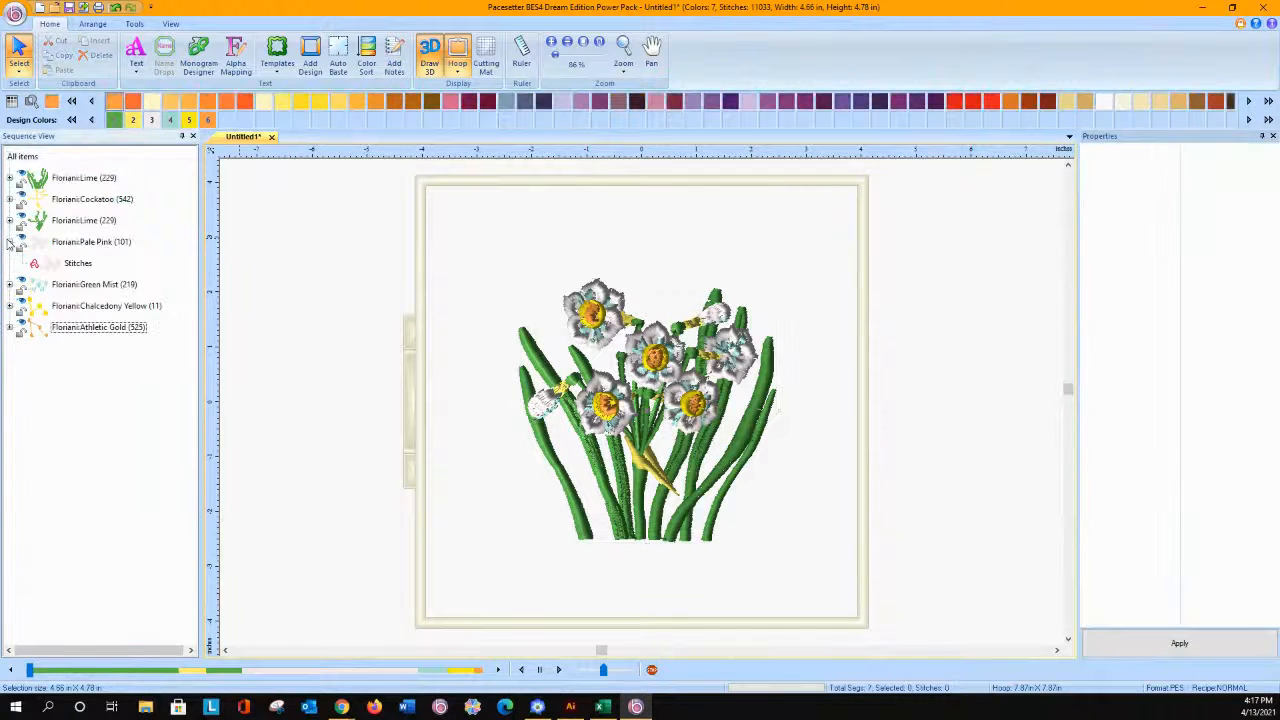
{"action": "left_click", "coordinate": [52, 268]}
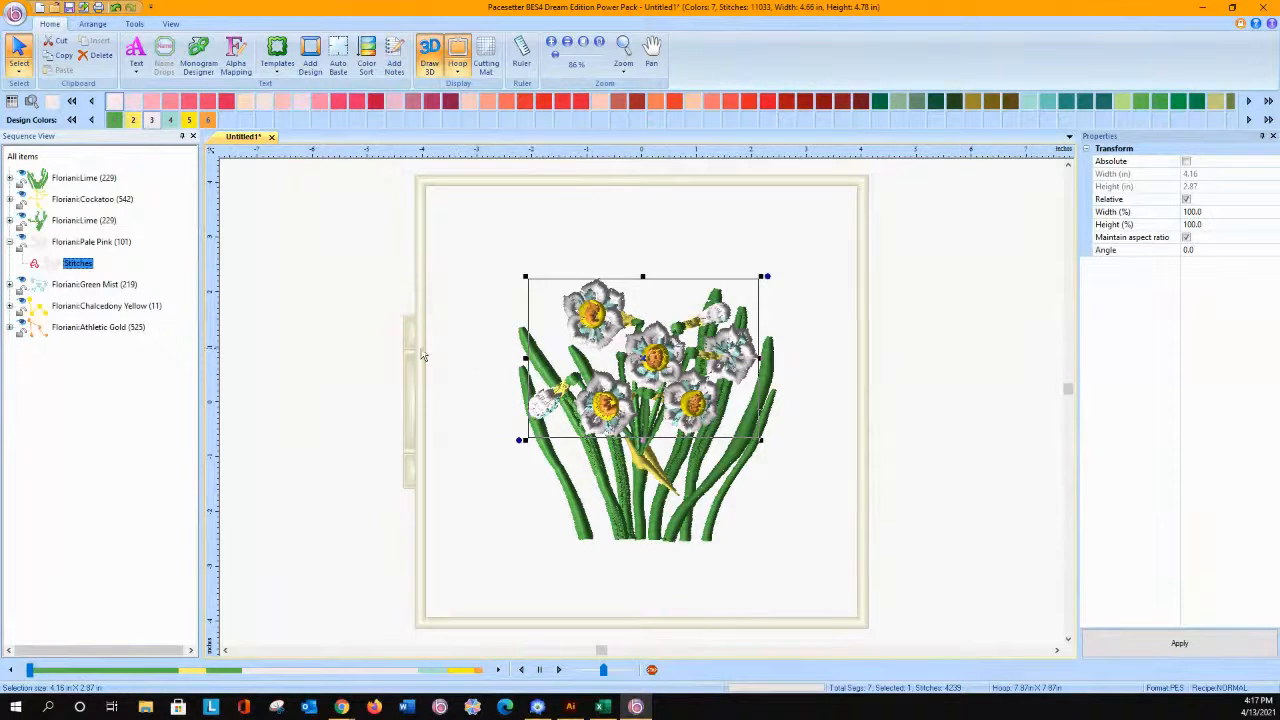
{"action": "key", "text": "Delete"}
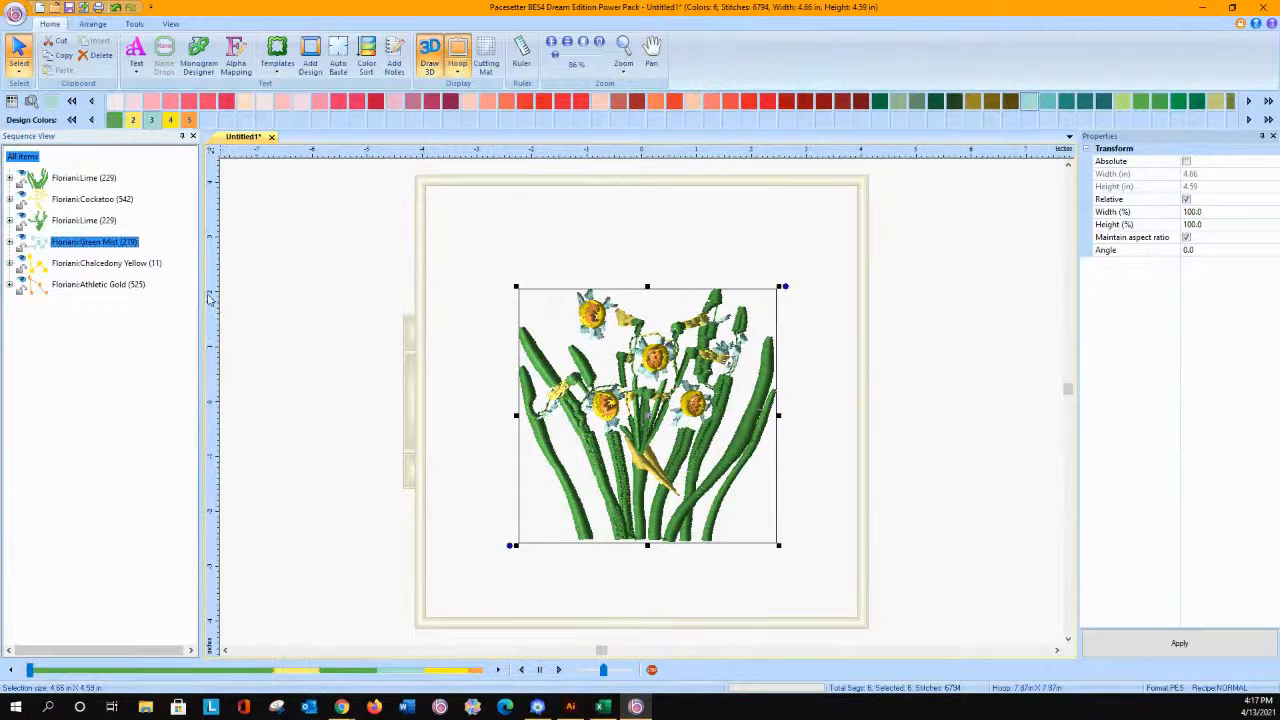
Step: Delete the Cockatoo, Chalcedony Yellow, Green Mist and Athletic Gold color layers from the daffodil design
{"action": "left_click", "coordinate": [60, 205]}
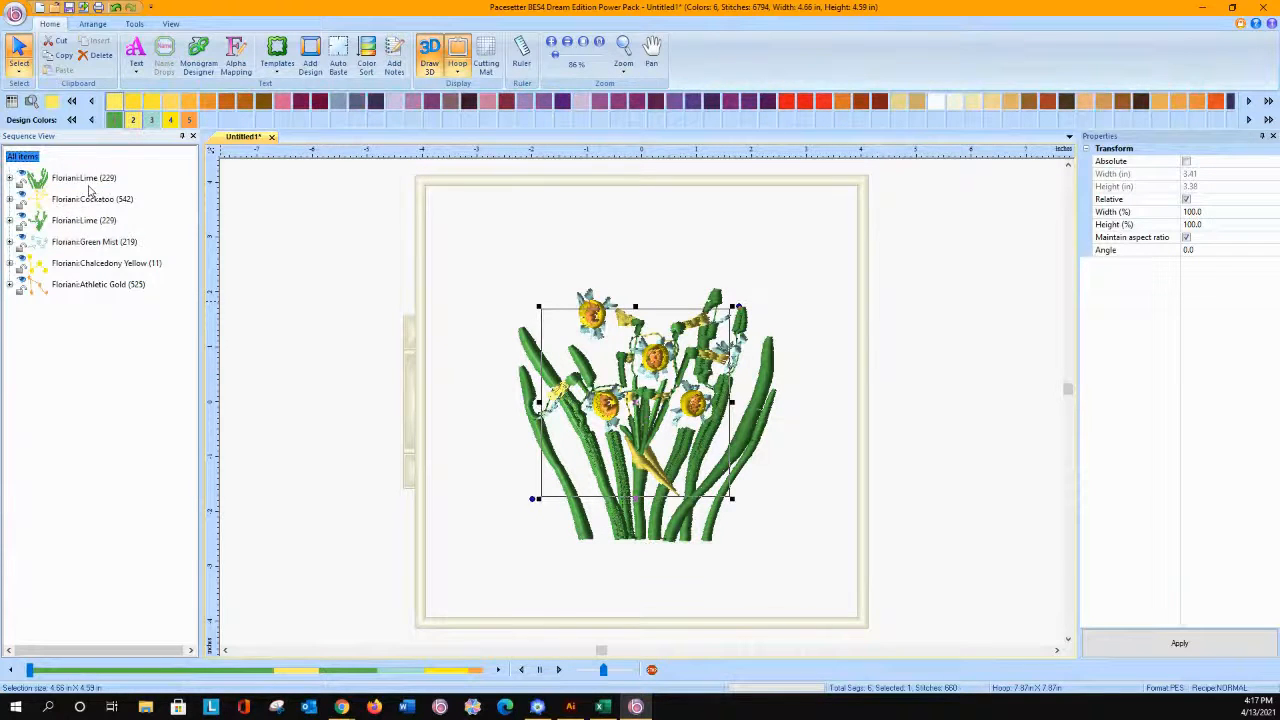
{"action": "key", "text": "Delete"}
{"action": "left_click", "coordinate": [58, 242]}
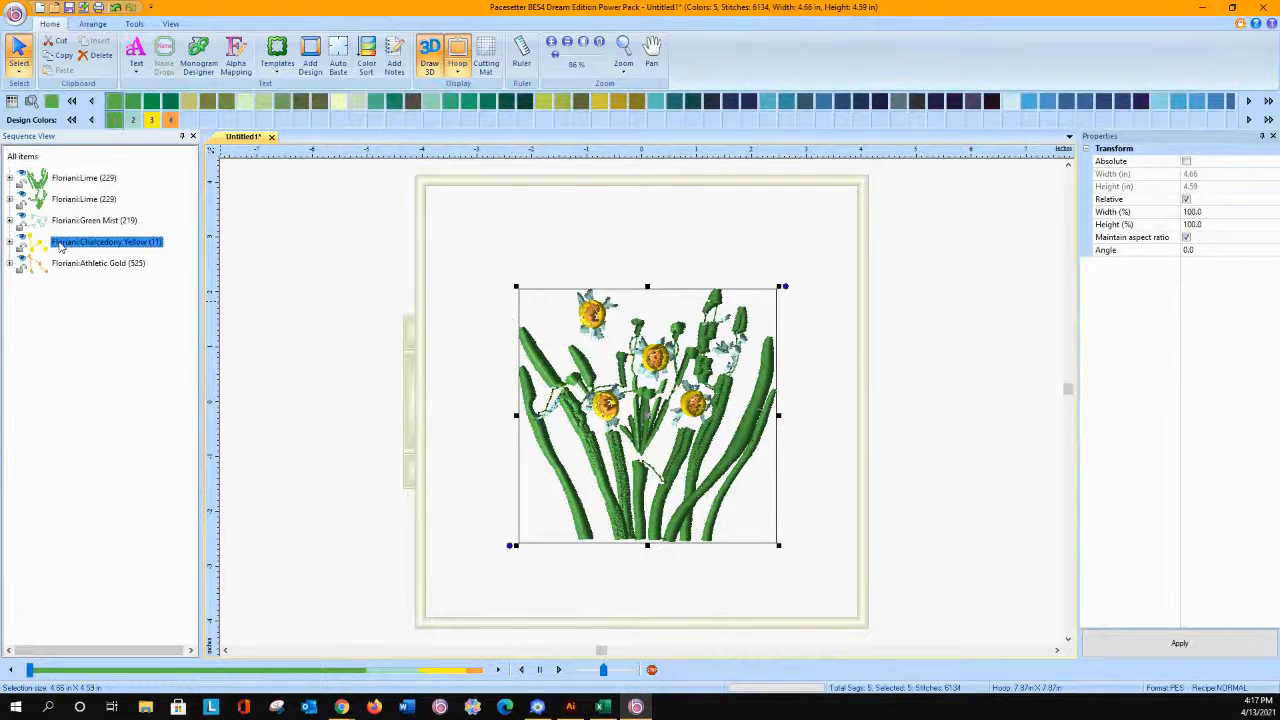
{"action": "key", "text": "Delete"}
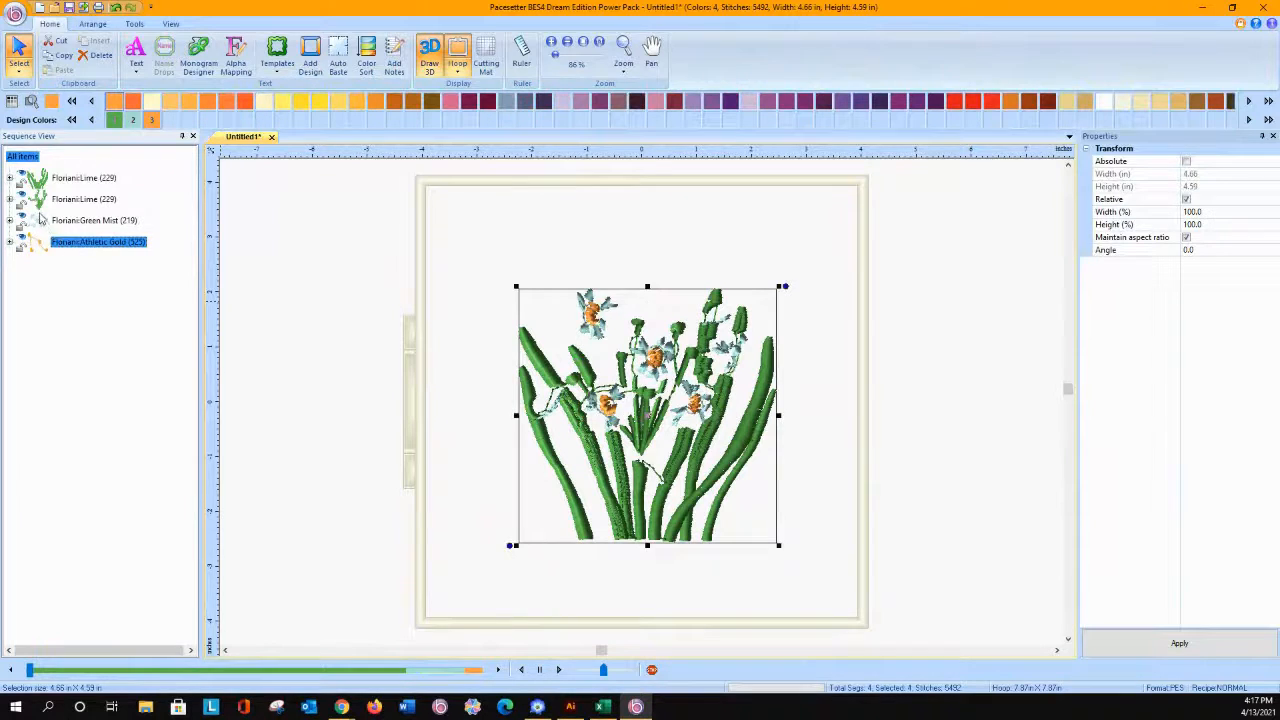
{"action": "left_click", "coordinate": [50, 220]}
{"action": "key", "text": "Delete"}
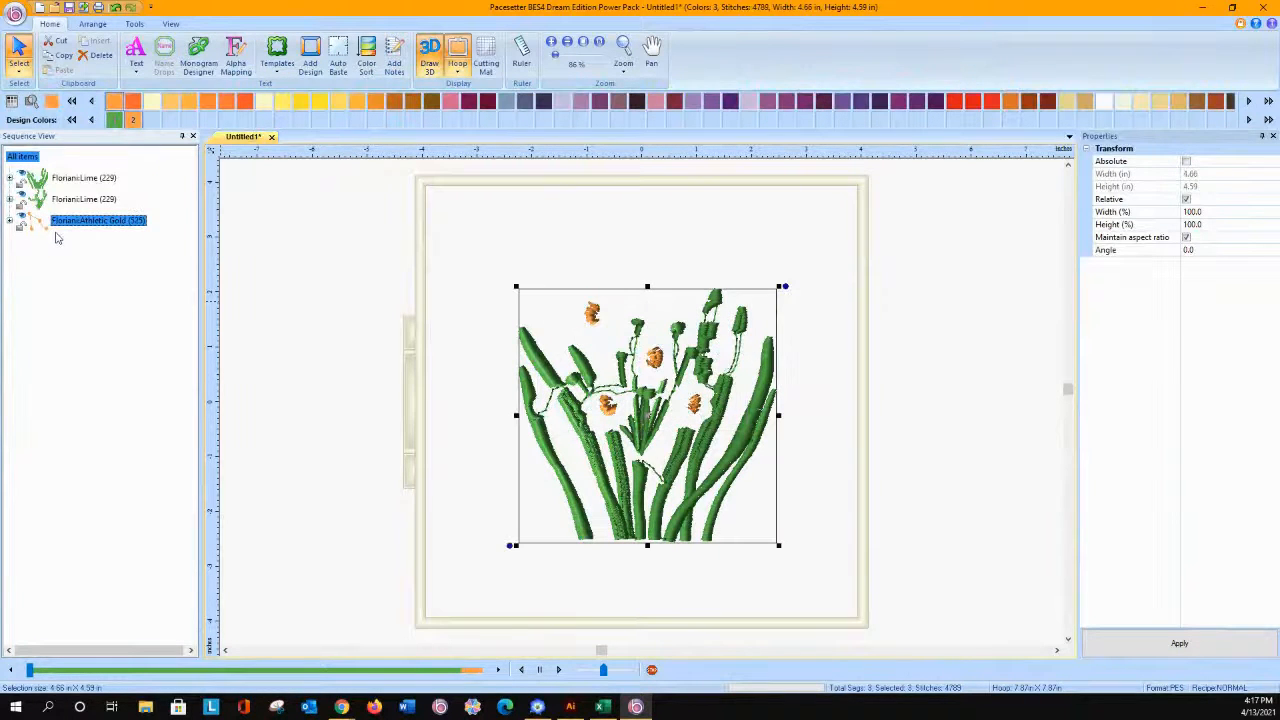
{"action": "key", "text": "Delete"}
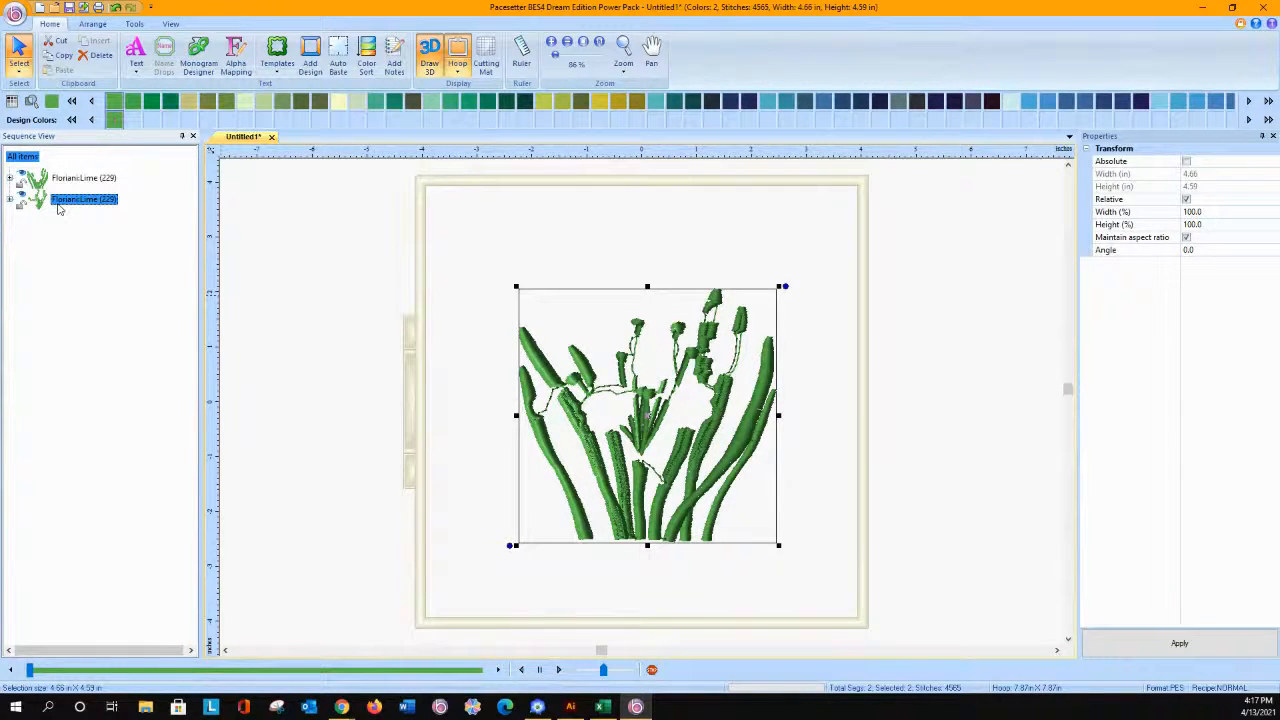
Step: Undo the removal of both green layers and delete only the second Lime layer
{"action": "key", "text": "Delete"}
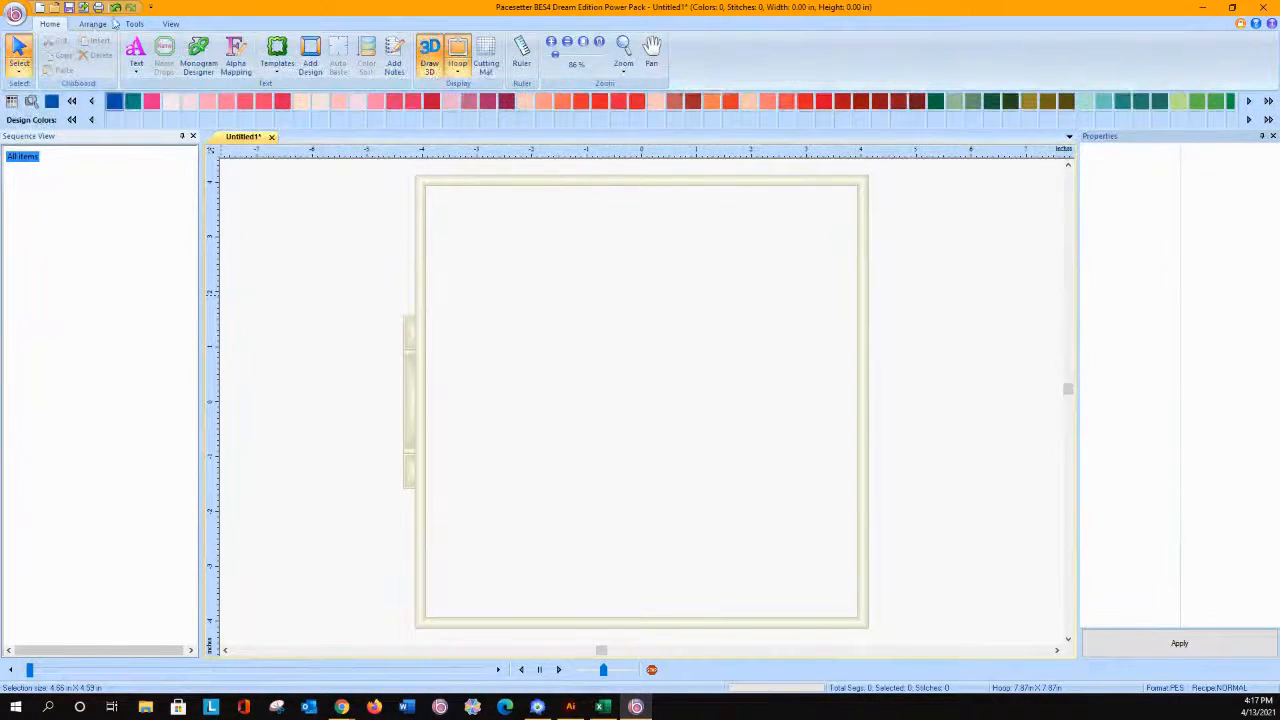
{"action": "left_click", "coordinate": [115, 7]}
{"action": "left_click", "coordinate": [77, 200]}
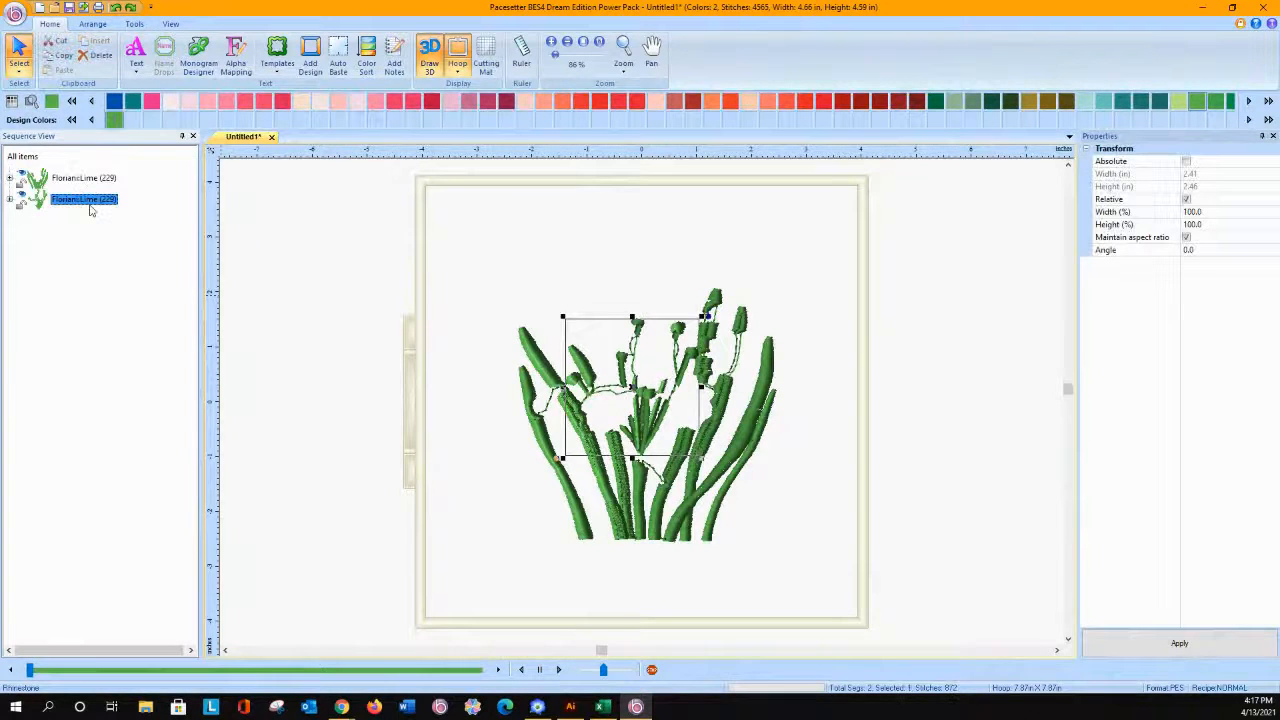
{"action": "key", "text": "Delete"}
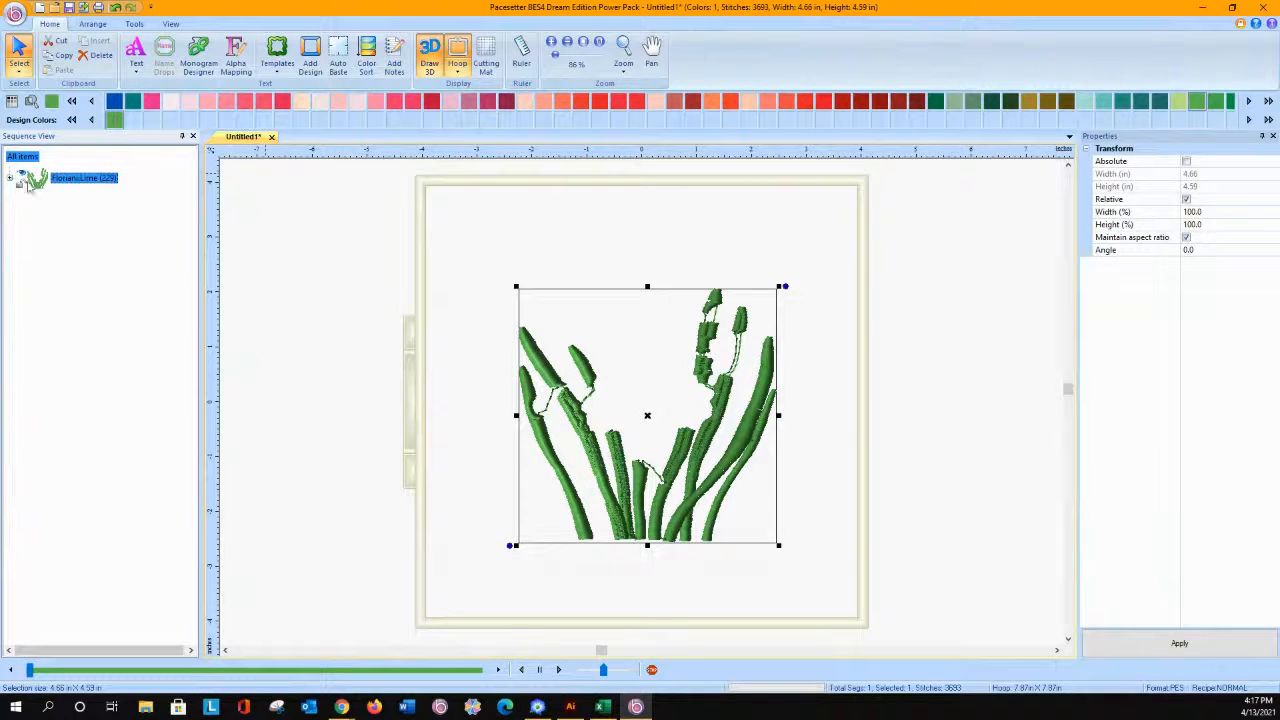
Step: Select all the remaining Lime leaves and delete them to empty the hoop
{"action": "left_click", "coordinate": [10, 180]}
{"action": "left_click", "coordinate": [10, 180]}
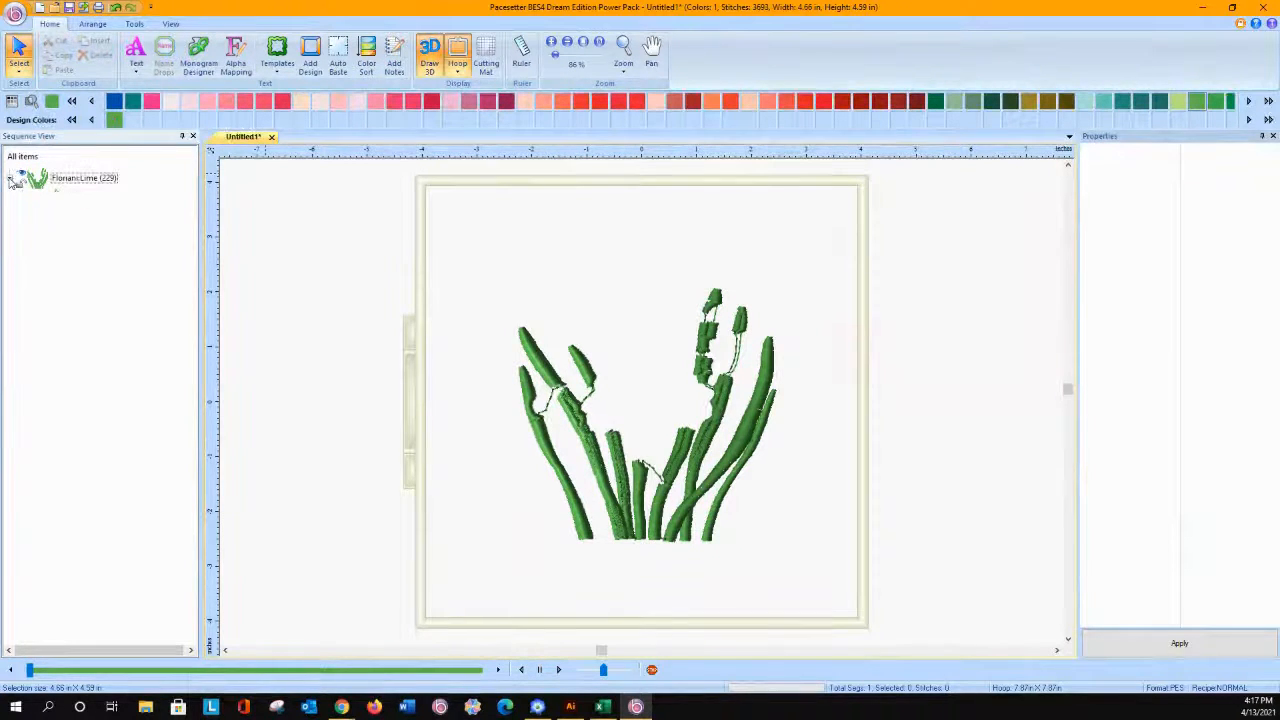
{"action": "left_click_drag", "start_coordinate": [466, 229], "coordinate": [794, 585]}
{"action": "key", "text": "Delete"}
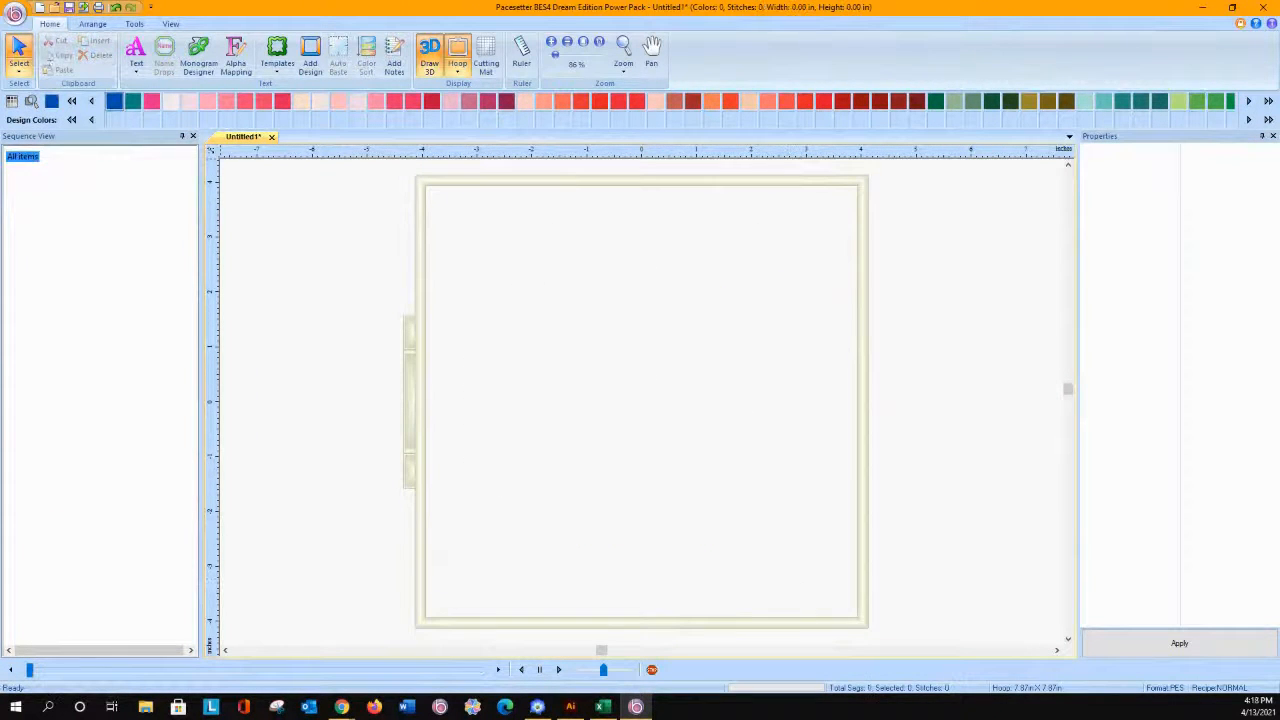
{"action": "left_click", "coordinate": [15, 13]}
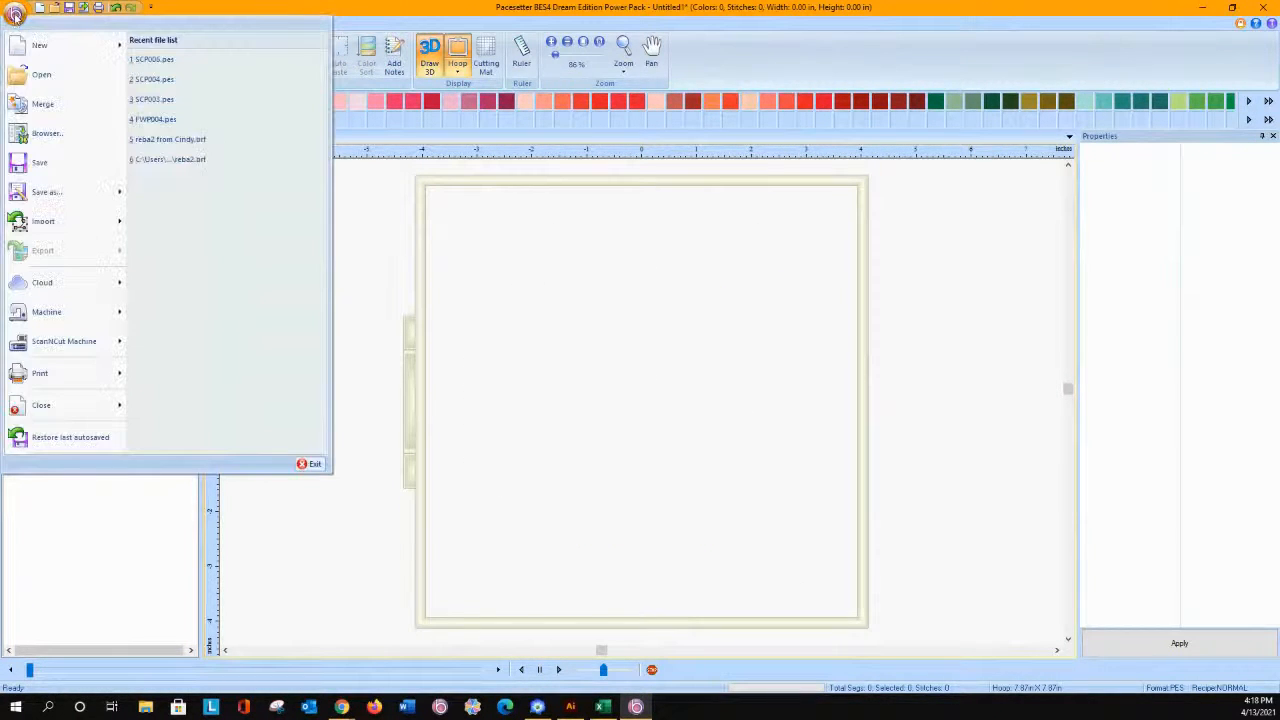
{"action": "left_click", "coordinate": [27, 108]}
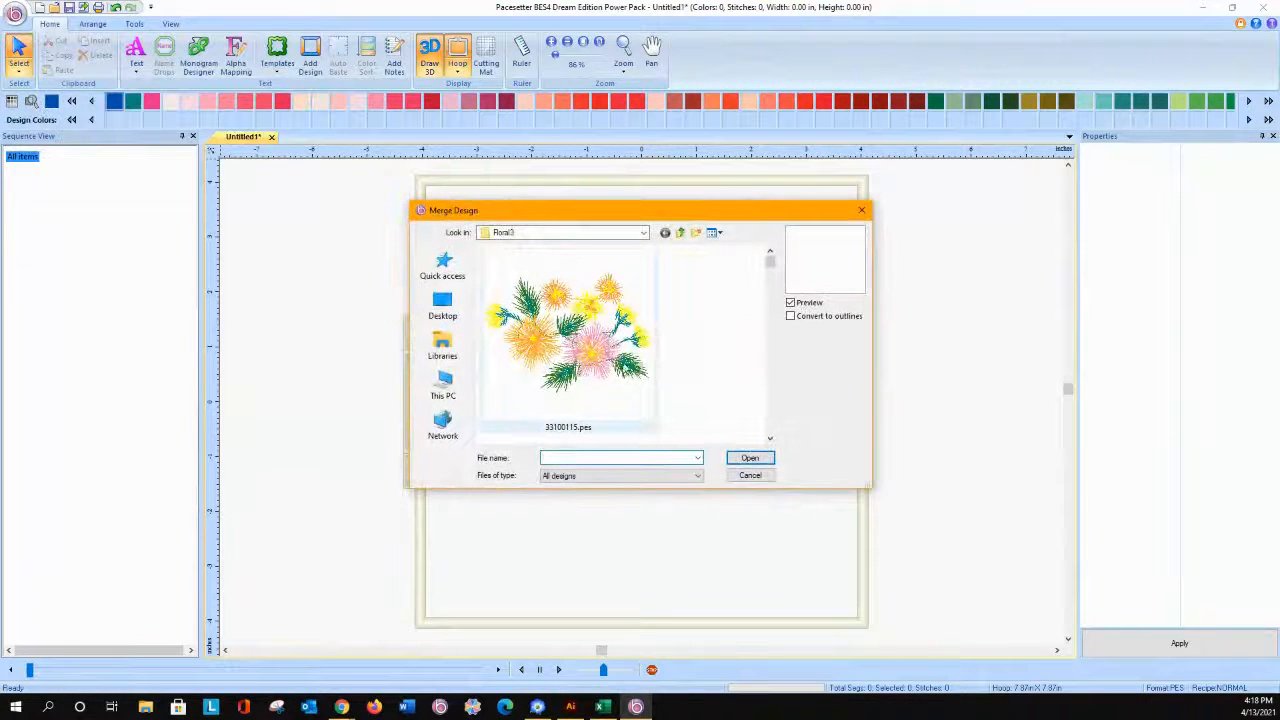
{"action": "left_click", "coordinate": [597, 340]}
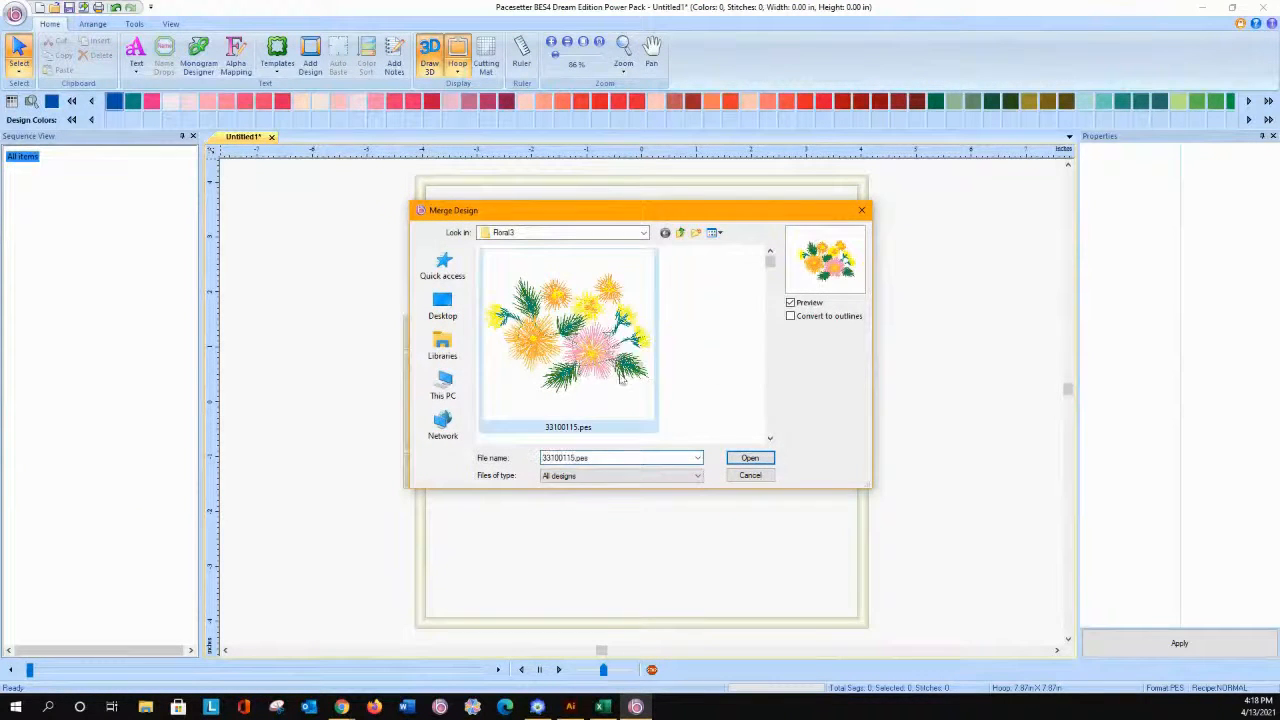
{"action": "left_click", "coordinate": [750, 458]}
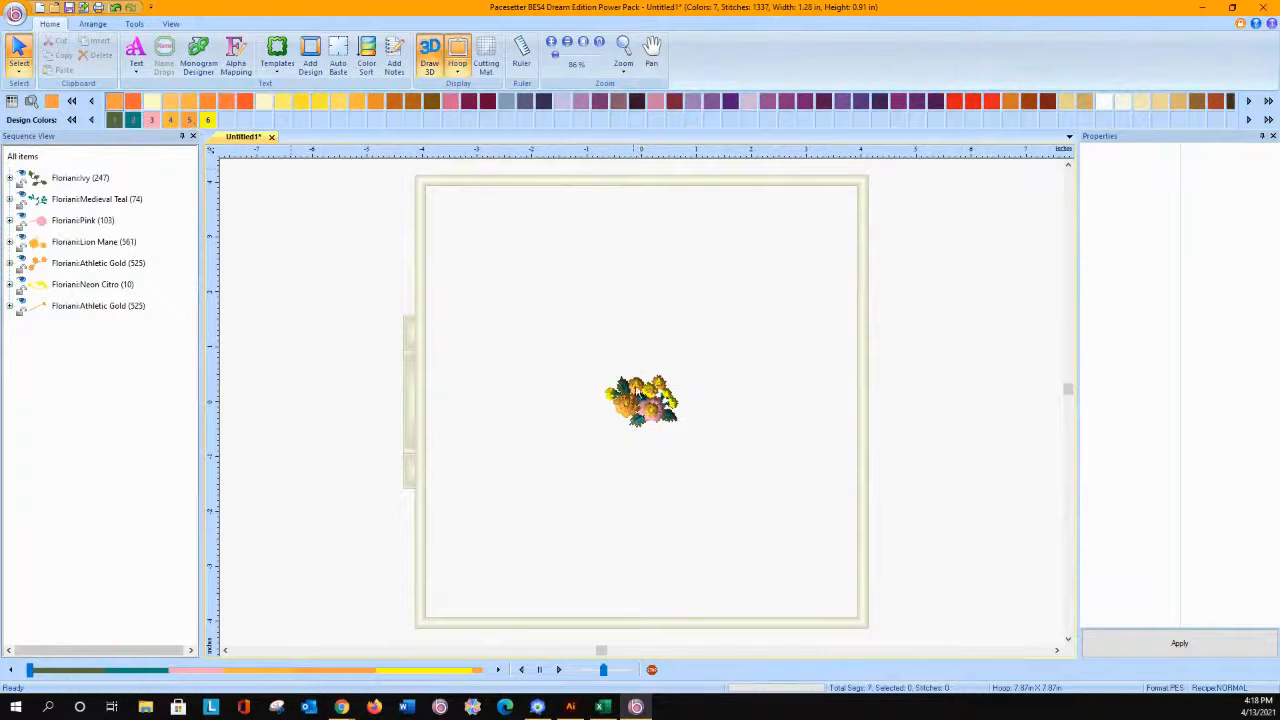
{"action": "left_click", "coordinate": [640, 396]}
{"action": "key", "text": "Delete"}
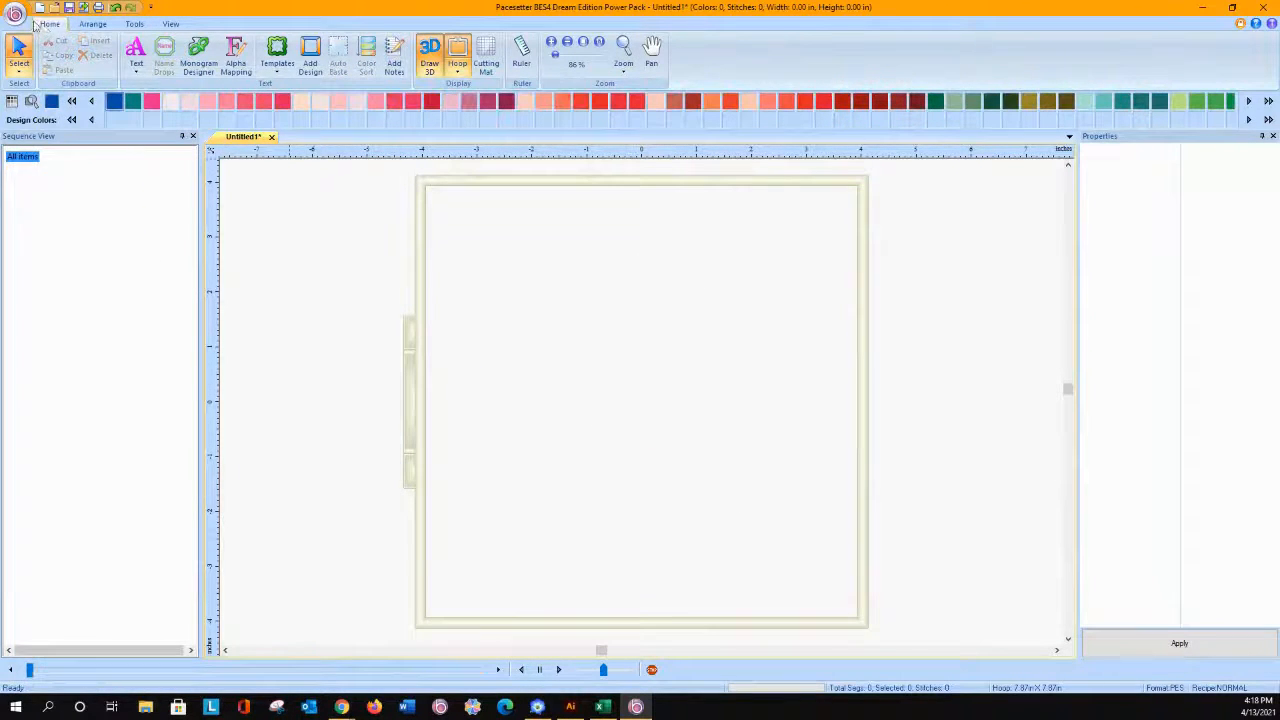
Step: Merge 33100115.pes from the Floral3 folder with Convert to outlines turned on and enlarge it proportionally to about 2.70 × 1.91 in
{"action": "left_click", "coordinate": [15, 13]}
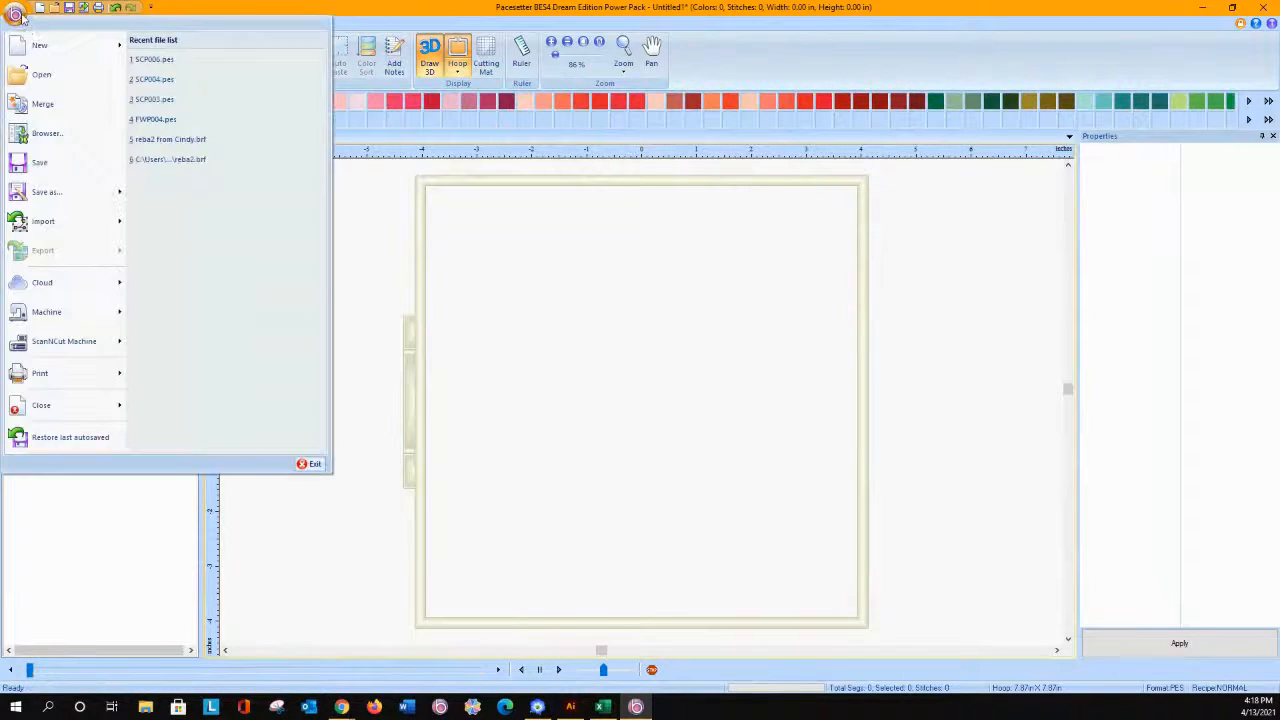
{"action": "left_click", "coordinate": [43, 105]}
{"action": "left_click", "coordinate": [790, 317]}
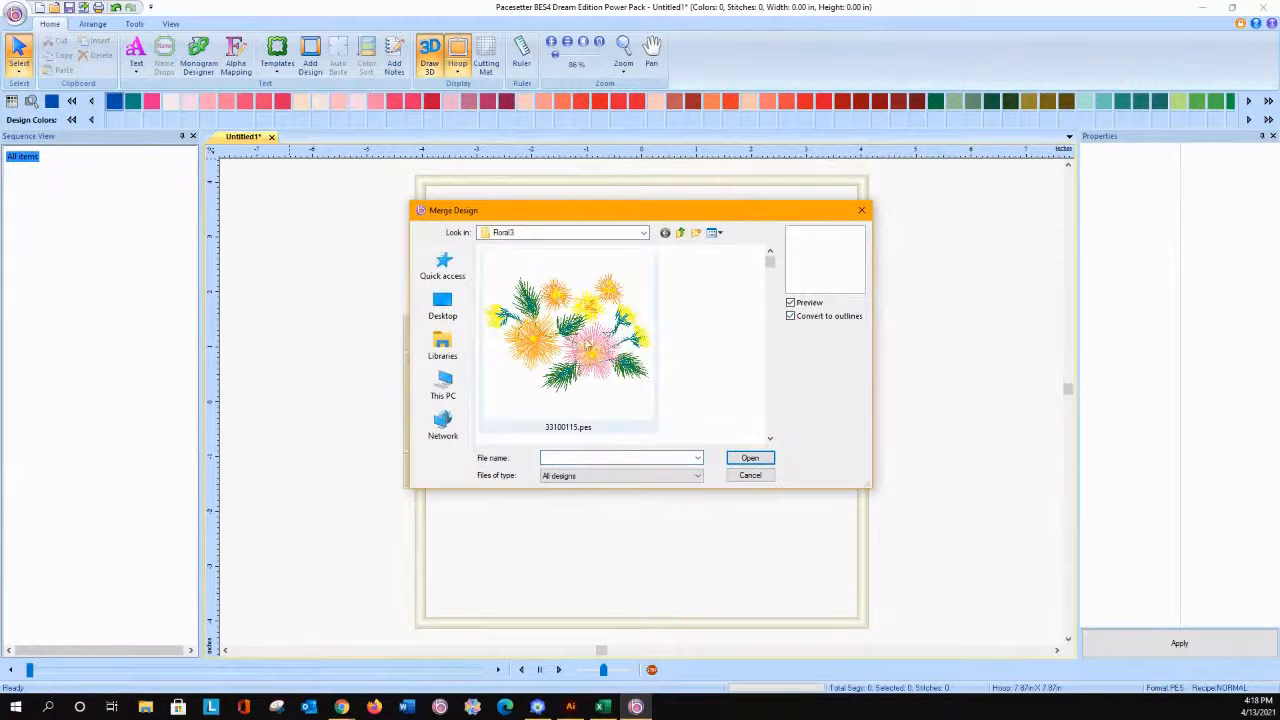
{"action": "left_click", "coordinate": [590, 345]}
{"action": "left_click", "coordinate": [752, 460]}
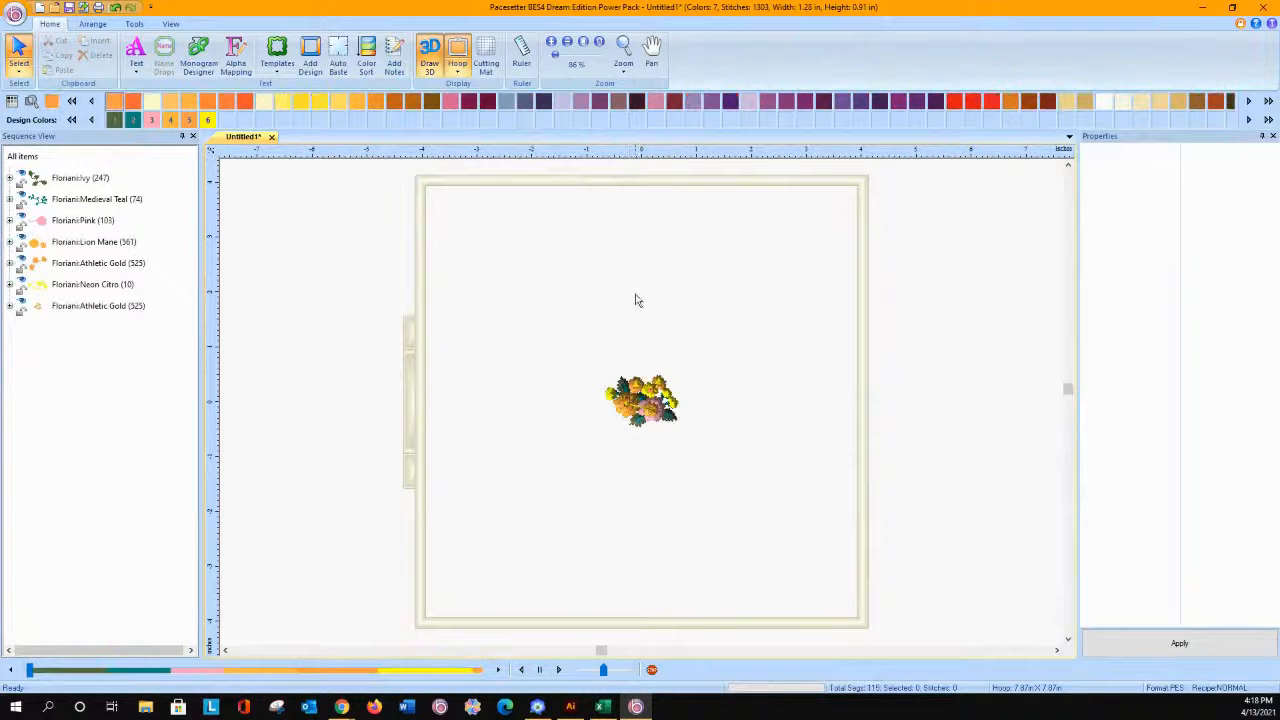
{"action": "left_click_drag", "start_coordinate": [635, 398], "coordinate": [527, 310]}
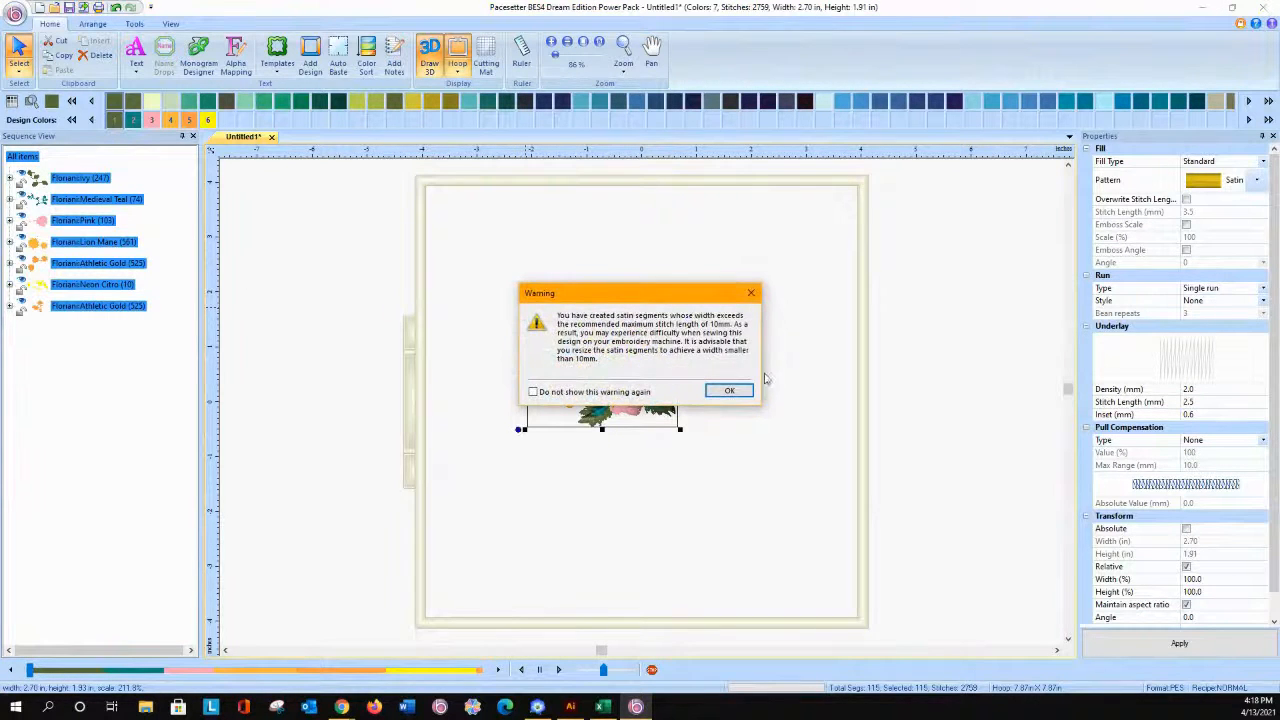
{"action": "left_click", "coordinate": [735, 392]}
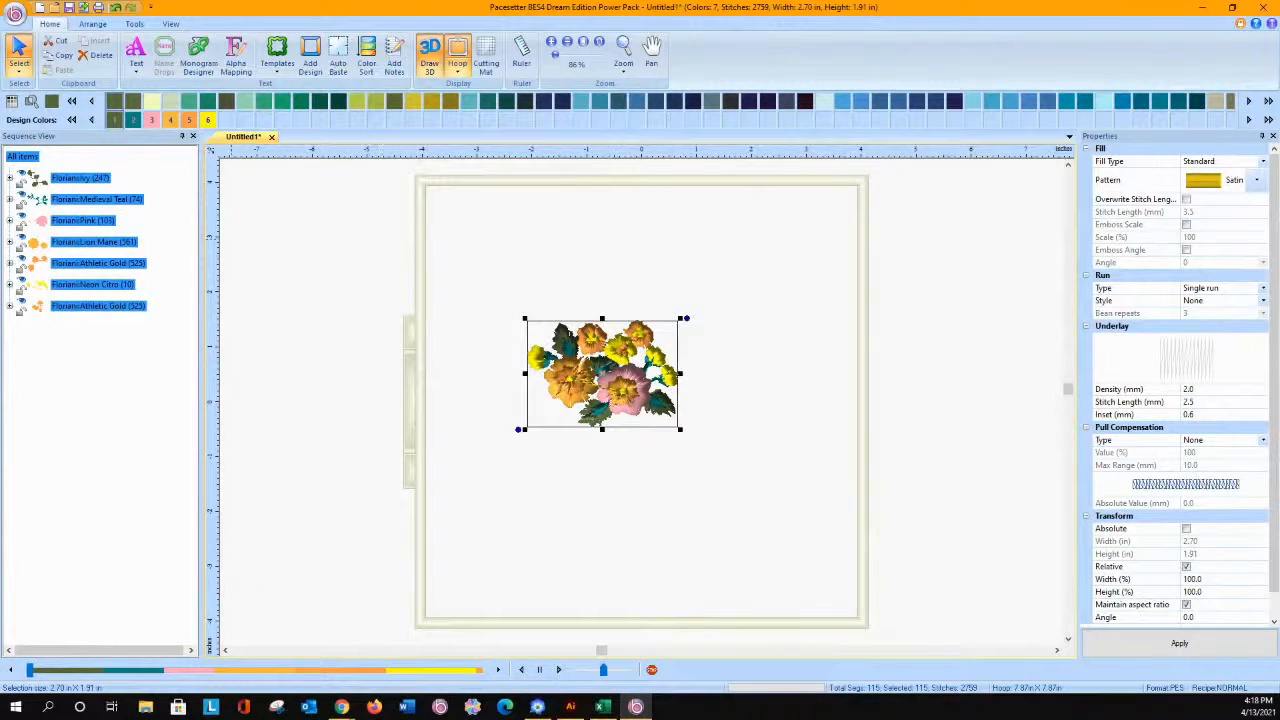
Step: Set the fill pattern of the Pink layer's three column segments to Corn Row 1 and apply it
{"action": "left_click", "coordinate": [90, 222]}
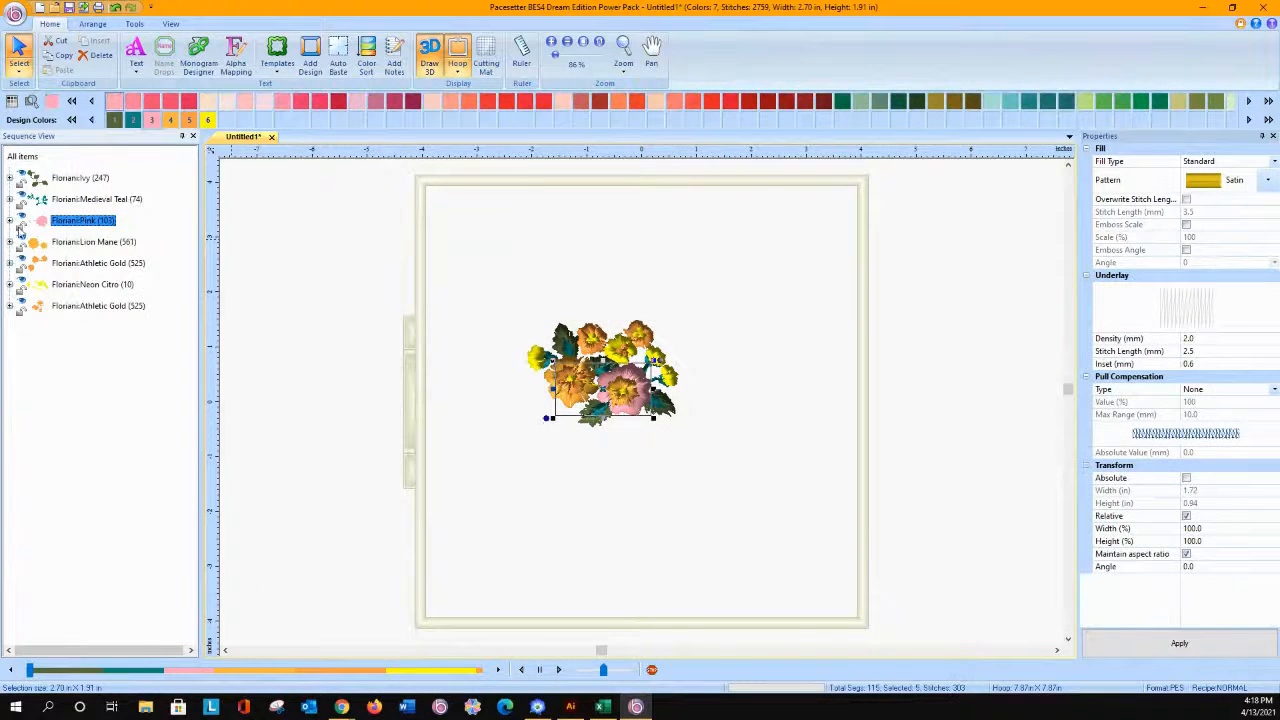
{"action": "left_click", "coordinate": [9, 221]}
{"action": "left_click", "coordinate": [78, 264]}
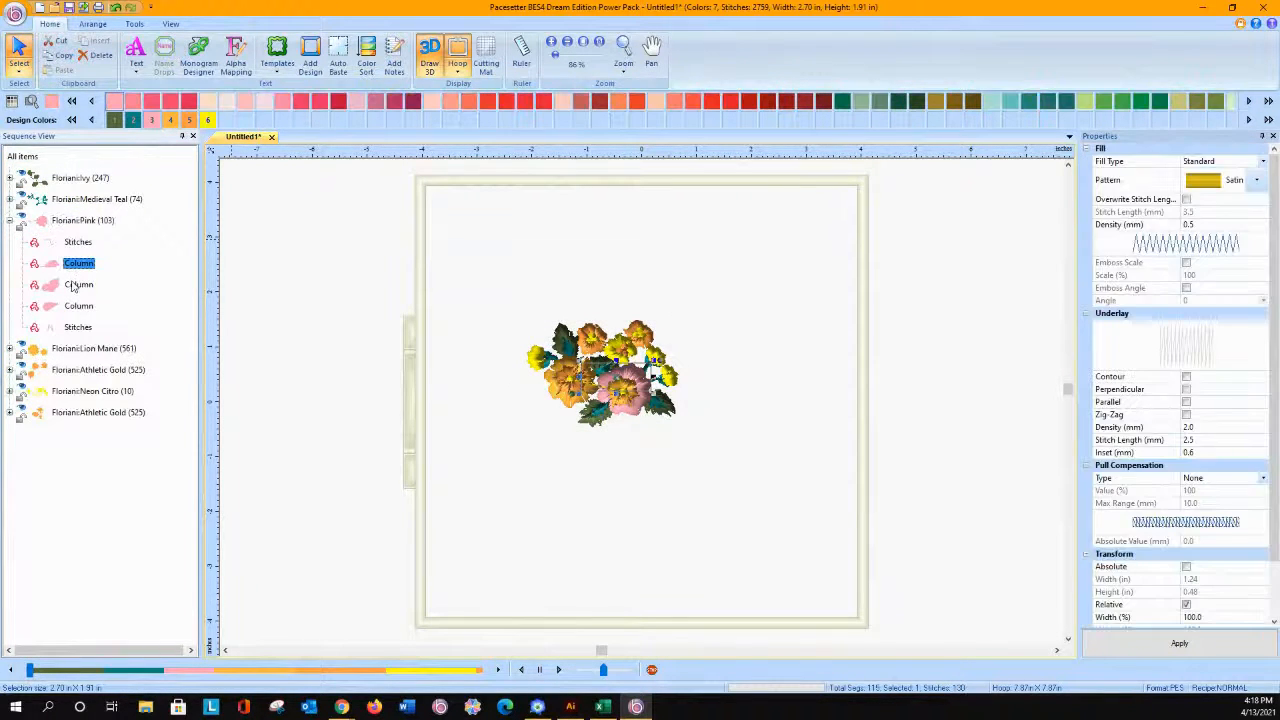
{"action": "left_click", "coordinate": [78, 285], "text": "ctrl"}
{"action": "left_click", "coordinate": [76, 310], "text": "ctrl"}
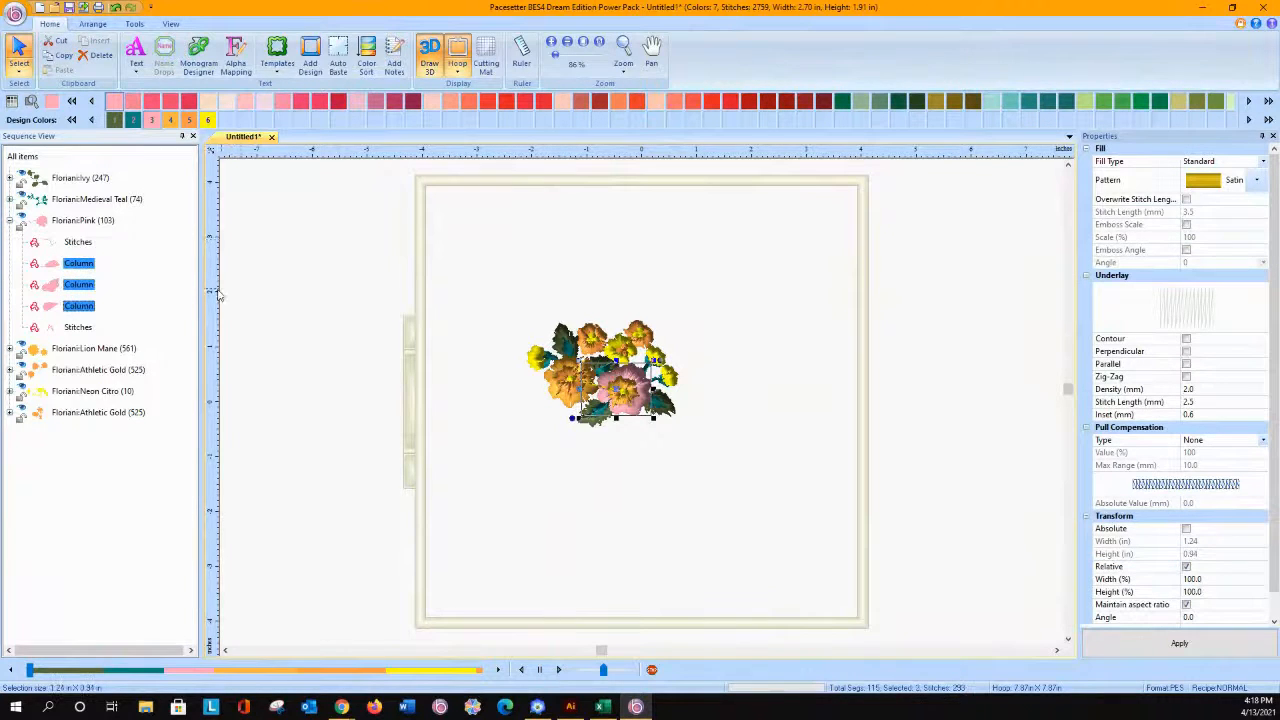
{"action": "left_click", "coordinate": [1257, 178]}
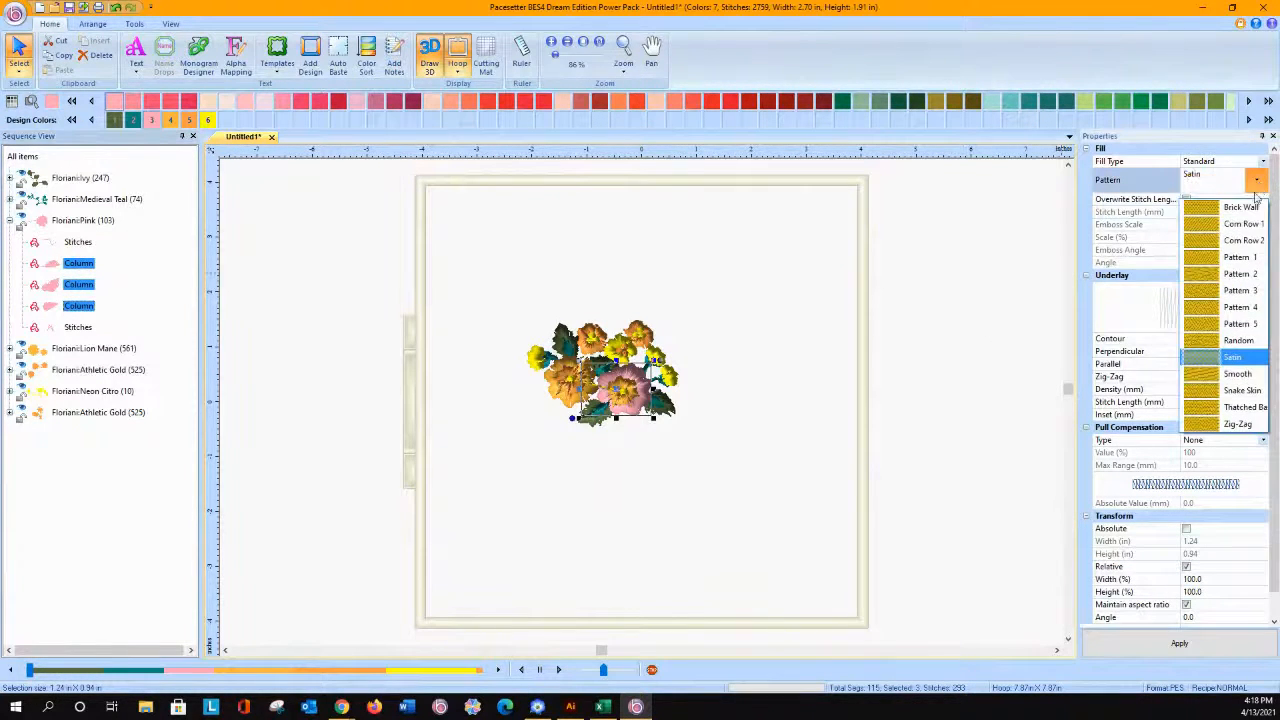
{"action": "left_click", "coordinate": [1234, 226]}
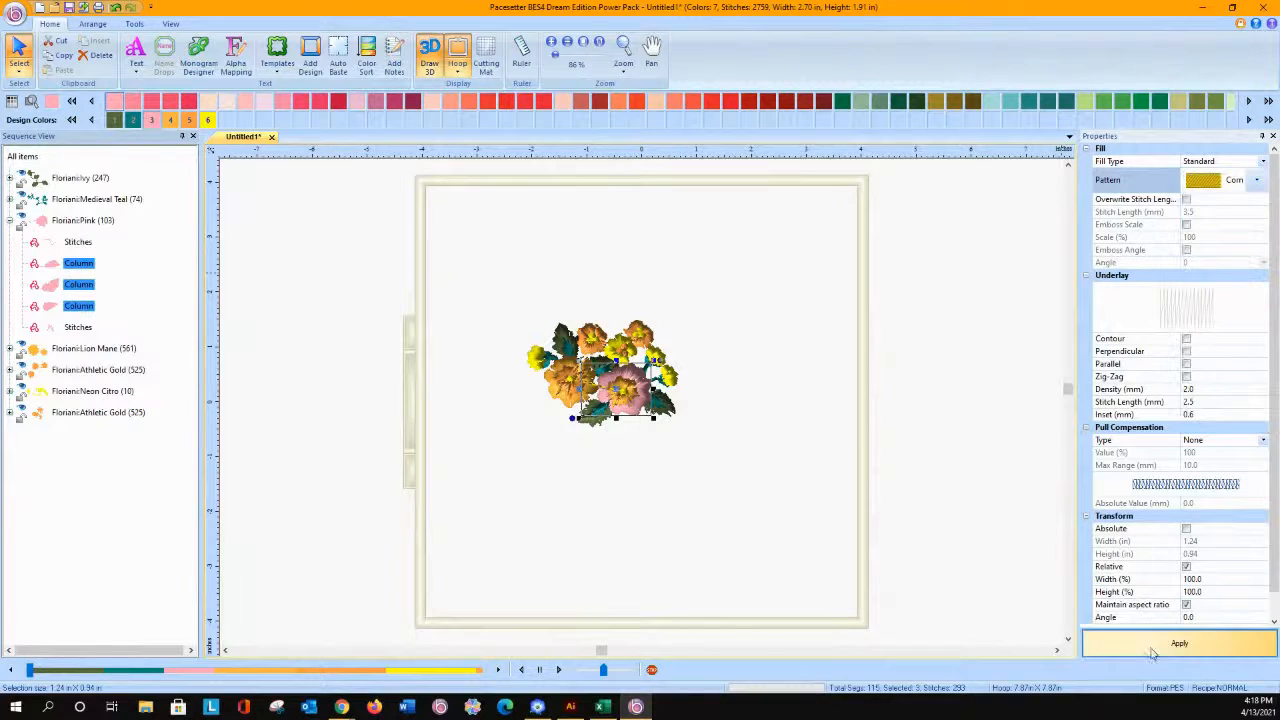
{"action": "left_click", "coordinate": [1180, 643]}
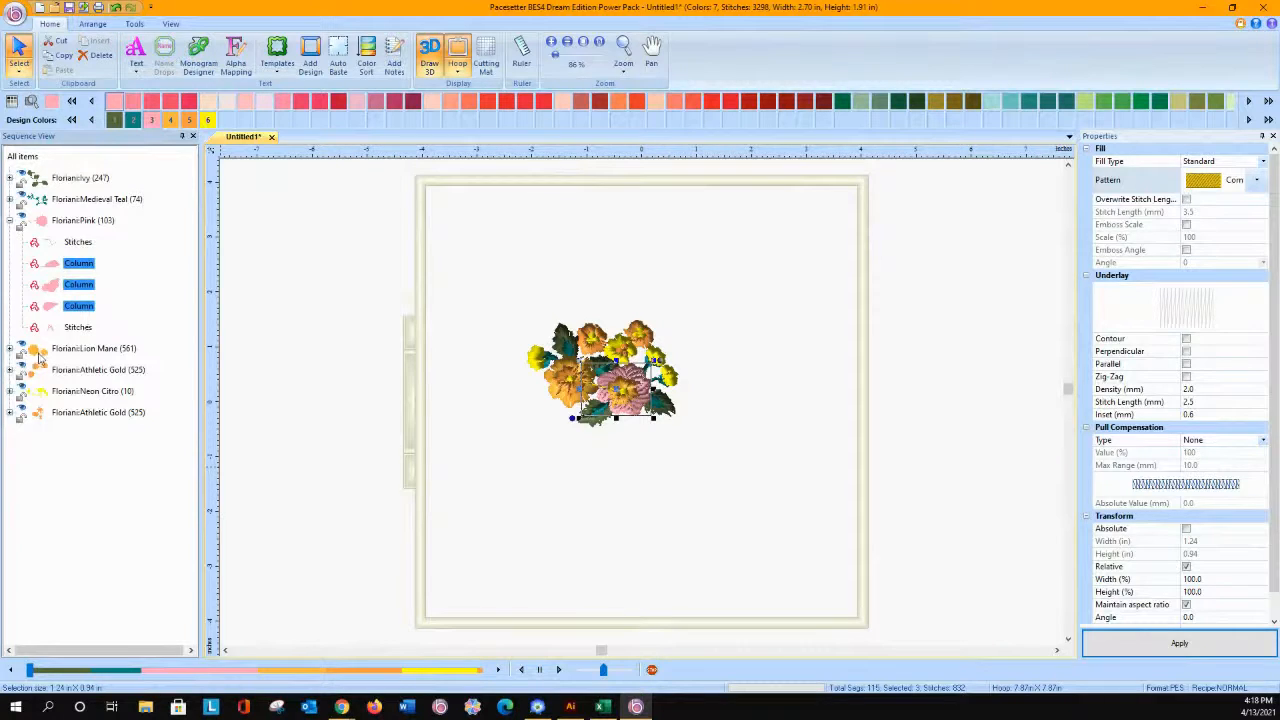
Step: Expand the Lion Mane layer and select its first Run segment at the pink flower's center
{"action": "left_click", "coordinate": [10, 350]}
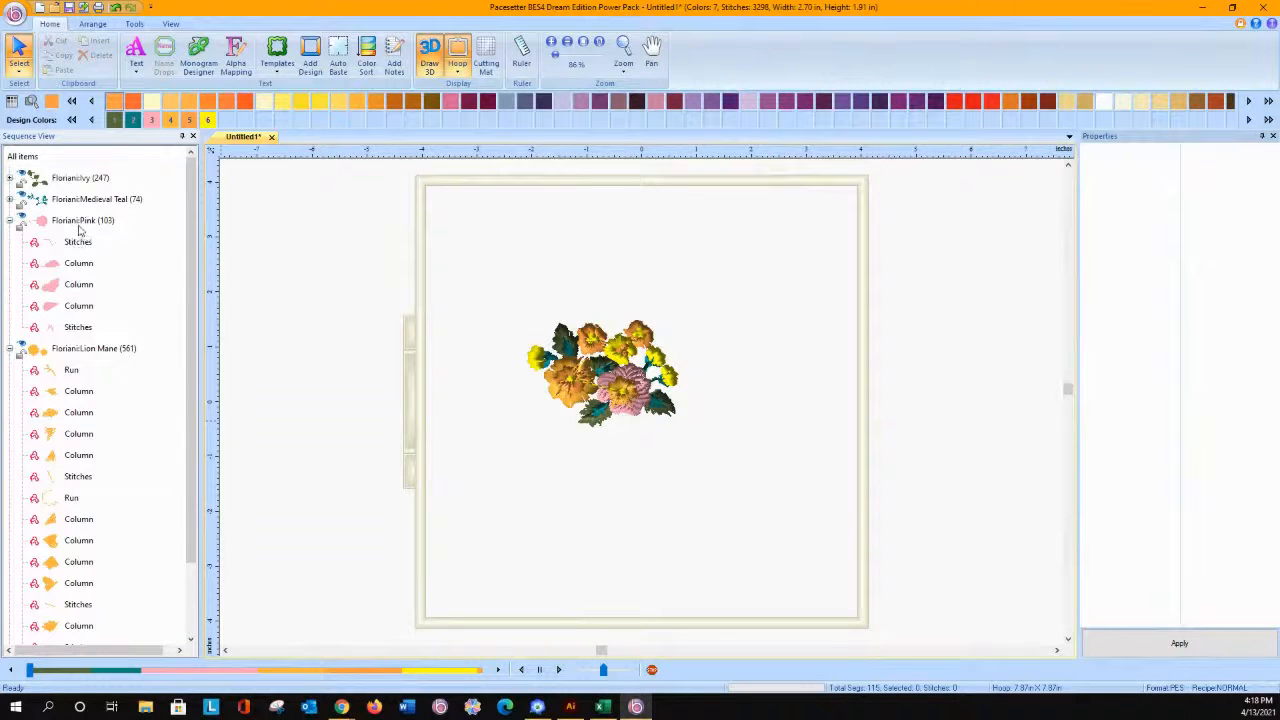
{"action": "left_click", "coordinate": [69, 375]}
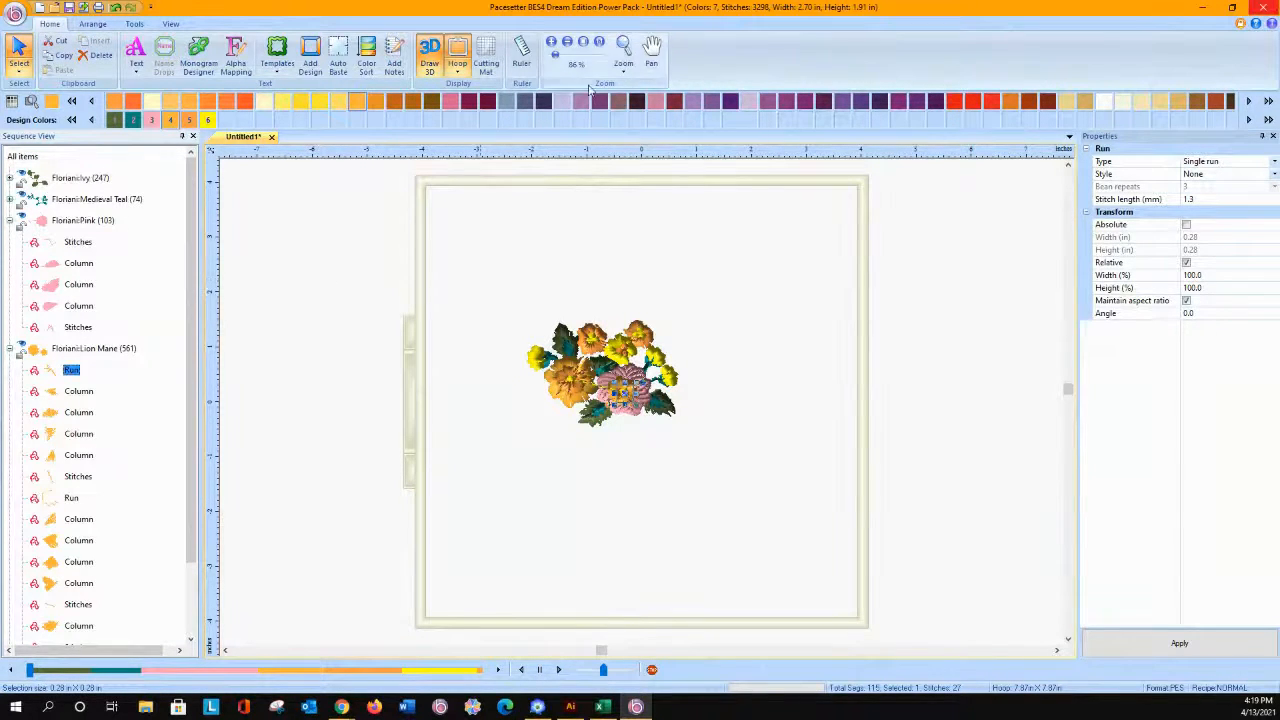
{"action": "left_click", "coordinate": [623, 50]}
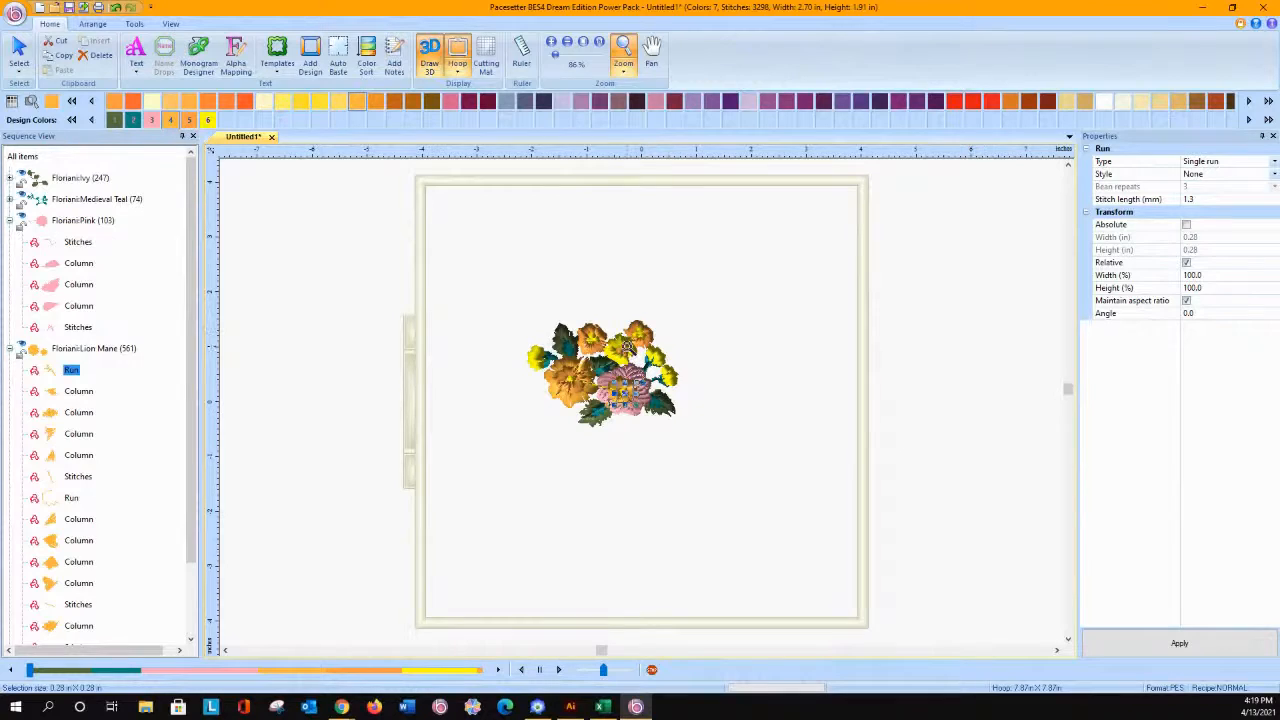
{"action": "left_click_drag", "start_coordinate": [560, 365], "coordinate": [605, 393]}
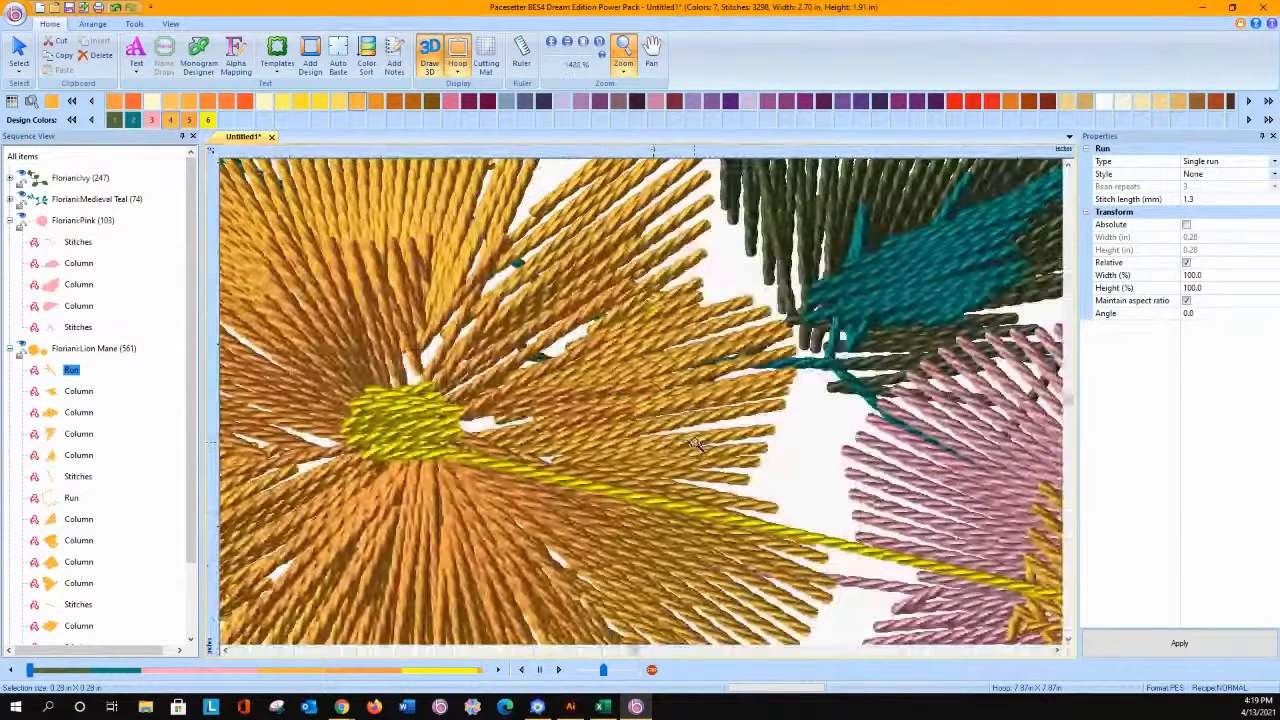
{"action": "left_click_drag", "start_coordinate": [668, 440], "coordinate": [650, 430]}
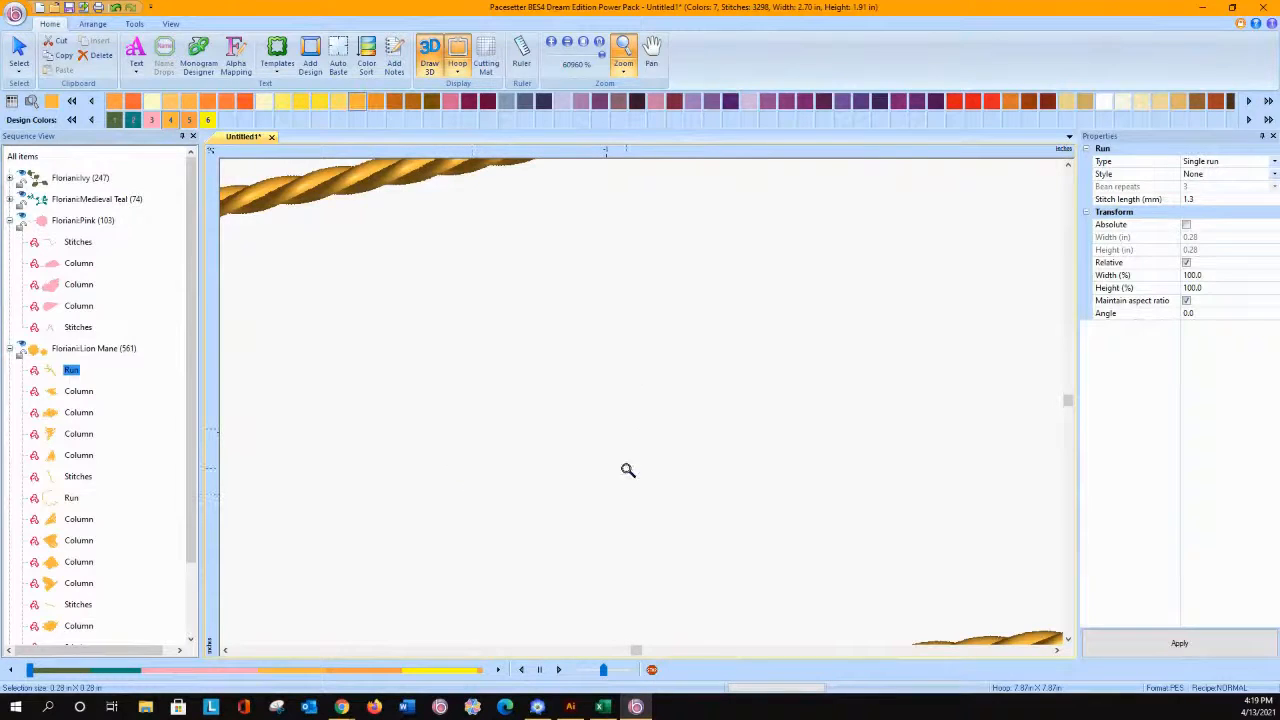
{"action": "left_click", "coordinate": [628, 470]}
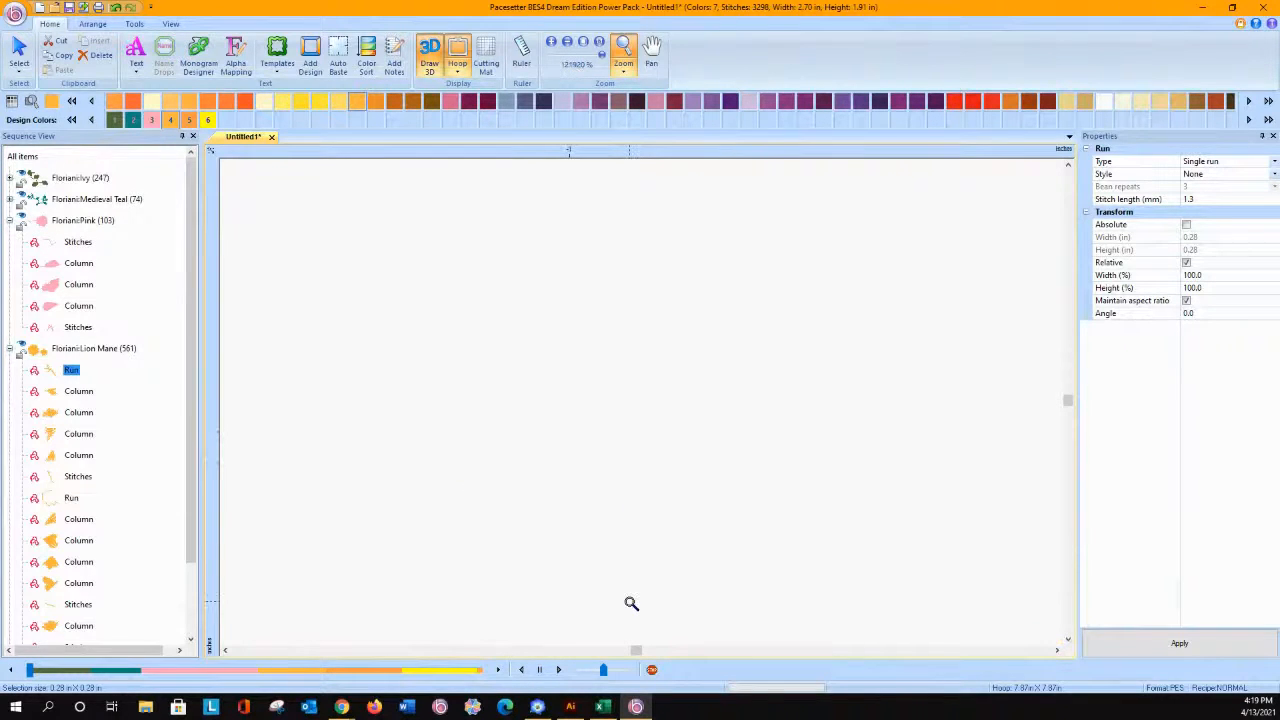
{"action": "right_click", "coordinate": [1062, 6]}
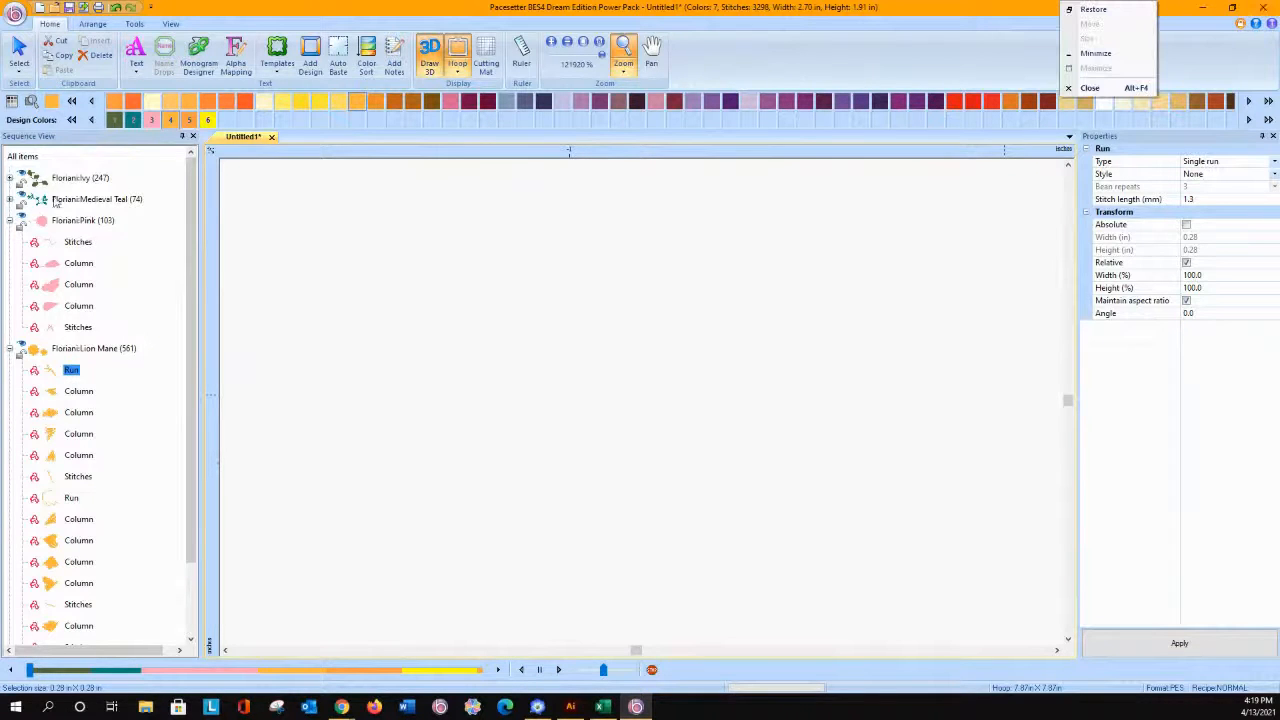
{"action": "left_click", "coordinate": [586, 44]}
{"action": "left_click", "coordinate": [586, 44]}
{"action": "left_click", "coordinate": [624, 72]}
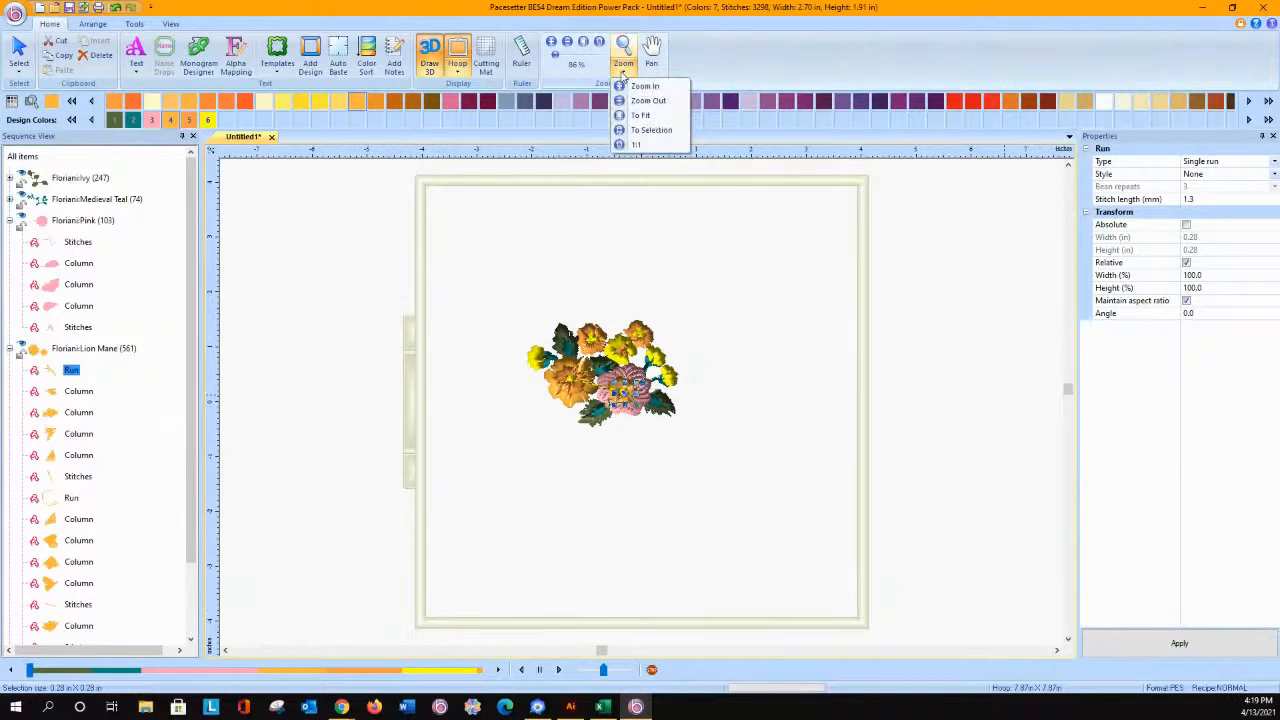
{"action": "left_click", "coordinate": [651, 130]}
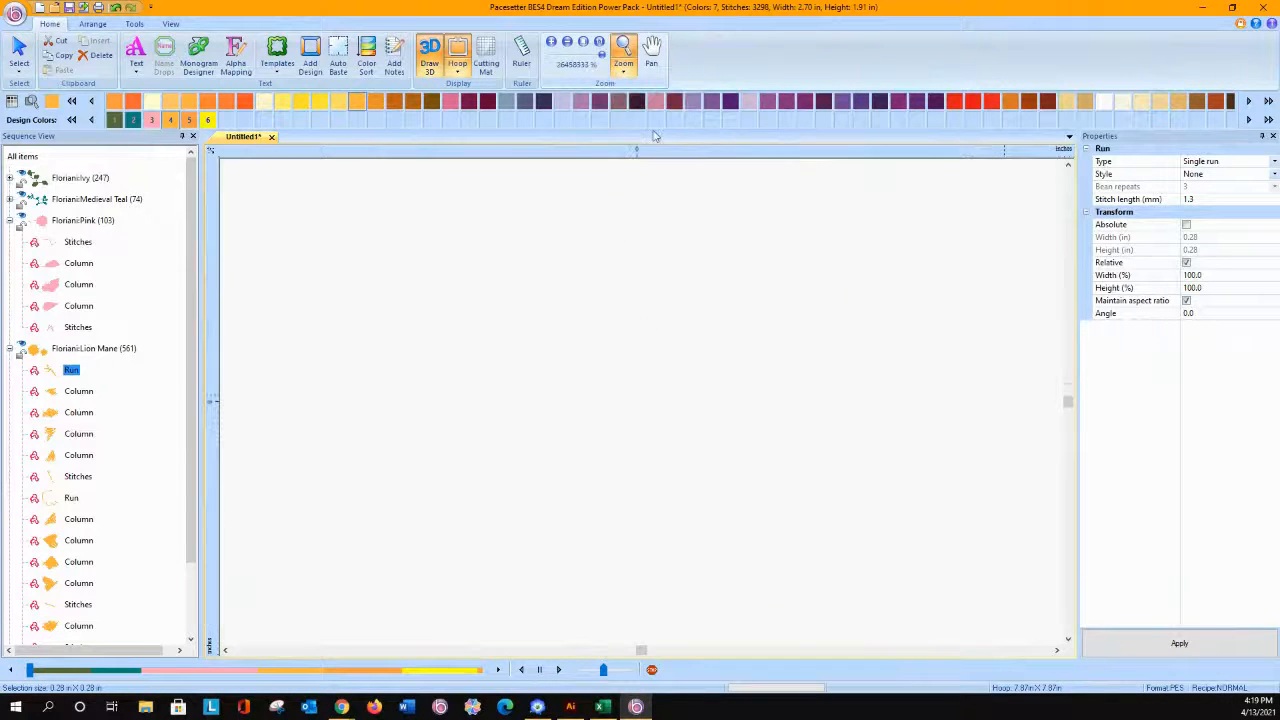
{"action": "left_click", "coordinate": [624, 70]}
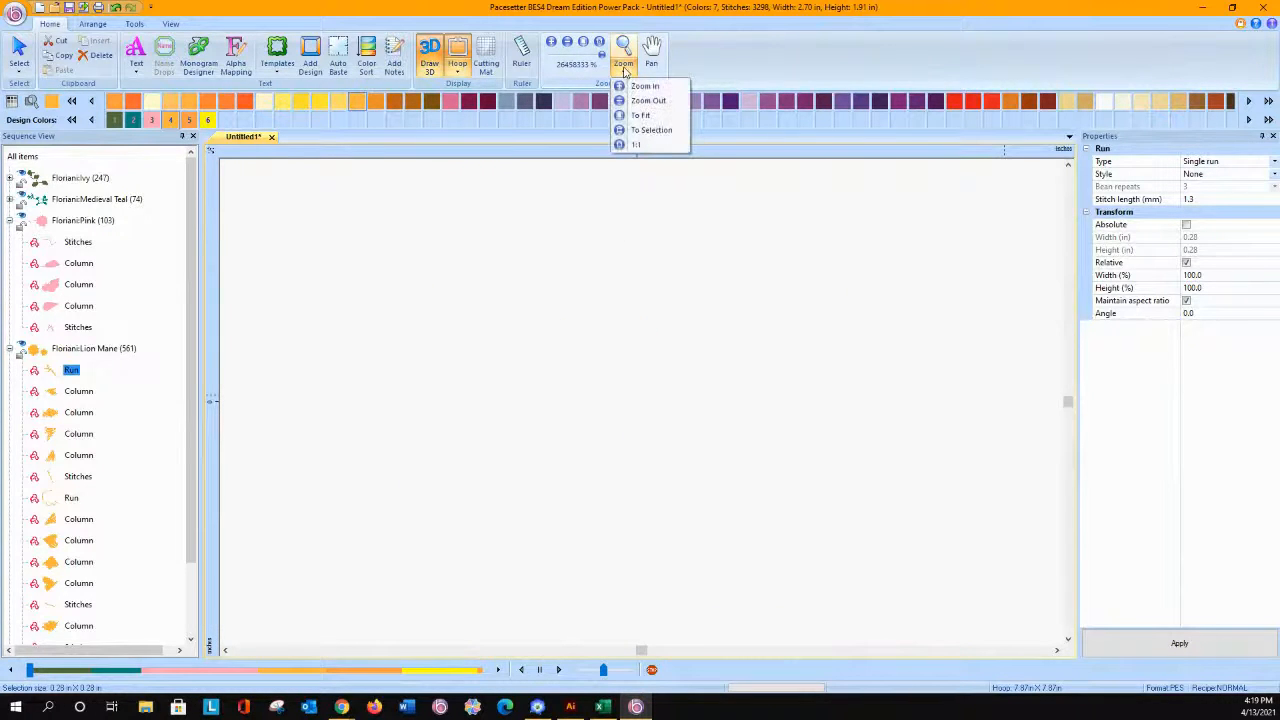
{"action": "left_click", "coordinate": [632, 101]}
{"action": "left_click", "coordinate": [624, 70]}
{"action": "left_click", "coordinate": [632, 116]}
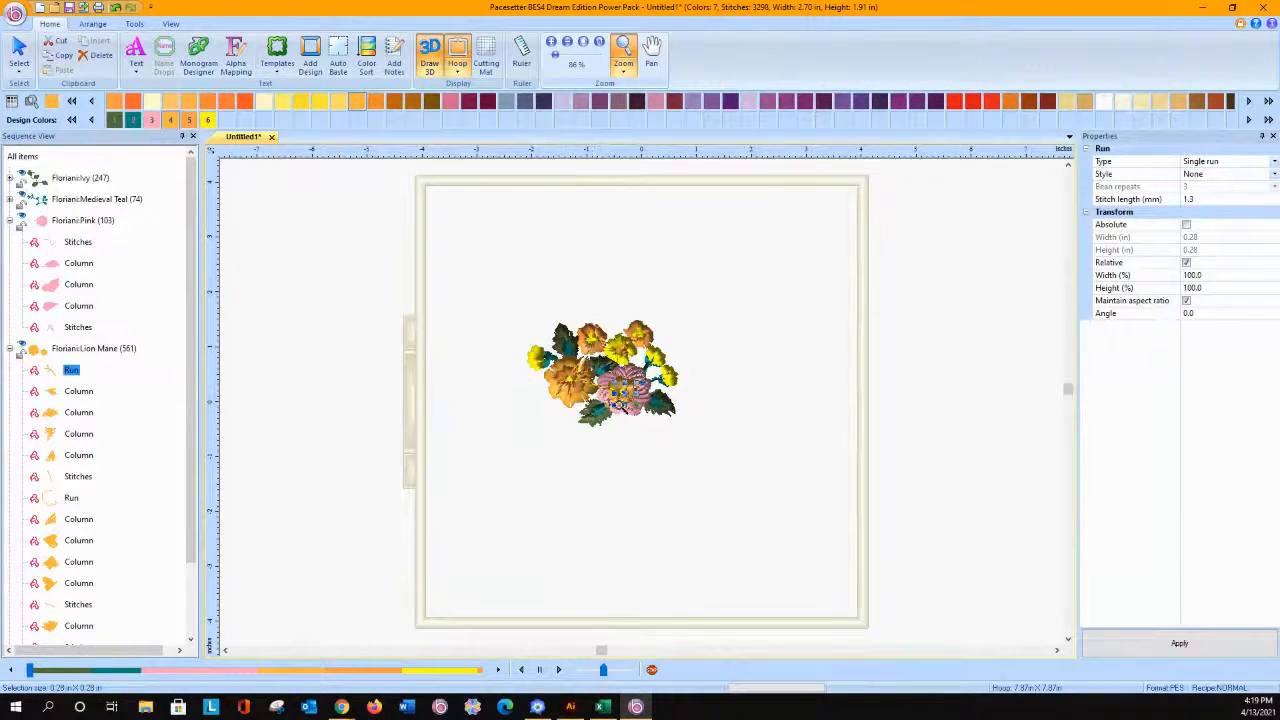
Step: Zoom in on the pink flower and highlight the whole Lion Mane layer to examine which parts it covers
{"action": "left_click_drag", "start_coordinate": [658, 419], "coordinate": [659, 420]}
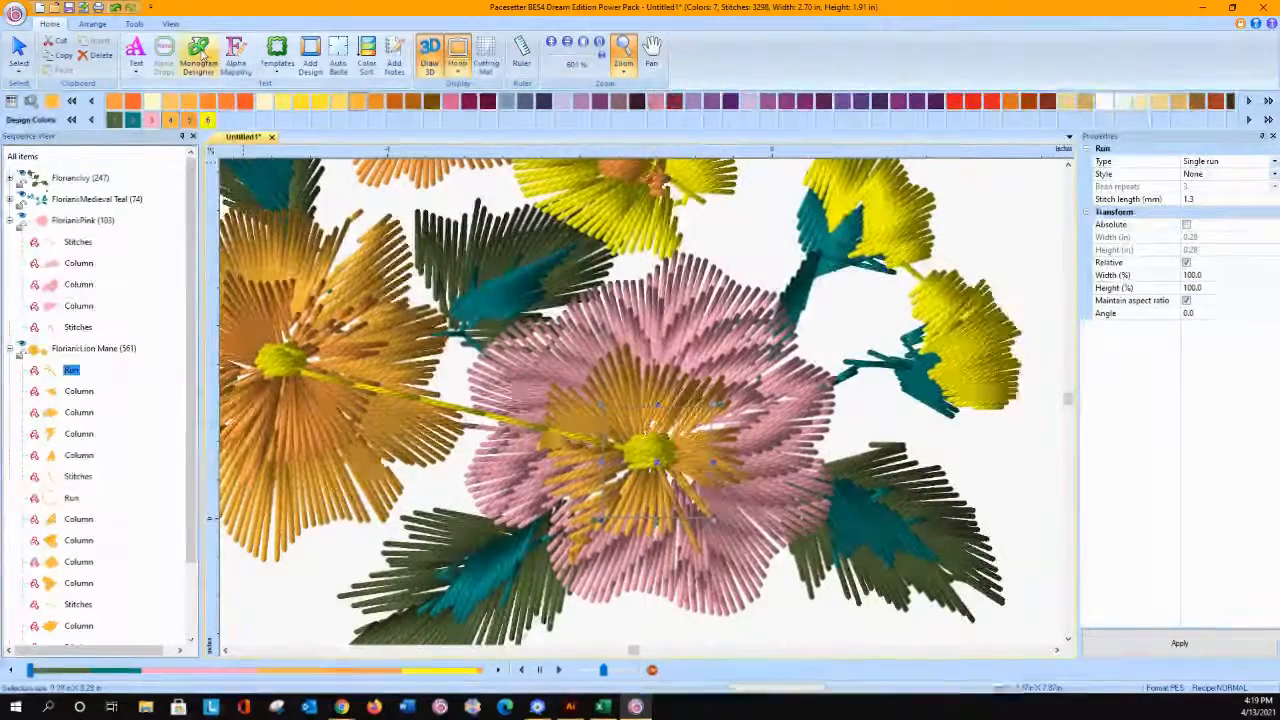
{"action": "left_click", "coordinate": [65, 350]}
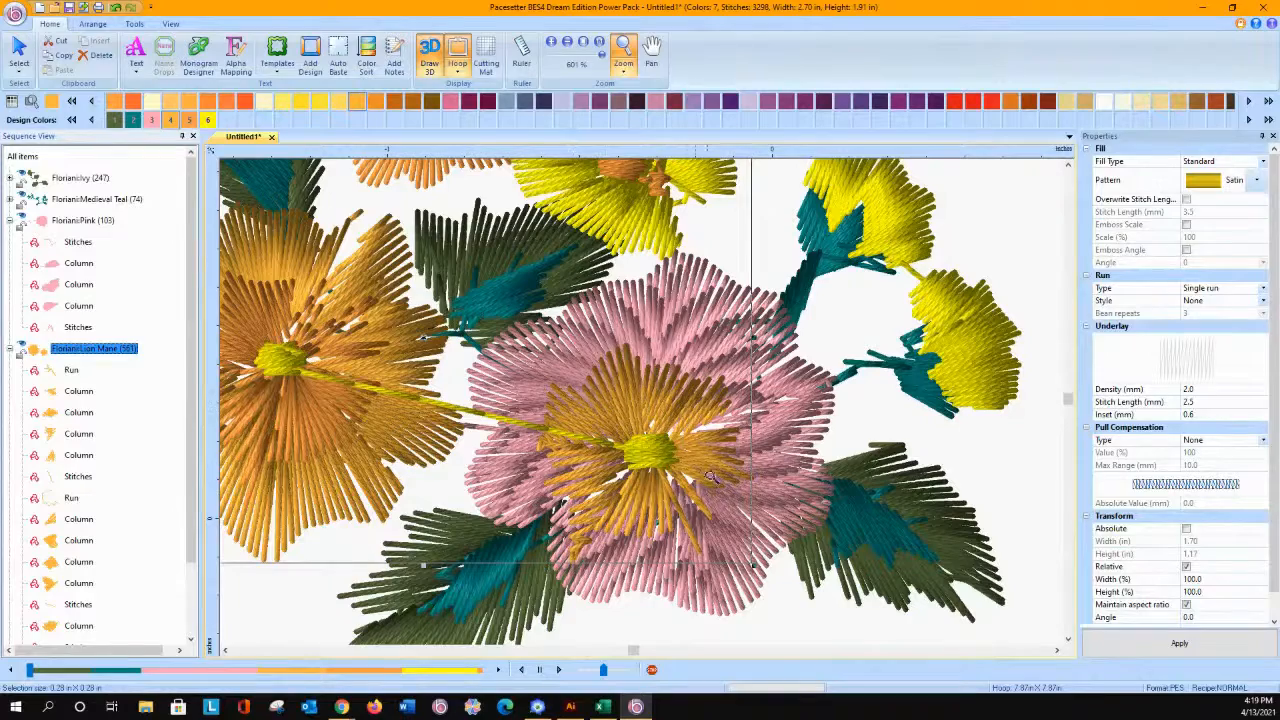
{"action": "left_click", "coordinate": [18, 55]}
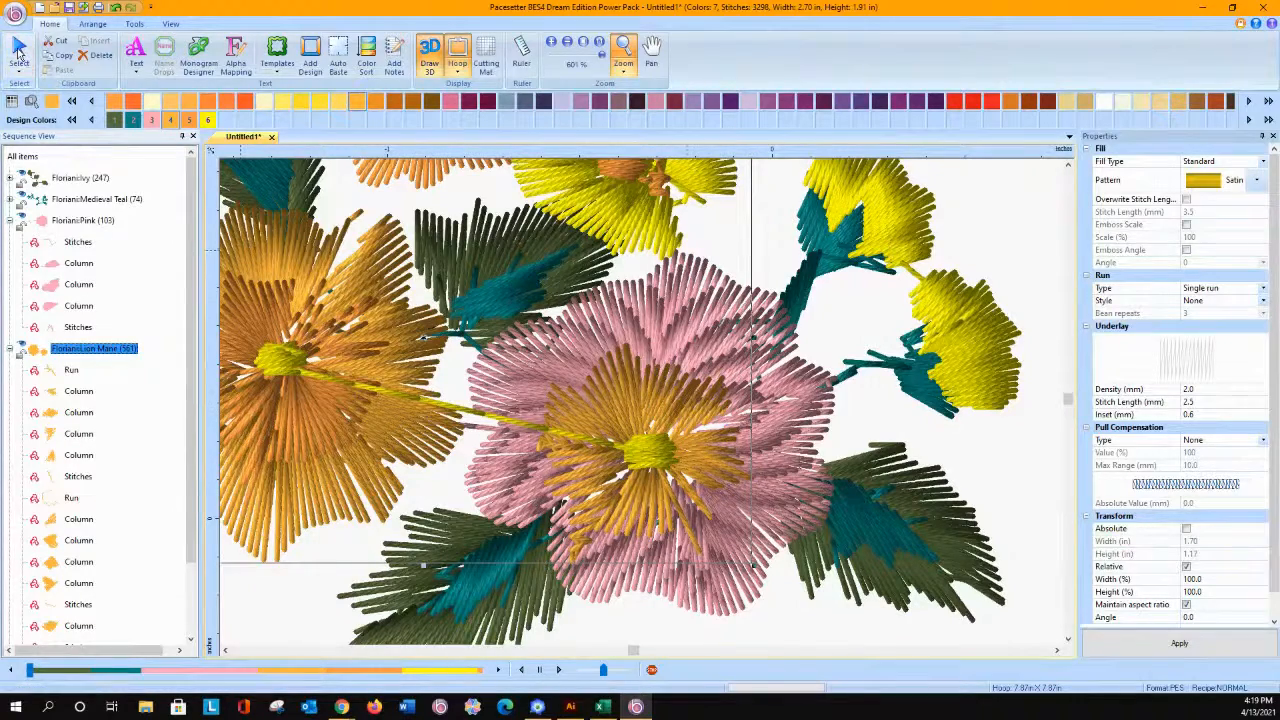
Step: Select only the Lion Mane layer's first six segments, from the first Run through the first Stitches, and recolor them Floriani Carrot (537)
{"action": "left_click", "coordinate": [65, 371]}
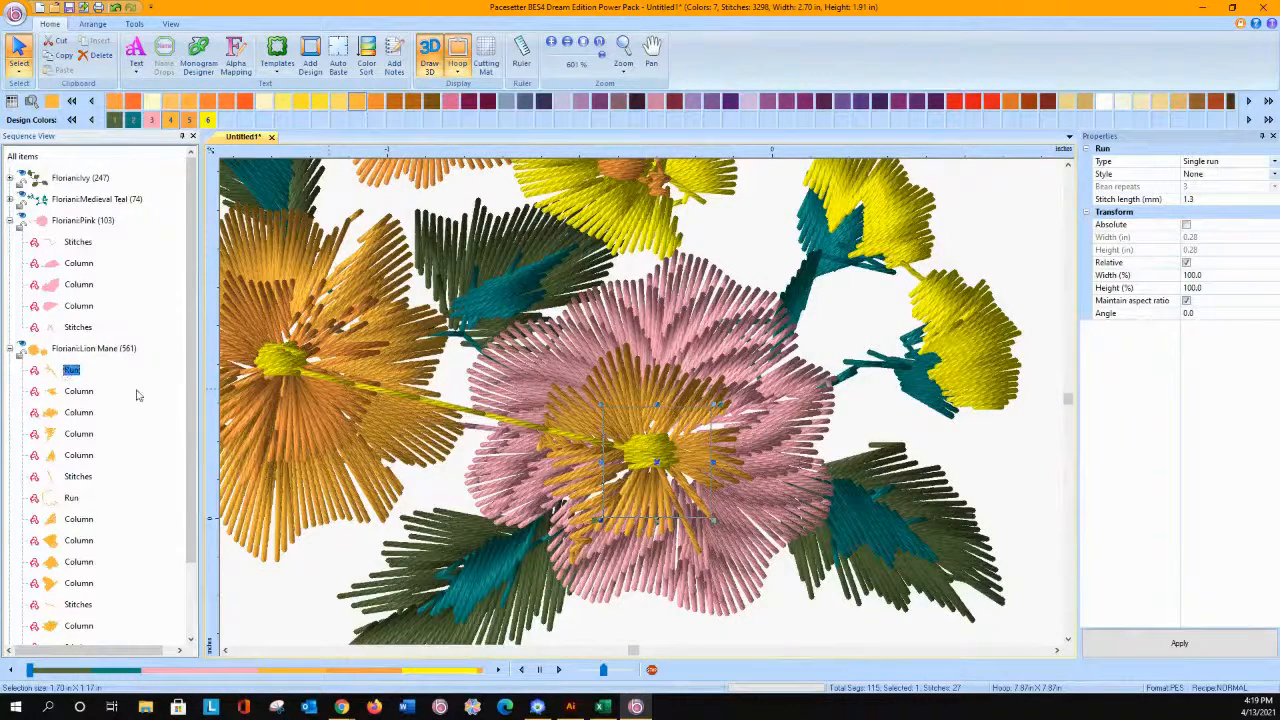
{"action": "left_click", "coordinate": [73, 392], "text": "ctrl"}
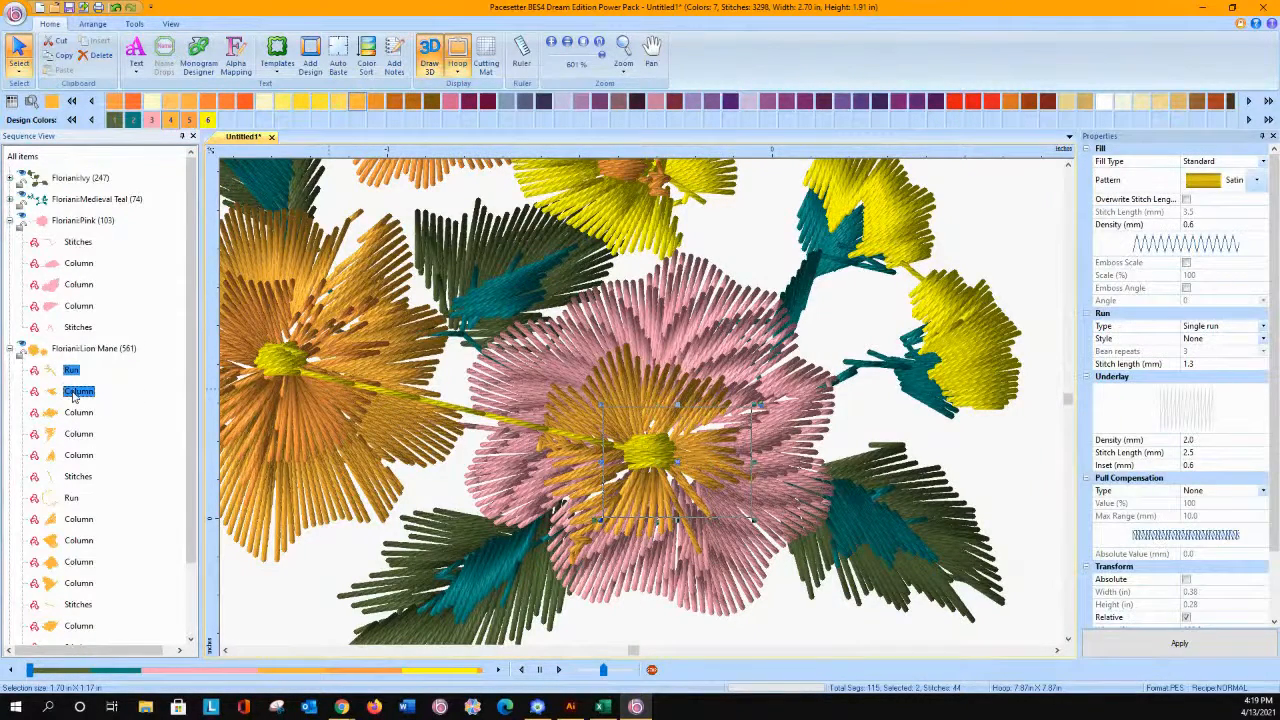
{"action": "left_click", "coordinate": [73, 413], "text": "ctrl"}
{"action": "left_click", "coordinate": [79, 435], "text": "ctrl"}
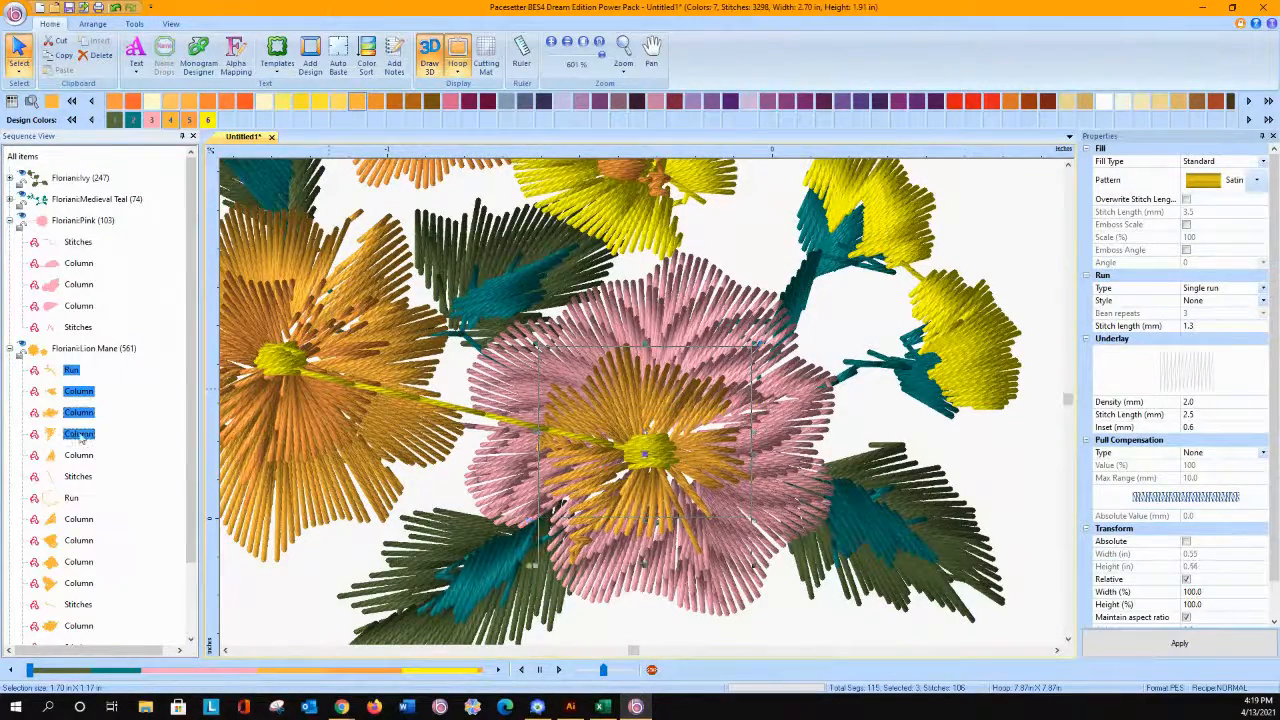
{"action": "left_click", "coordinate": [78, 457], "text": "ctrl"}
{"action": "left_click", "coordinate": [78, 477], "text": "ctrl"}
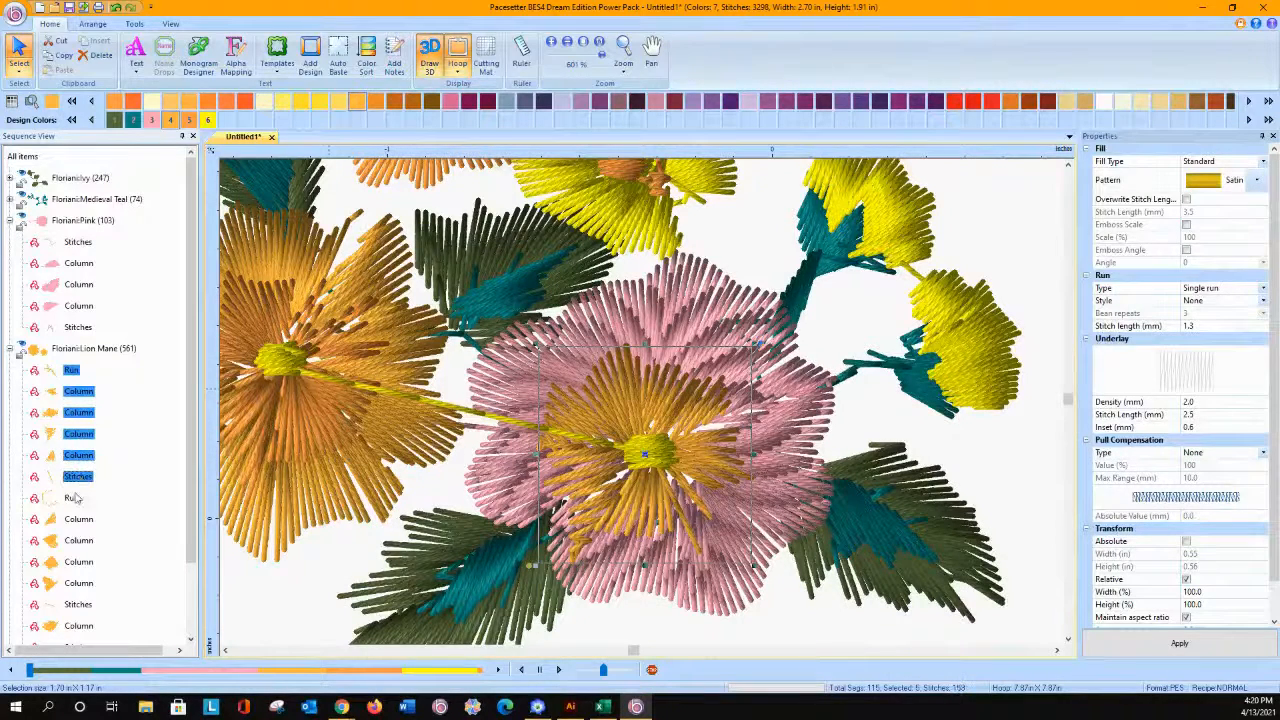
{"action": "left_click", "coordinate": [72, 497], "text": "ctrl"}
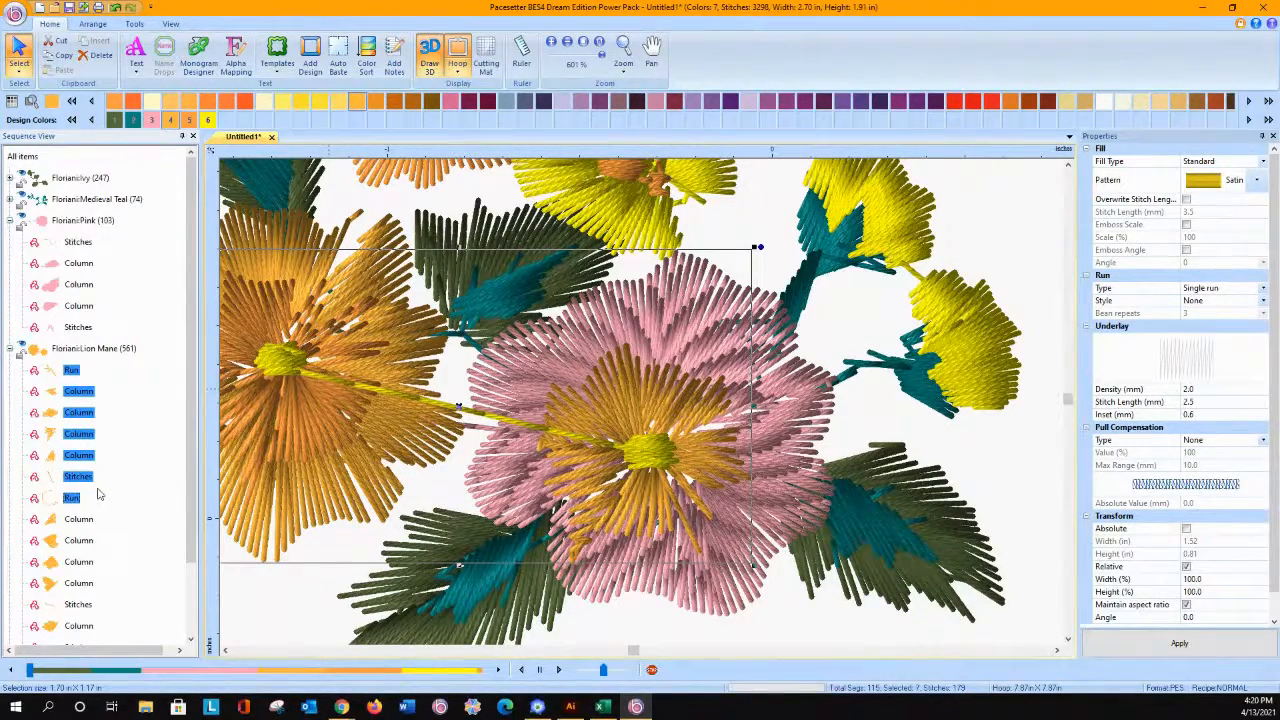
{"action": "left_click", "coordinate": [72, 497], "text": "ctrl"}
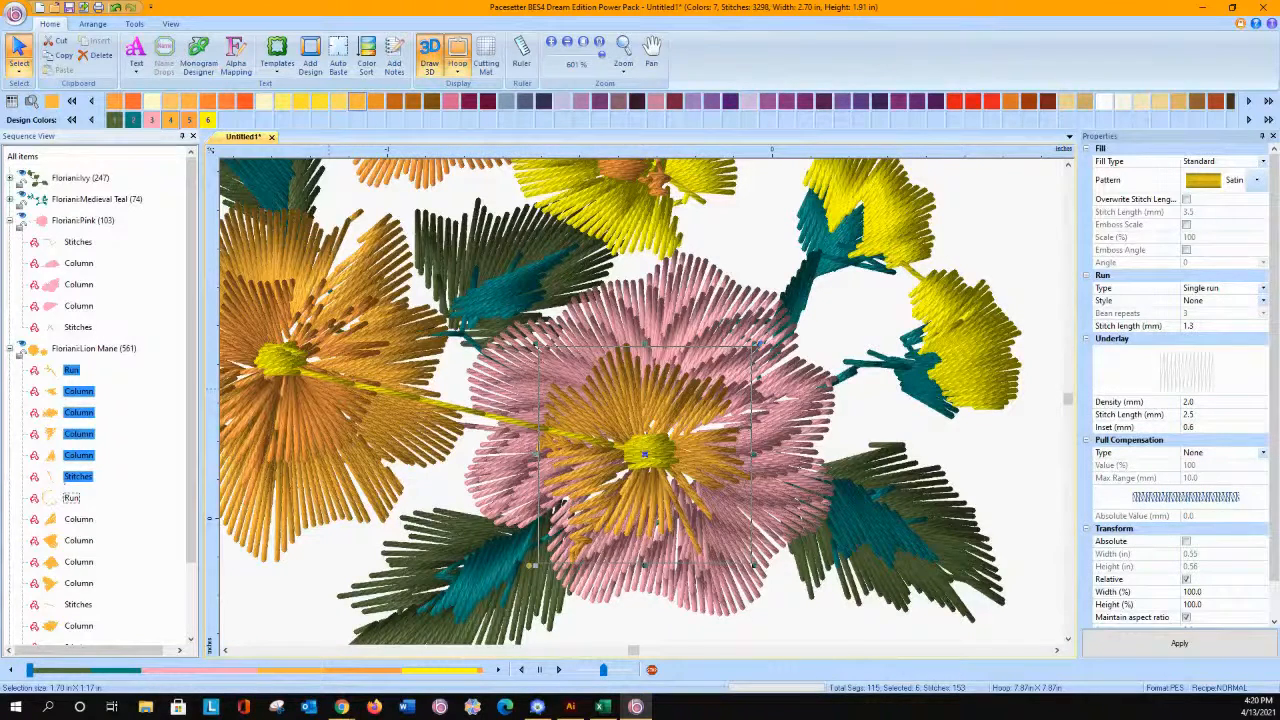
{"action": "left_click", "coordinate": [70, 499], "text": "ctrl"}
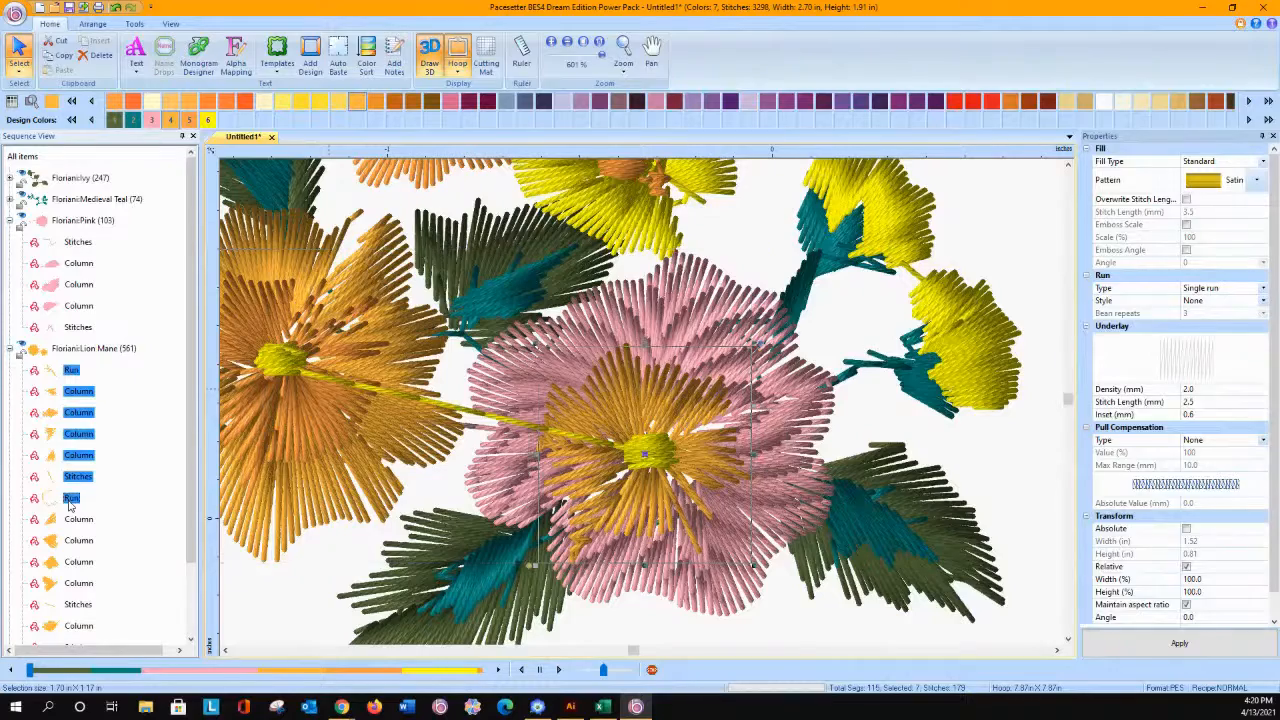
{"action": "left_click", "coordinate": [69, 502], "text": "ctrl"}
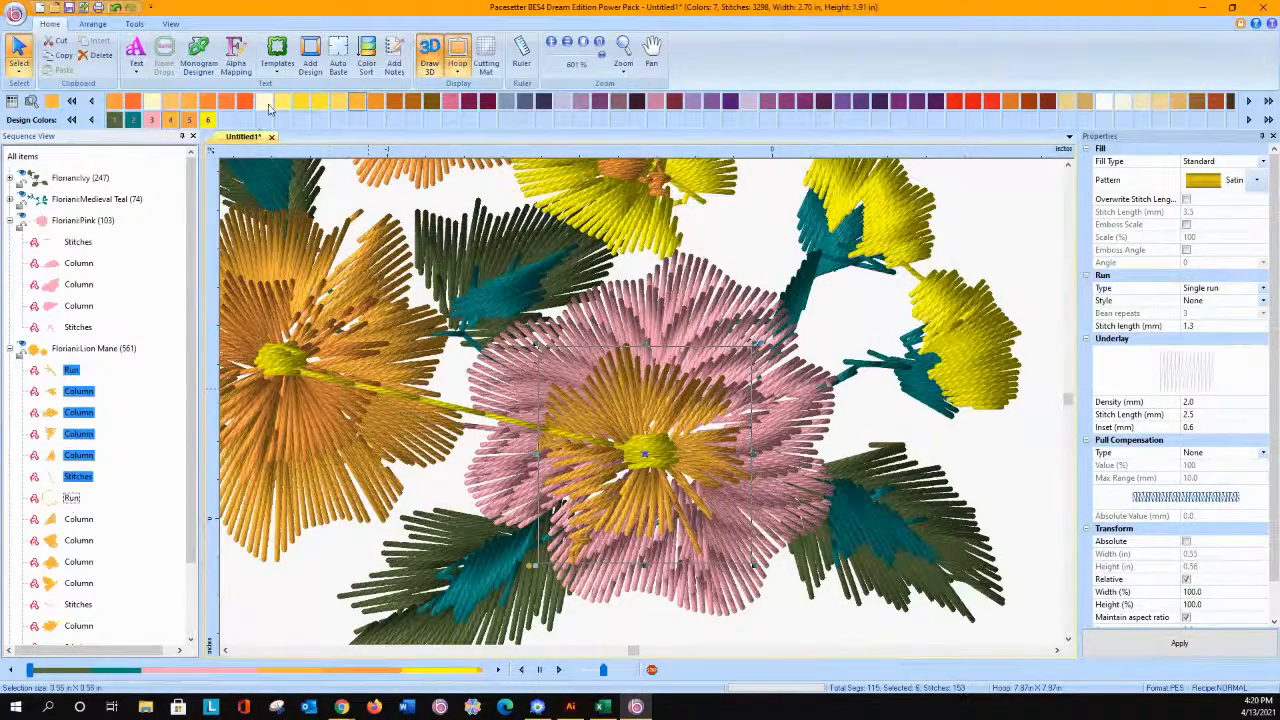
{"action": "left_click", "coordinate": [244, 103]}
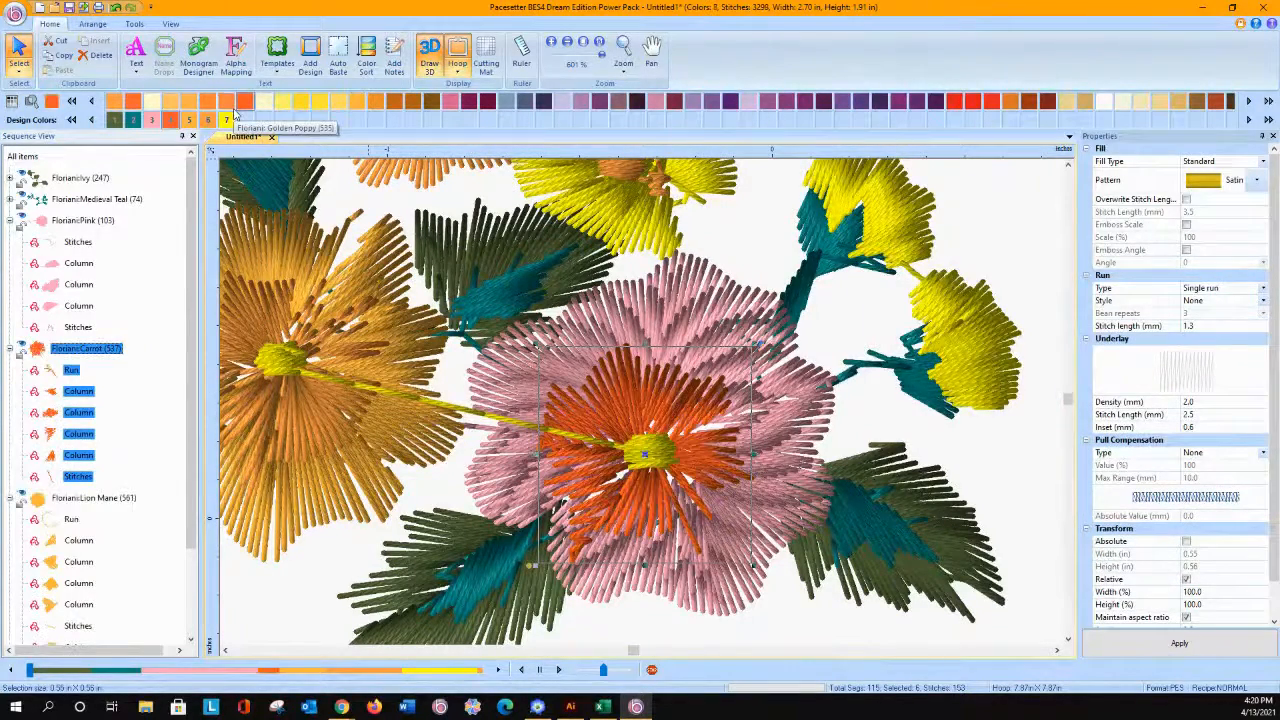